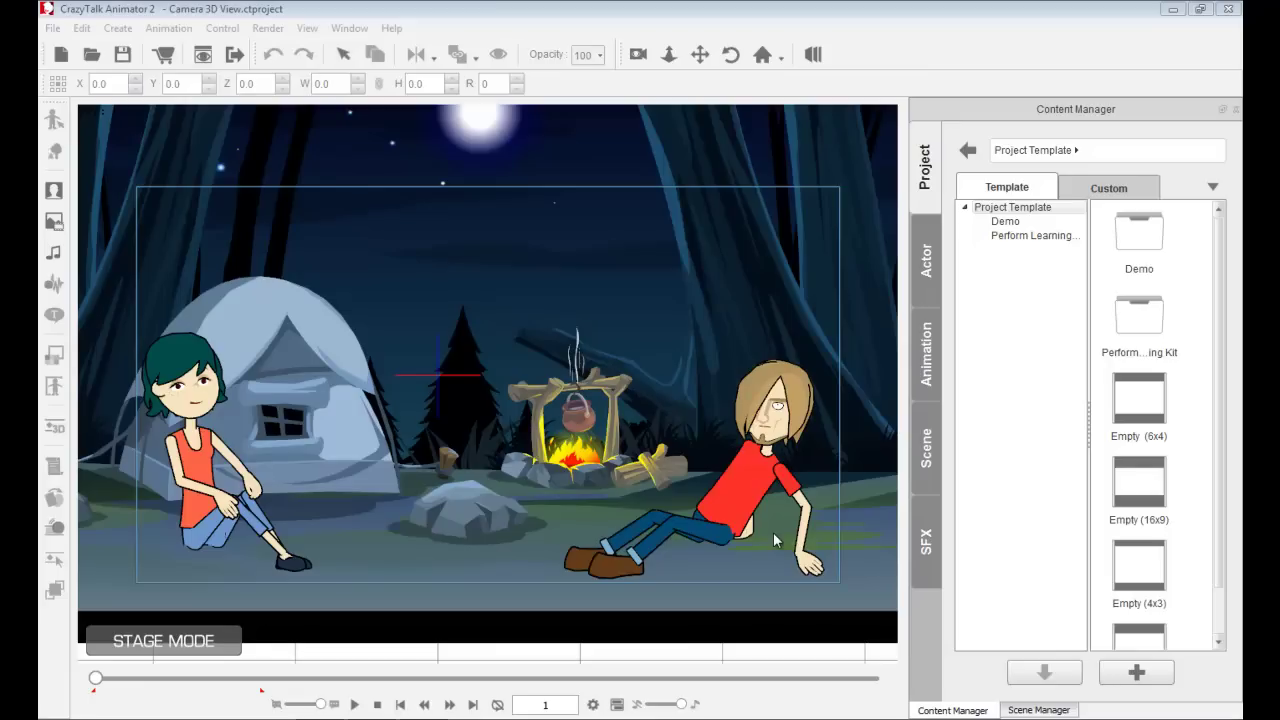
# - Play the campfire scene, then turn on camera recording and record a camera move
pyautogui.click(354, 704)
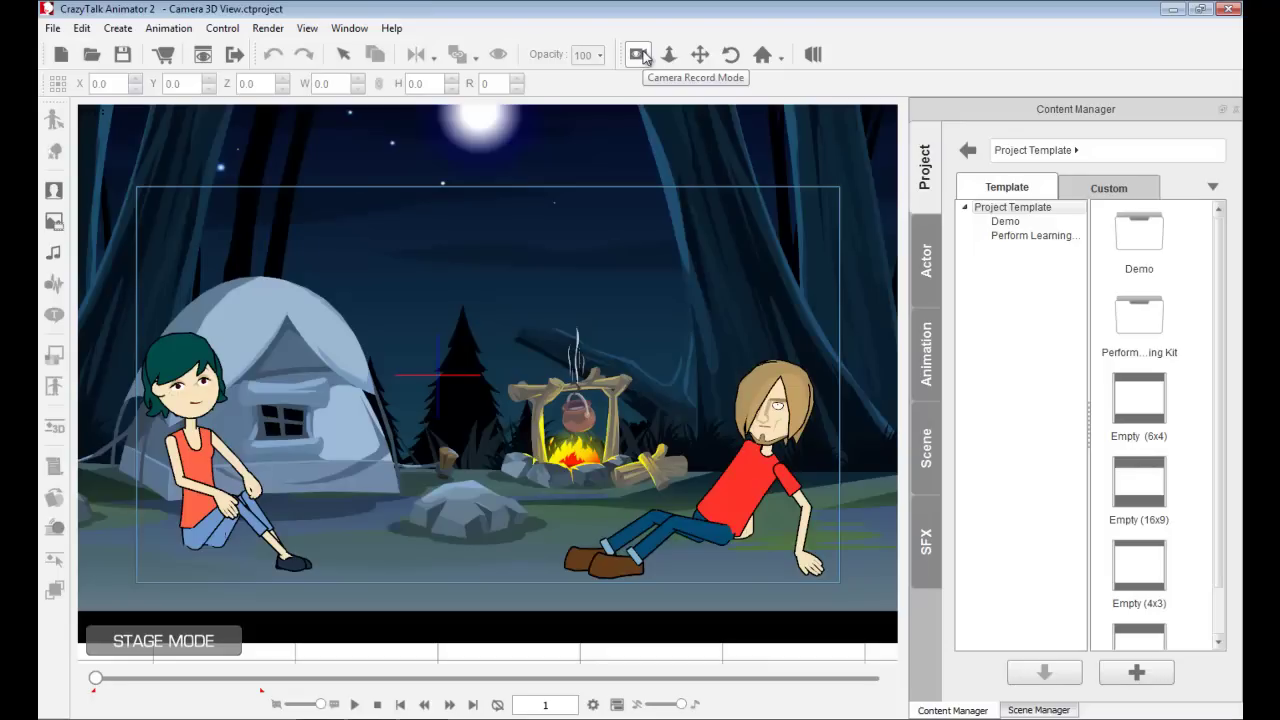
pyautogui.click(641, 56)
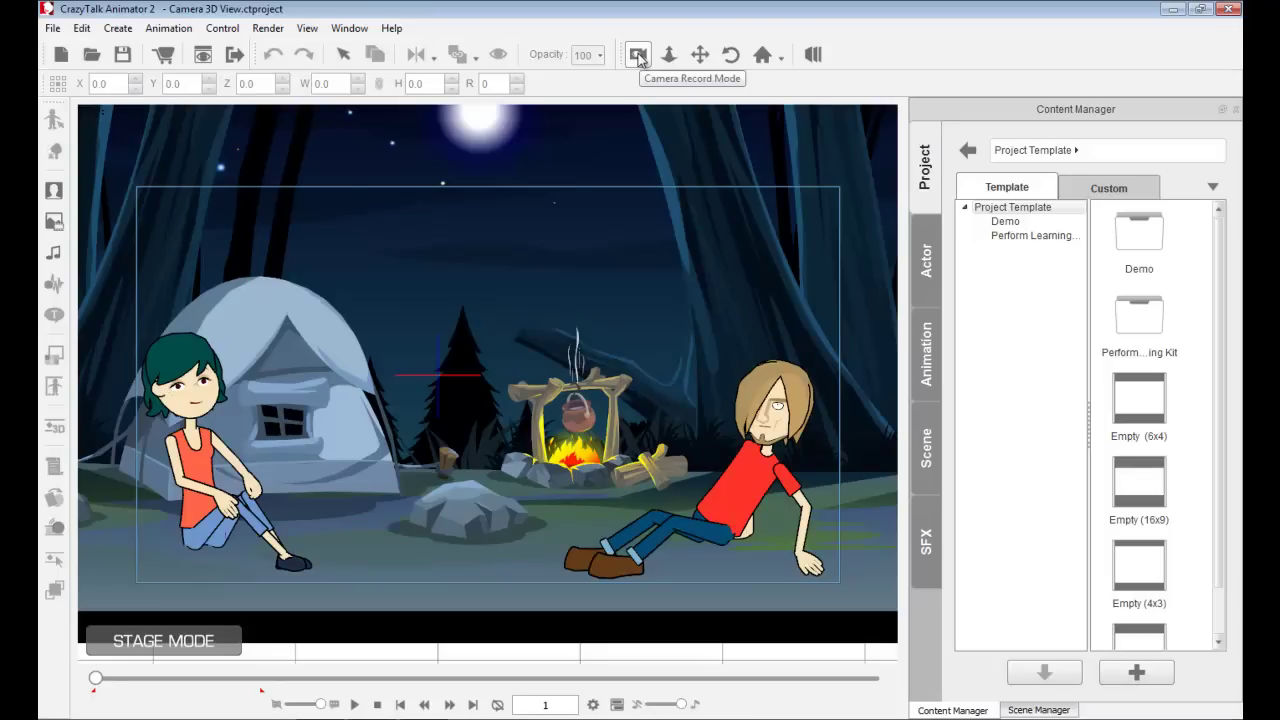
pyautogui.click(638, 55)
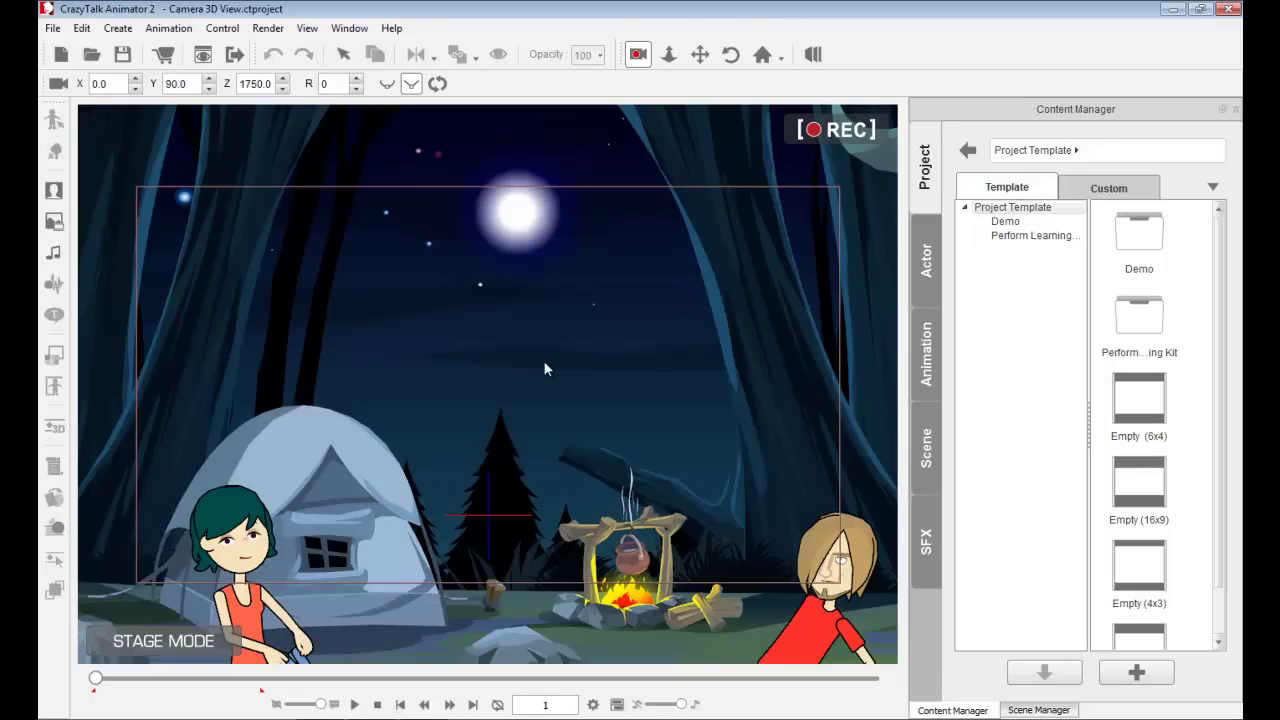
pyautogui.click(637, 56)
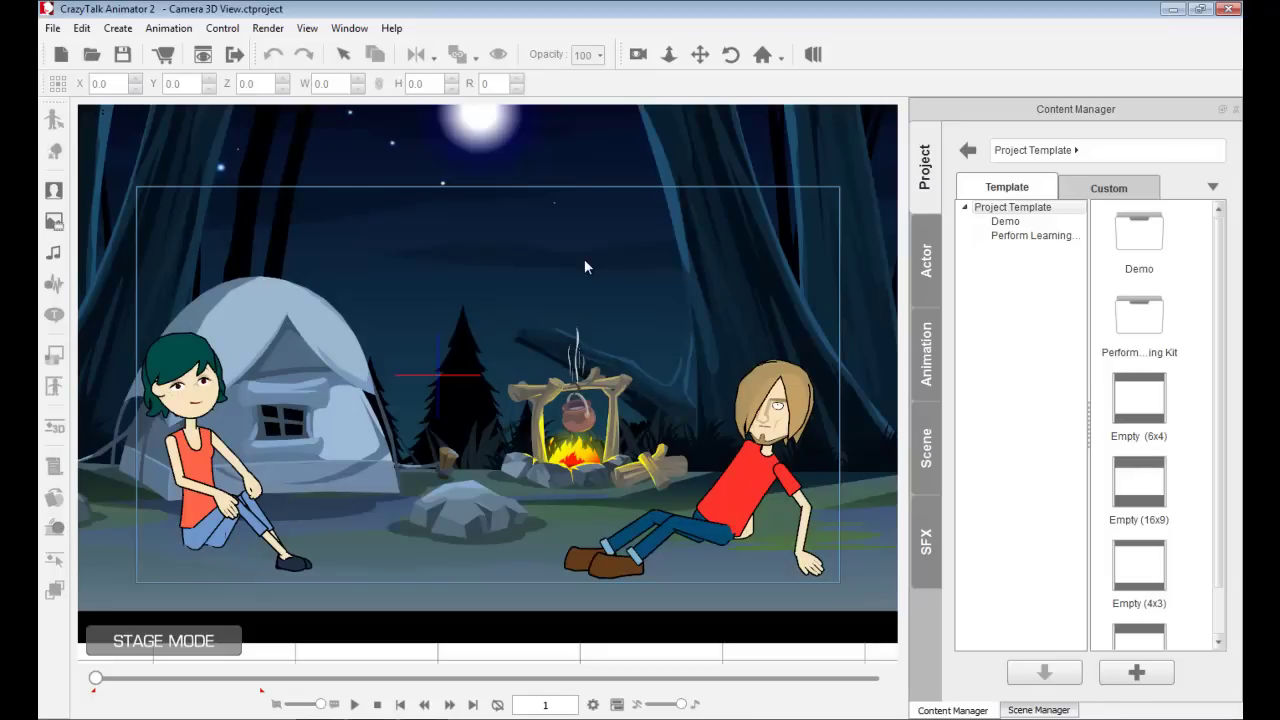
# - Zoom the camera in on the campfire and adjust the zoom back and forth
pyautogui.press('z')
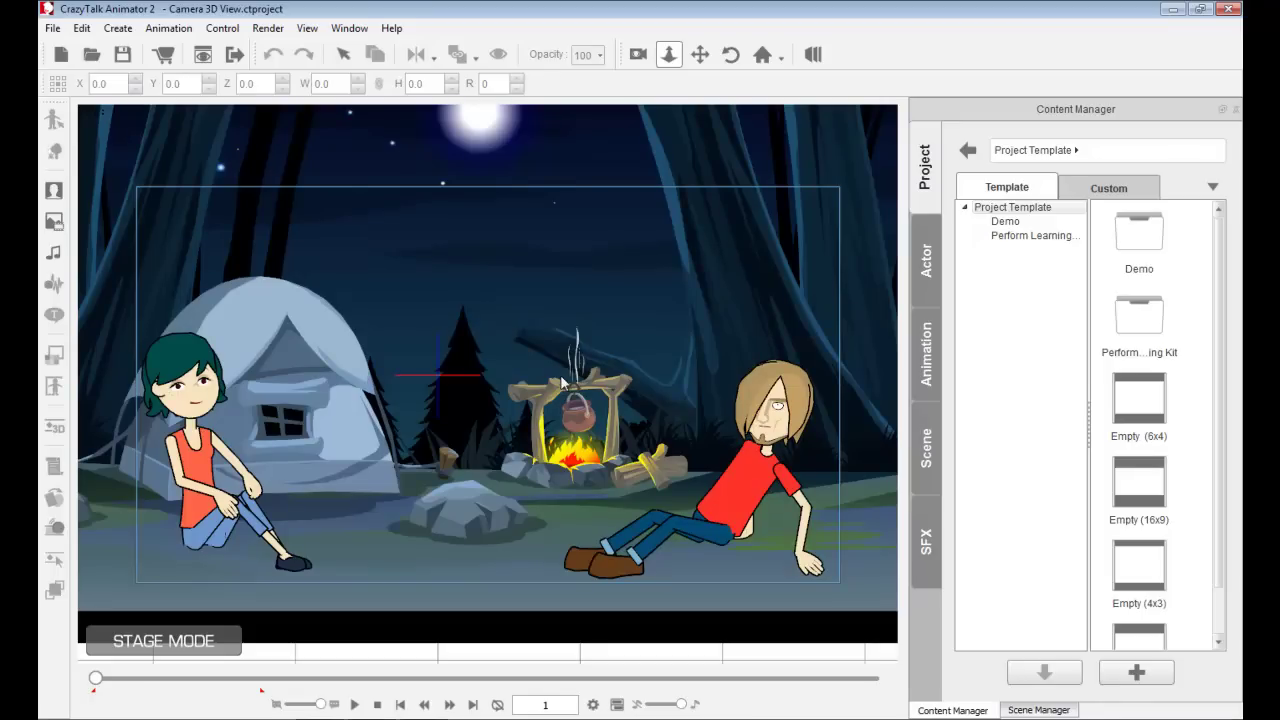
pyautogui.moveTo(560, 374); pyautogui.dragTo(548, 306)
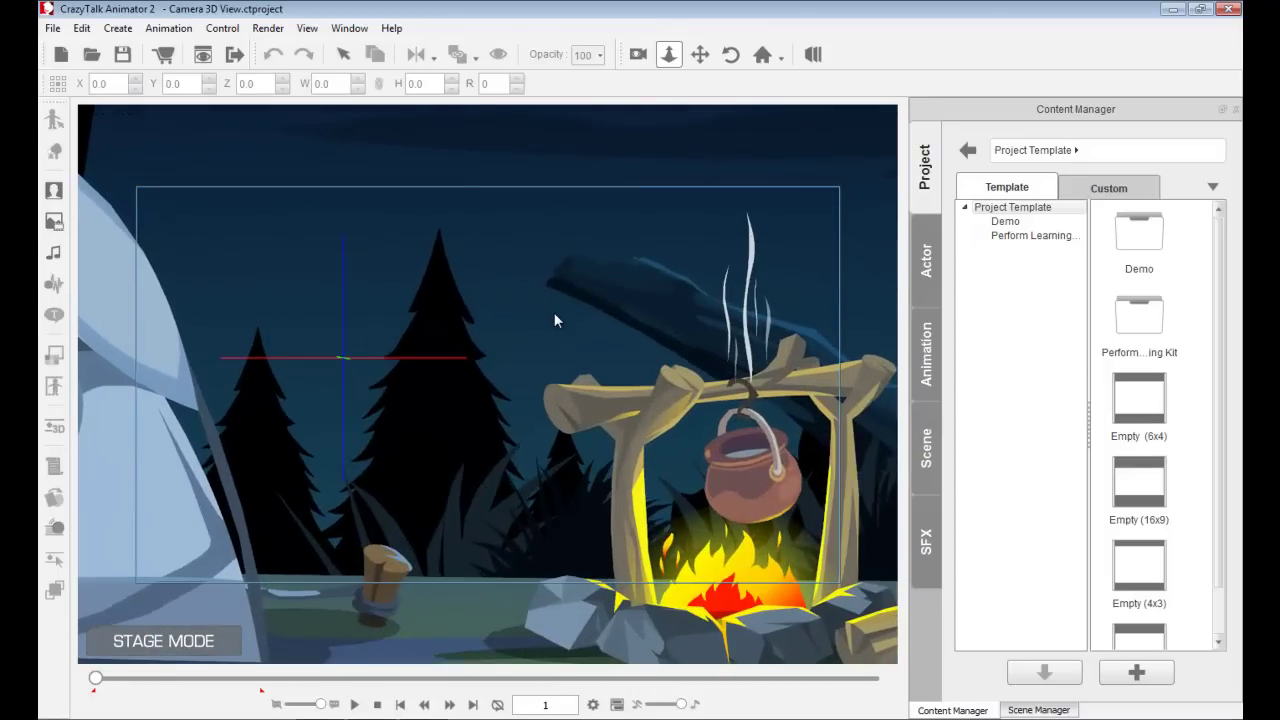
pyautogui.moveTo(528, 534)
pyautogui.mouseDown()
pyautogui.moveTo(480, 286)
pyautogui.moveTo(511, 500)
pyautogui.moveTo(512, 428)
pyautogui.moveTo(486, 323)
pyautogui.moveTo(508, 356)
pyautogui.moveTo(510, 588)
pyautogui.moveTo(533, 576)
pyautogui.moveTo(525, 600)
pyautogui.moveTo(511, 531)
pyautogui.mouseUp()
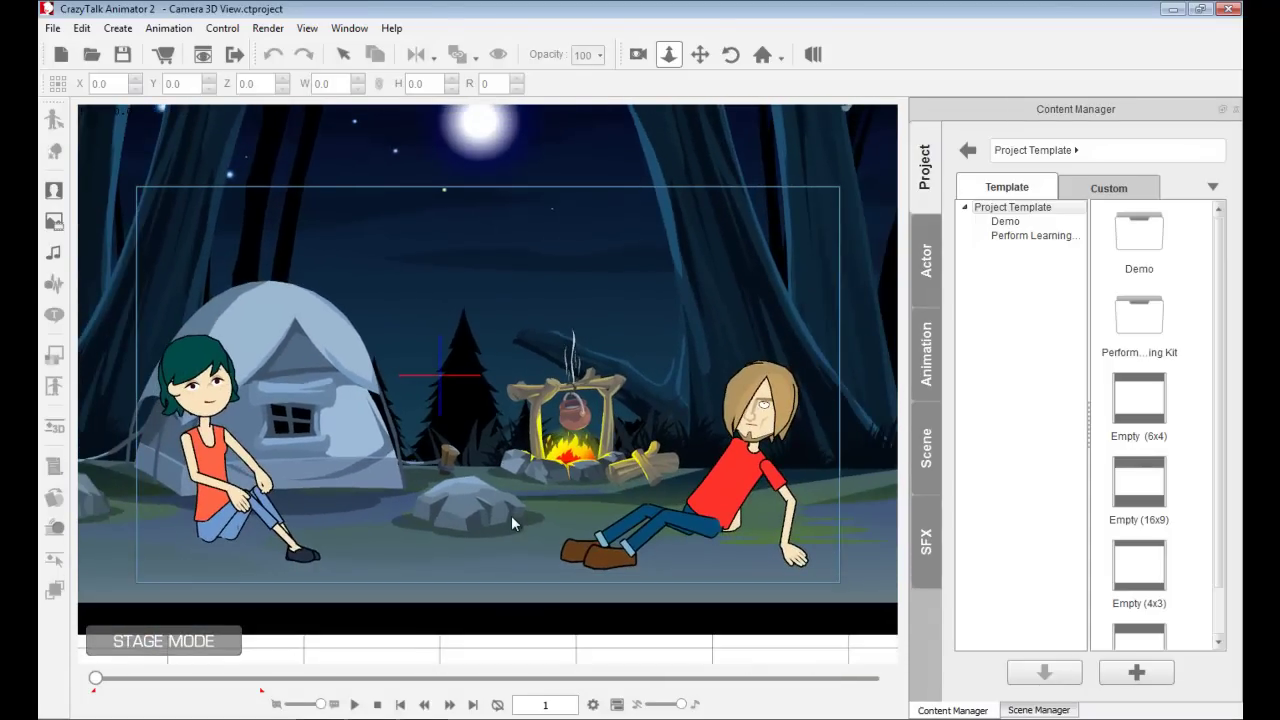
pyautogui.scroll(5, 511, 515)
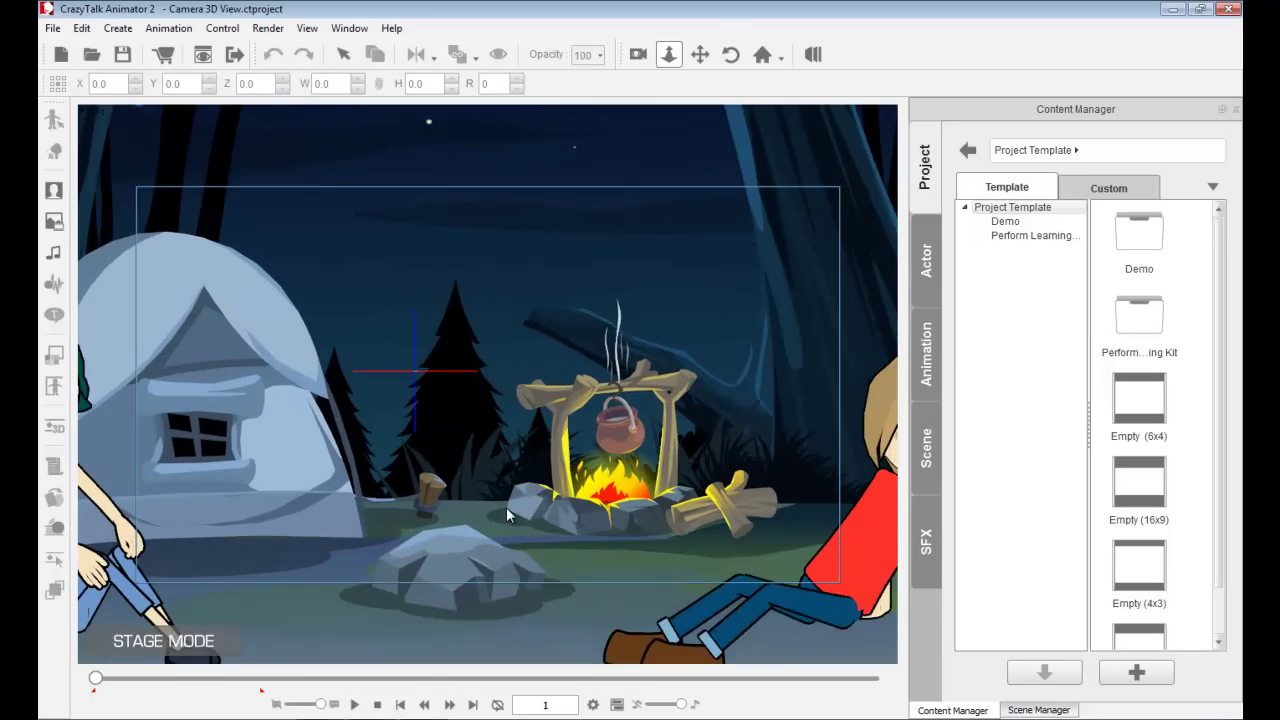
pyautogui.scroll(2, 506, 507)
pyautogui.scroll(-3, 505, 503)
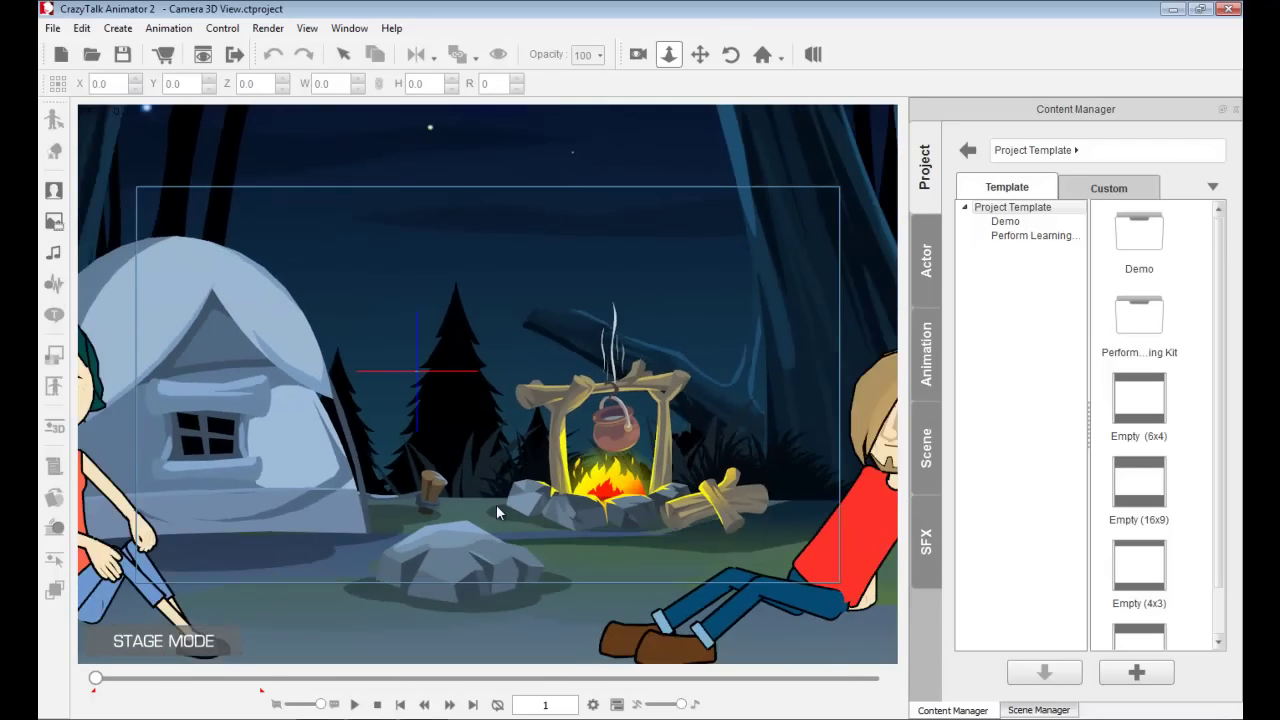
pyautogui.scroll(-5, 496, 504)
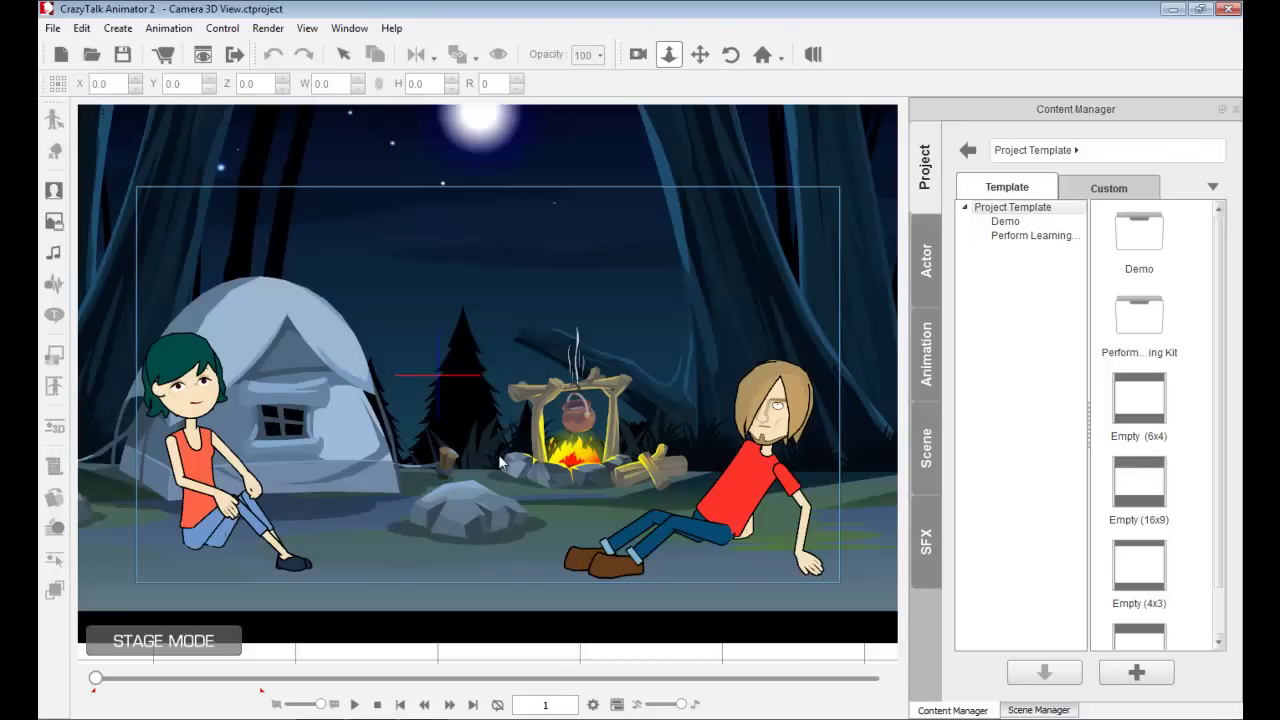
pyautogui.scroll(2, 498, 454)
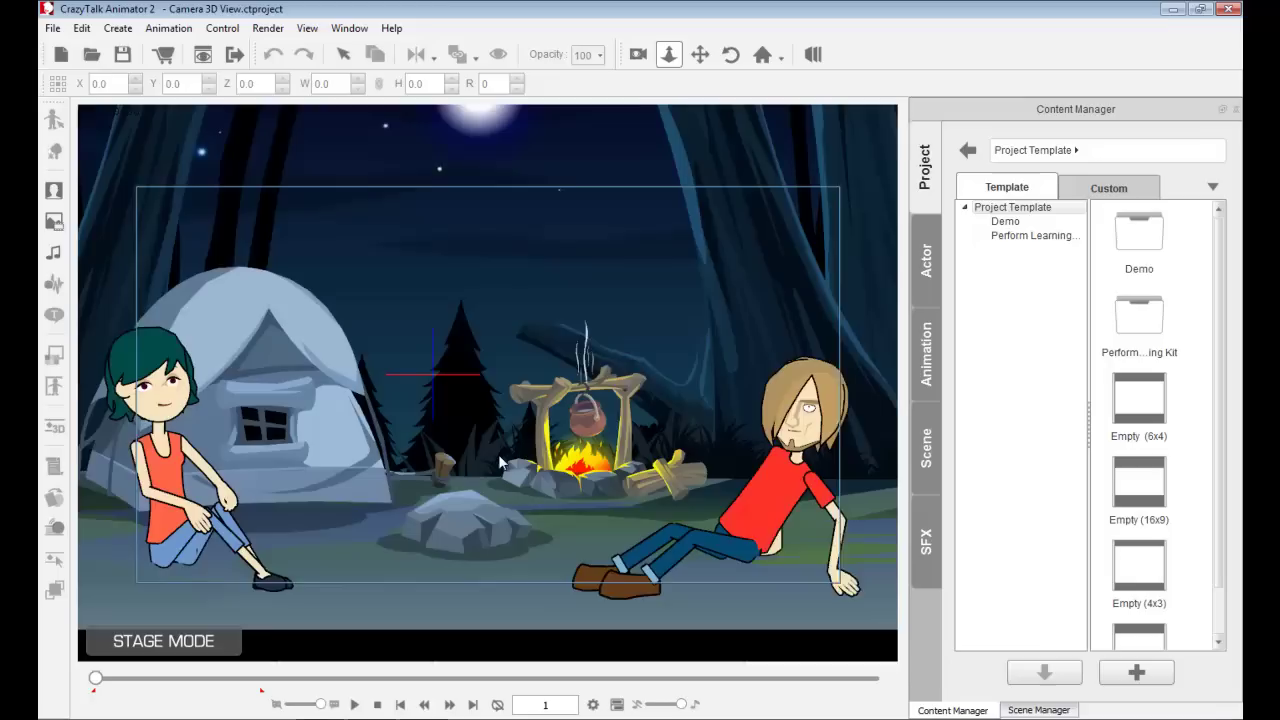
pyautogui.scroll(-2, 498, 454)
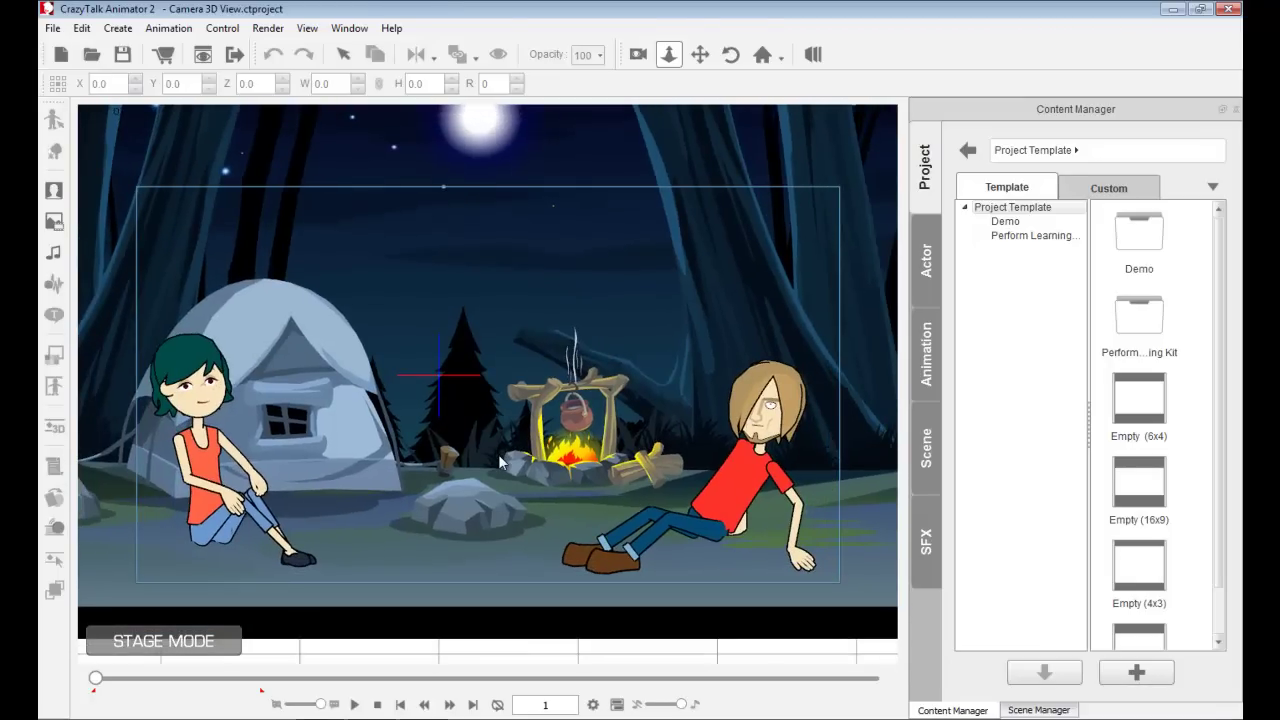
pyautogui.scroll(10, 499, 455)
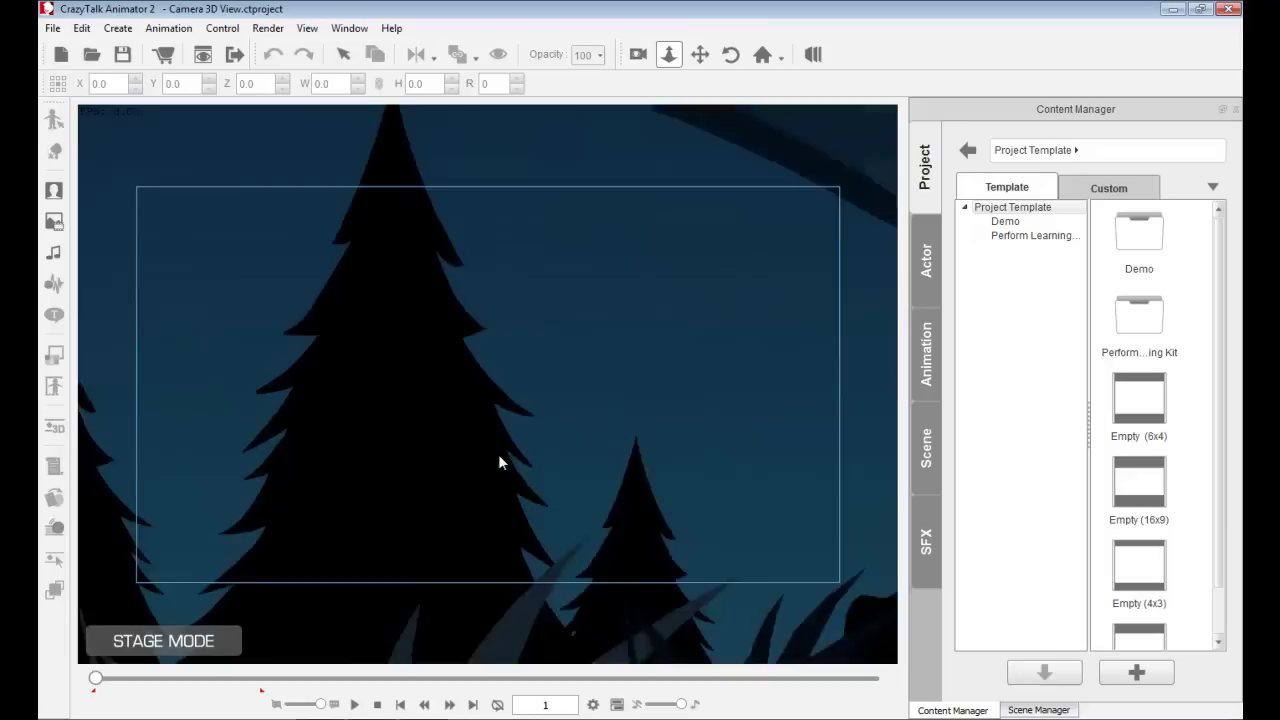
pyautogui.scroll(-12, 498, 454)
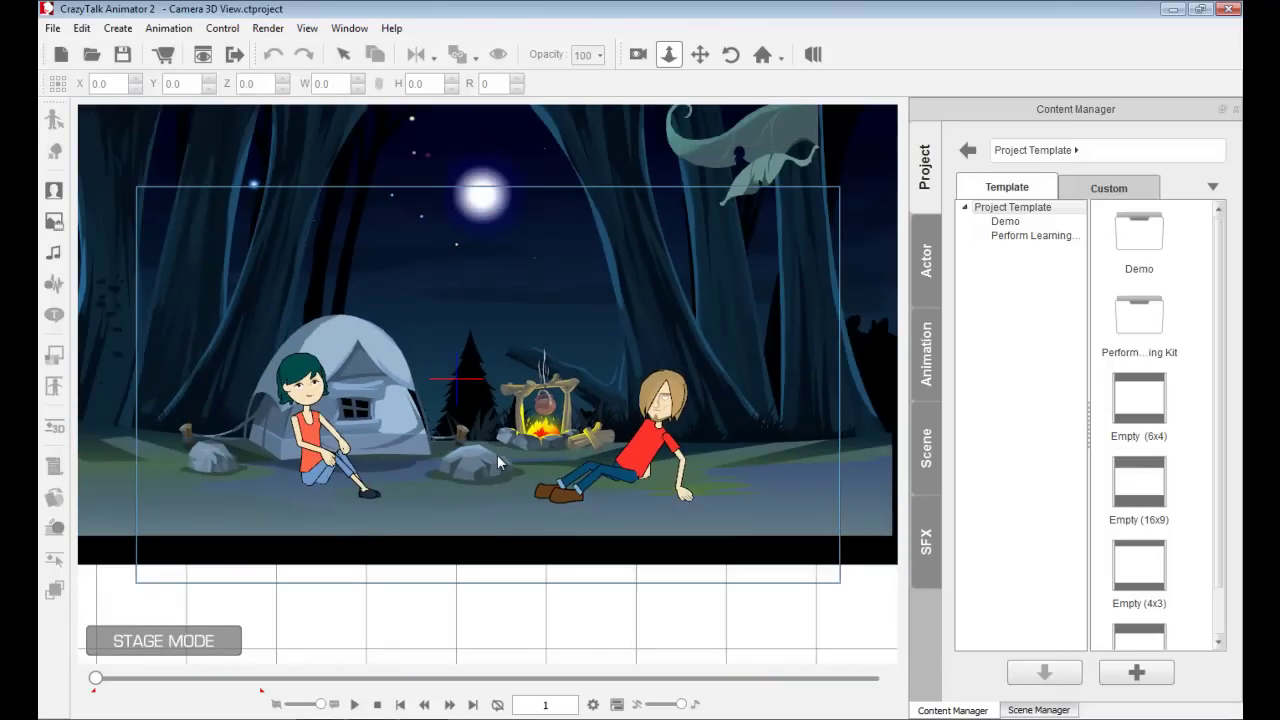
pyautogui.scroll(10, 497, 454)
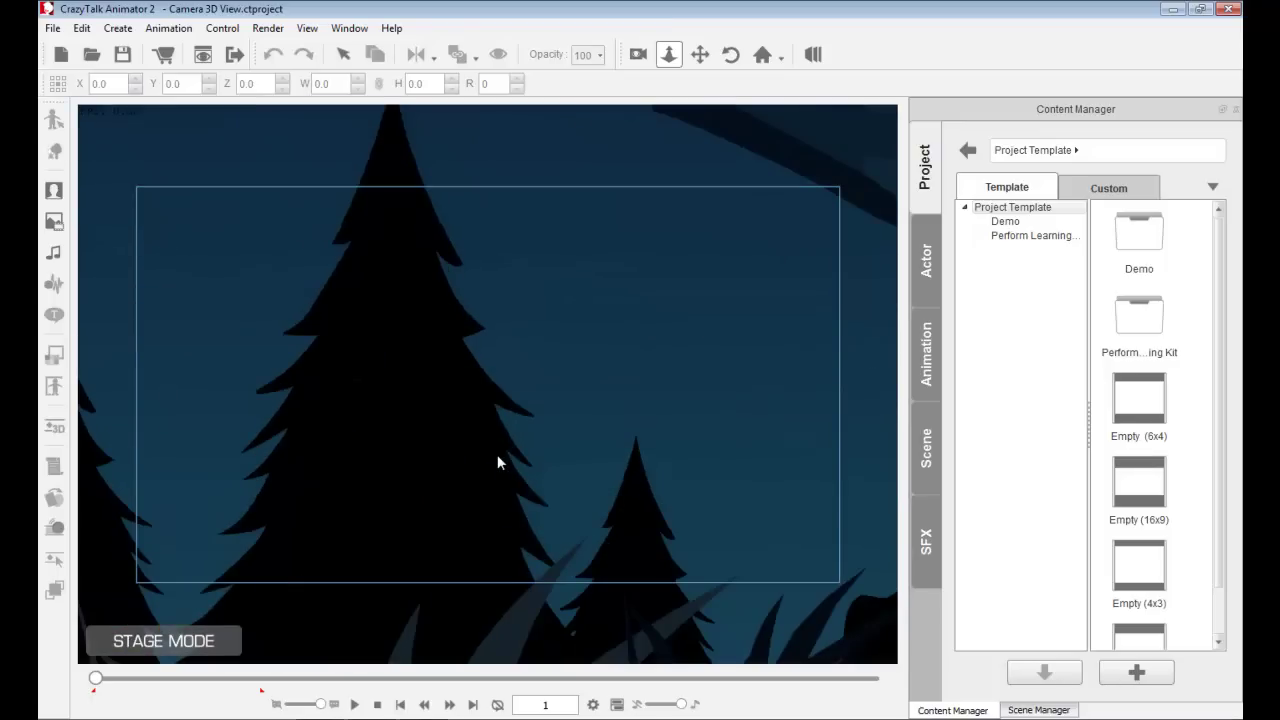
pyautogui.scroll(-5, 497, 462)
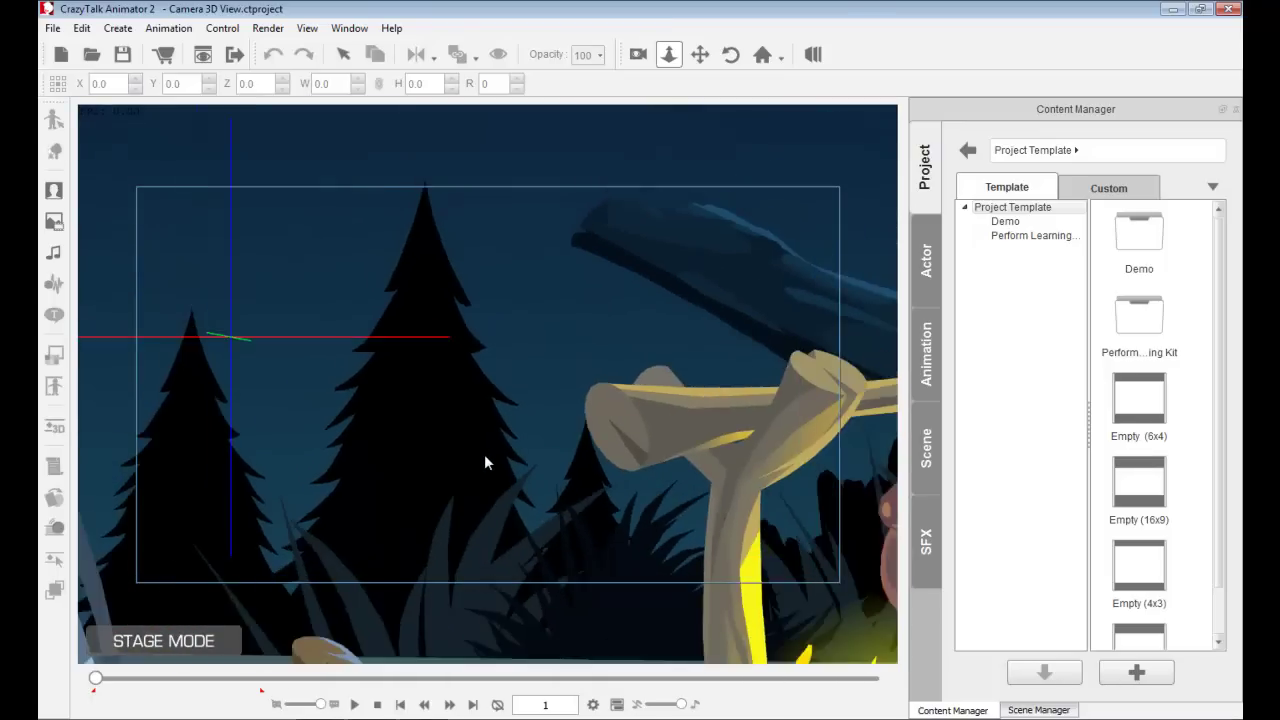
pyautogui.scroll(-8, 484, 462)
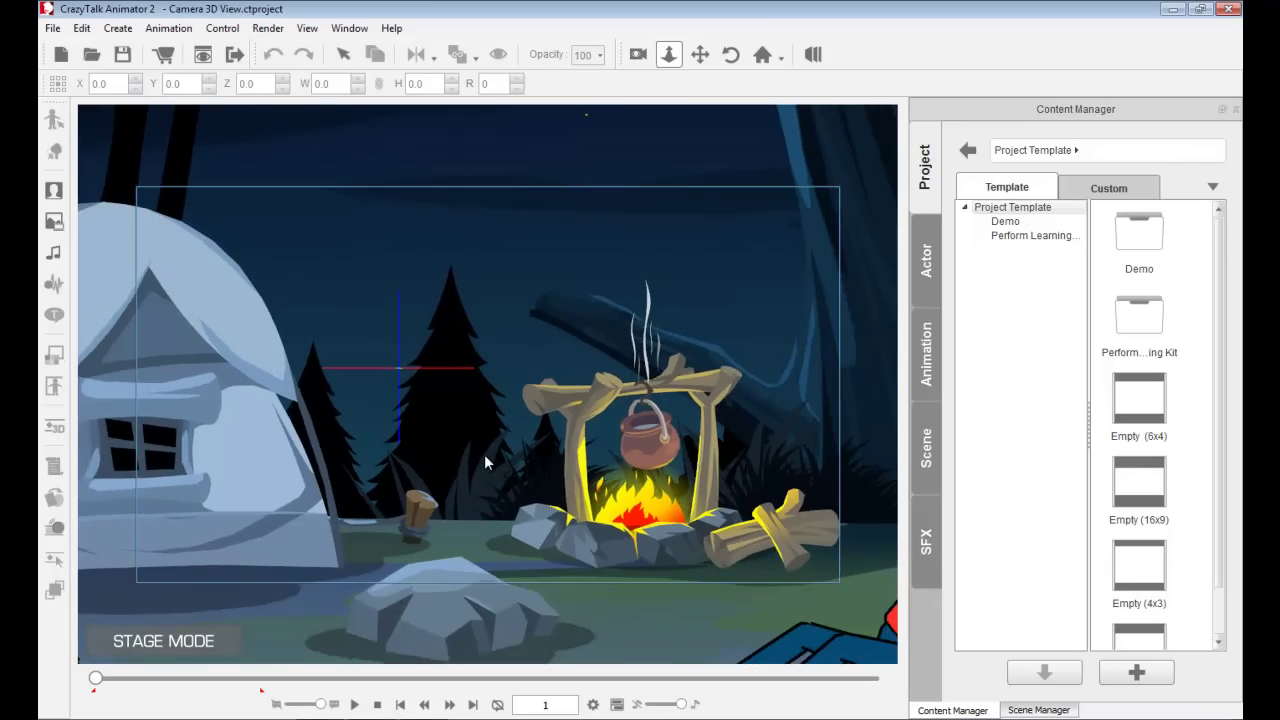
pyautogui.scroll(-4, 485, 461)
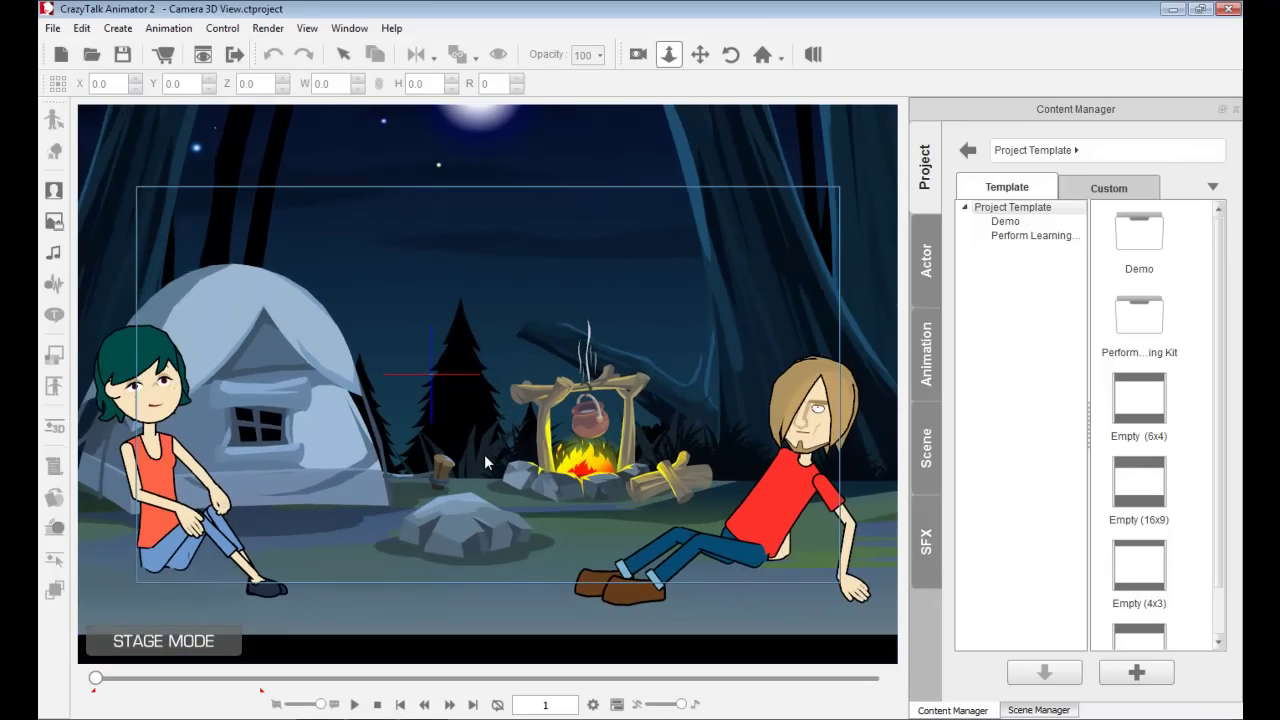
pyautogui.scroll(10, 484, 462)
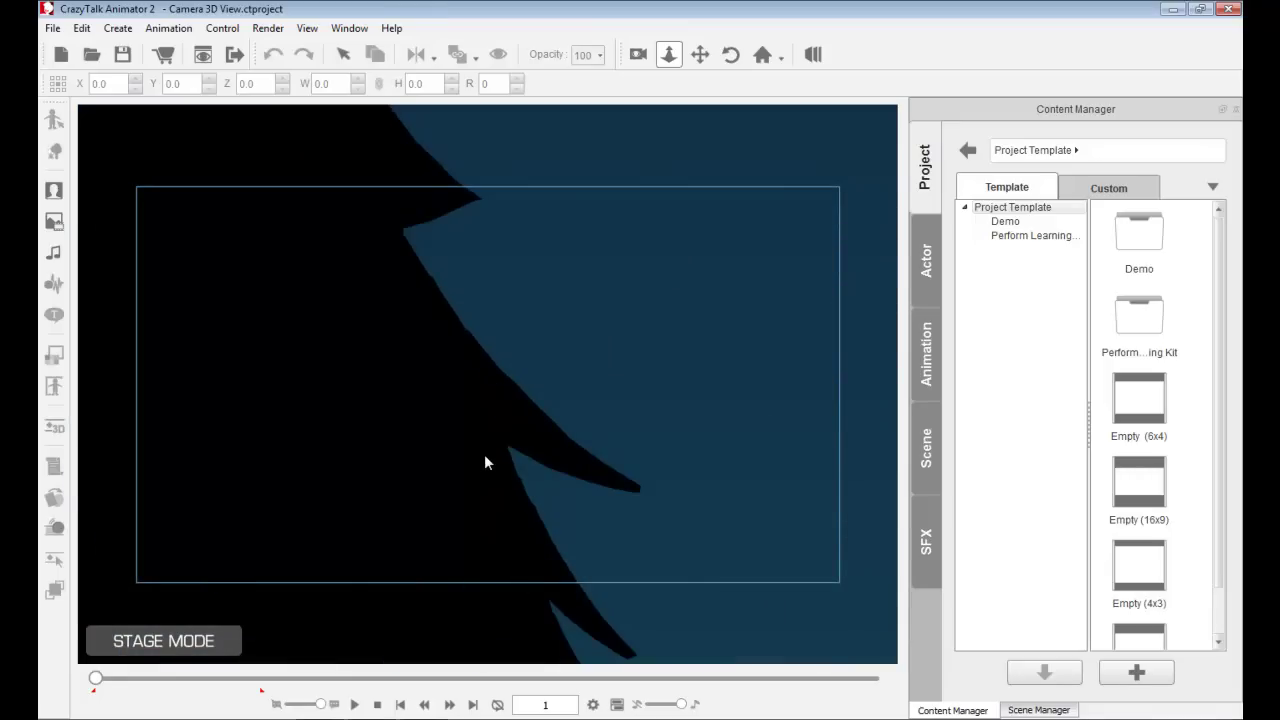
pyautogui.scroll(-10, 485, 462)
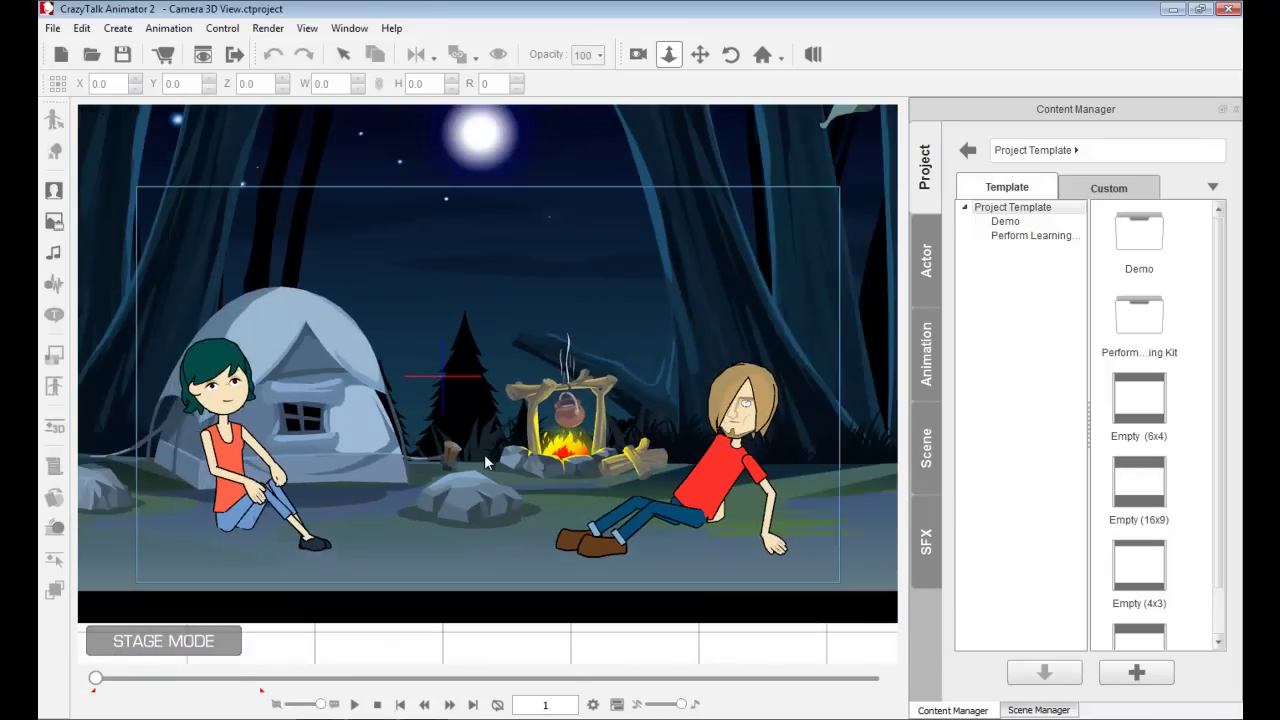
pyautogui.scroll(1, 484, 454)
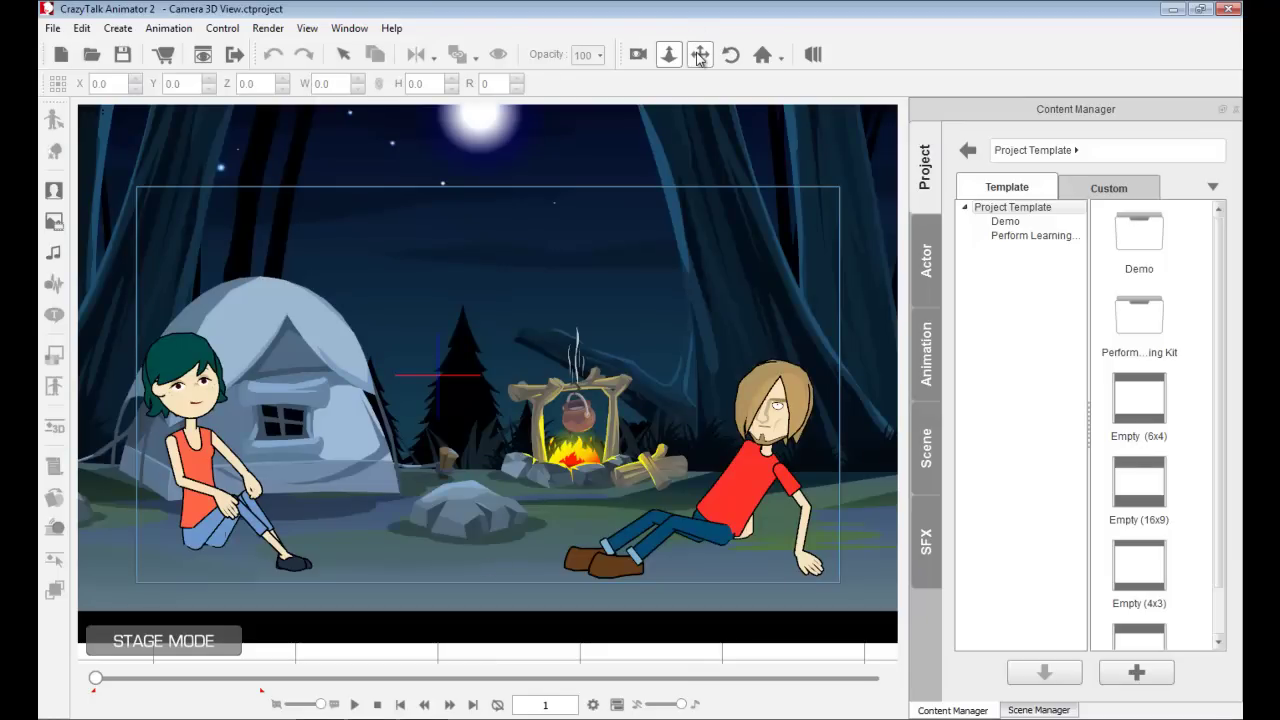
# - Pan the camera view slightly across the scene, then rotate it a little clockwise
pyautogui.click(697, 58)
pyautogui.moveTo(760, 400)
pyautogui.mouseDown()
pyautogui.moveTo(310, 385)
pyautogui.moveTo(180, 330)
pyautogui.moveTo(202, 388)
pyautogui.moveTo(962, 396)
pyautogui.moveTo(774, 498)
pyautogui.moveTo(860, 255)
pyautogui.moveTo(760, 184)
pyautogui.moveTo(817, 482)
pyautogui.moveTo(768, 377)
pyautogui.mouseUp()
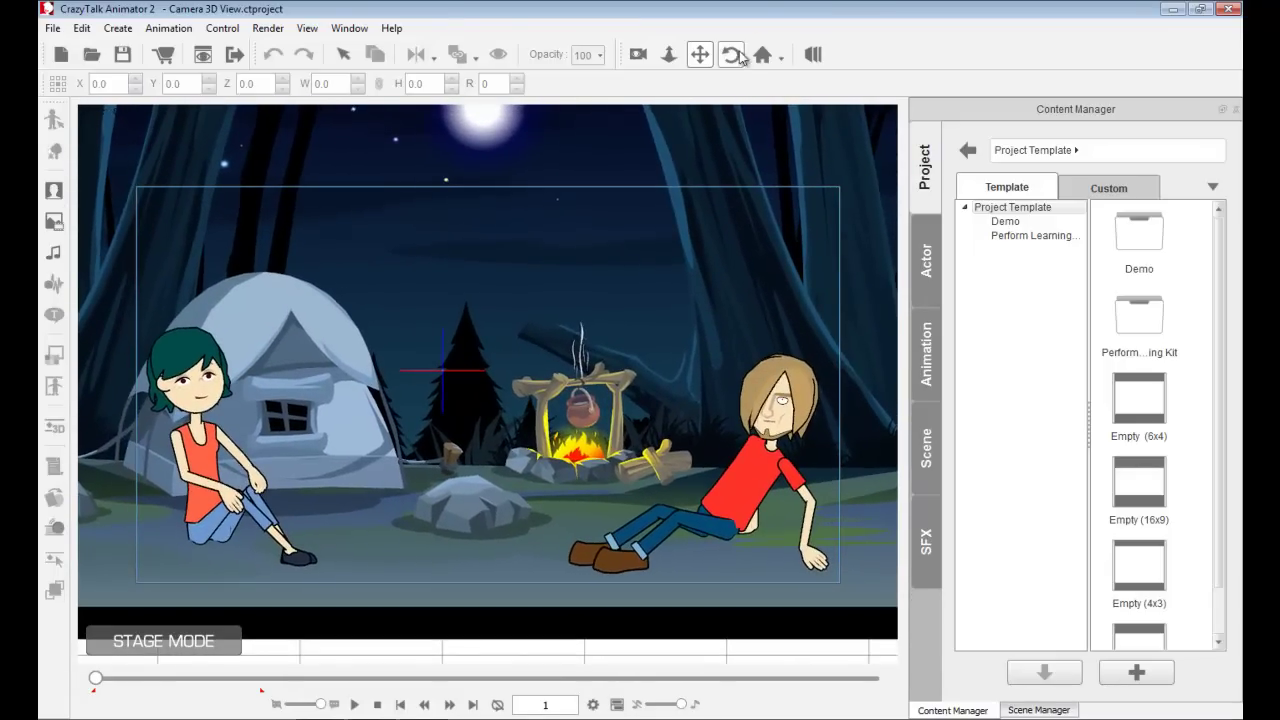
pyautogui.click(738, 56)
pyautogui.moveTo(789, 208)
pyautogui.mouseDown()
pyautogui.moveTo(706, 207)
pyautogui.moveTo(880, 197)
pyautogui.moveTo(766, 206)
pyautogui.moveTo(787, 204)
pyautogui.mouseUp()
# - Reset the camera view and fit the whole scene on the stage
pyautogui.click(784, 58)
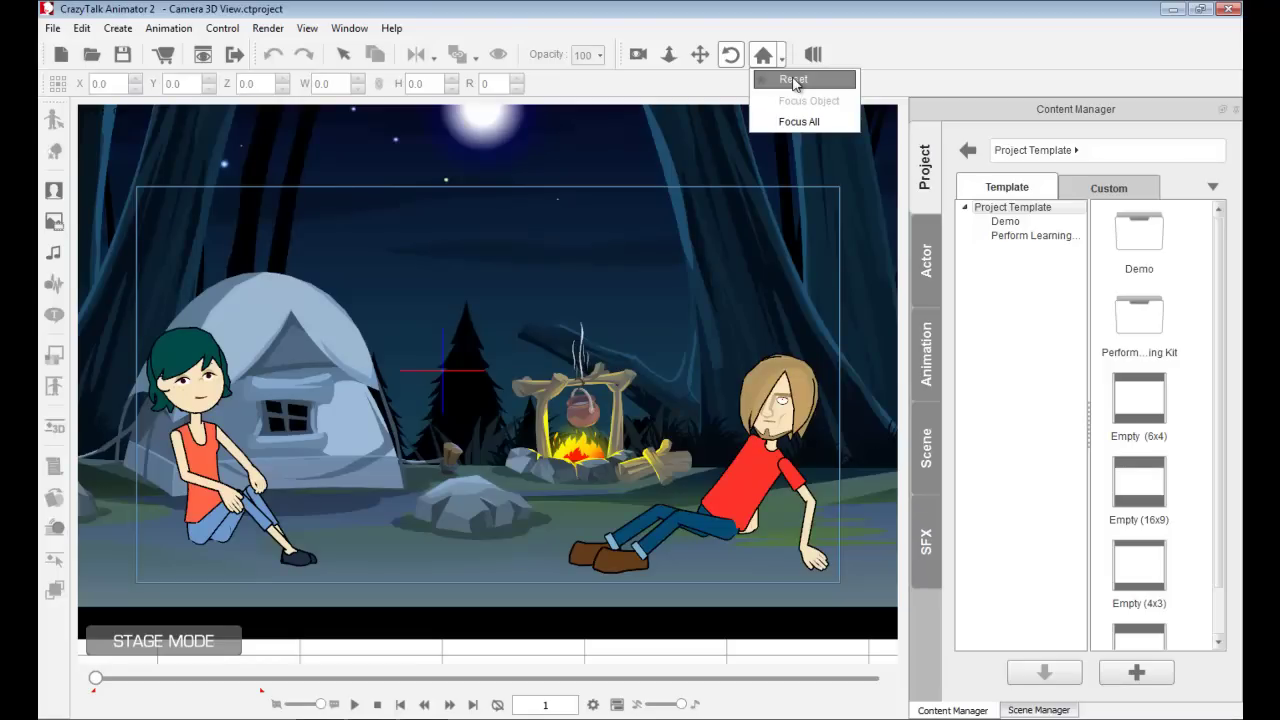
pyautogui.click(795, 80)
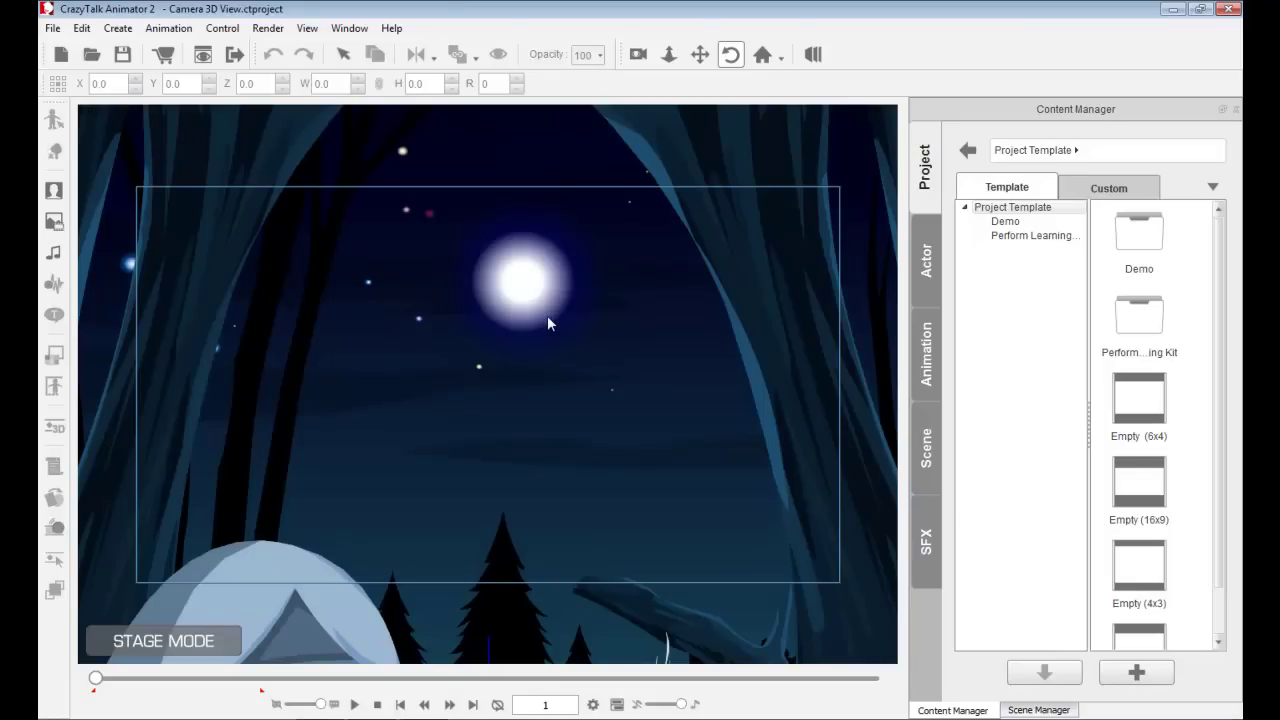
pyautogui.click(782, 58)
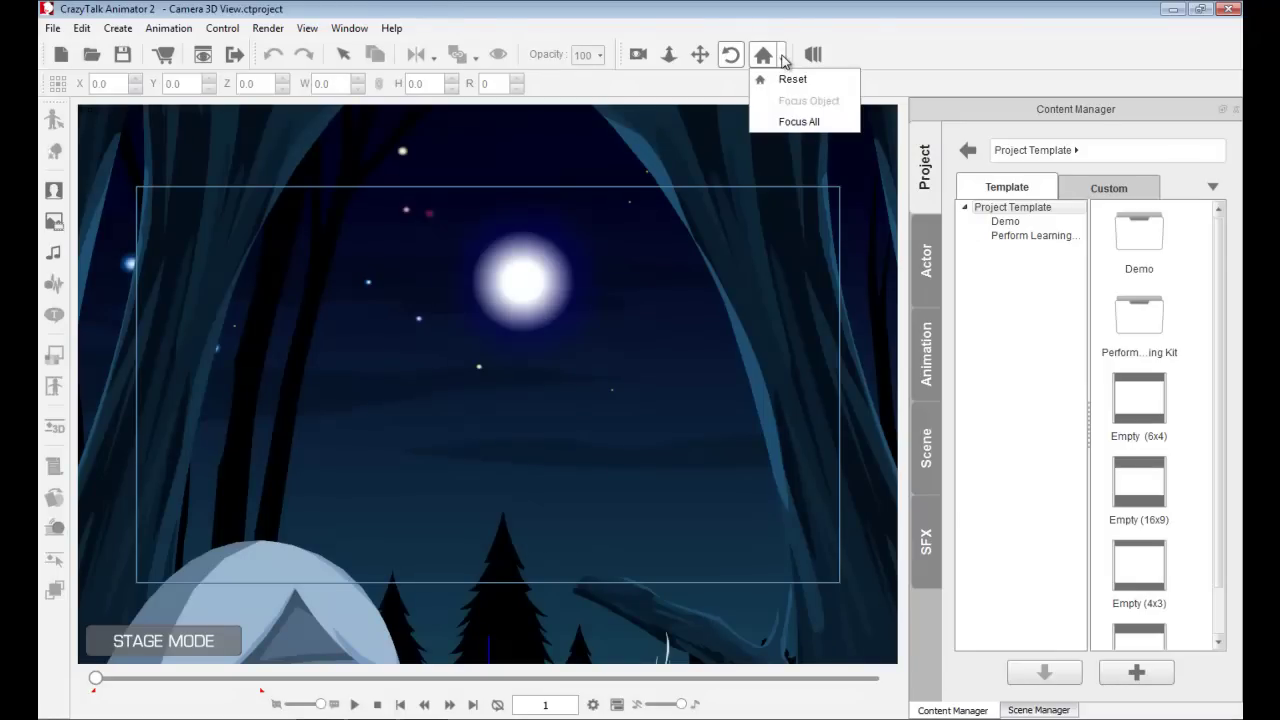
pyautogui.click(800, 122)
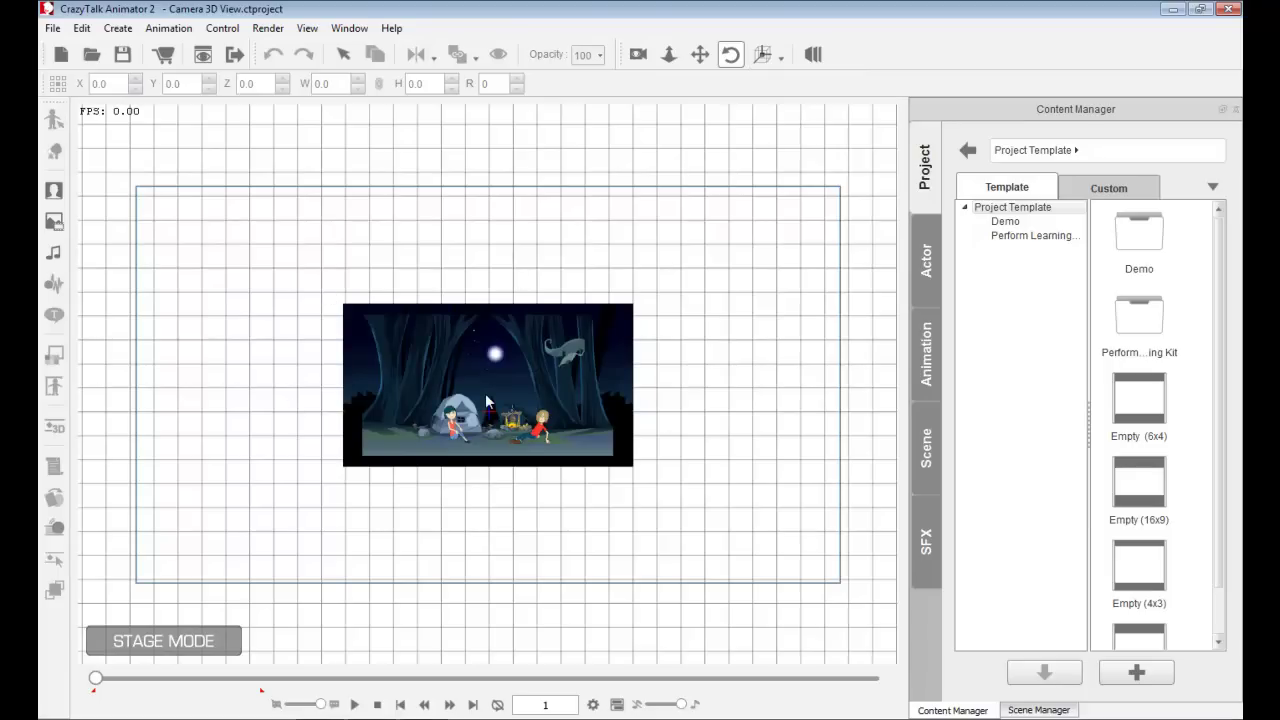
# - Focus the camera on the girl, then pan to include the campfire and the boy
pyautogui.scroll(2, 500, 403)
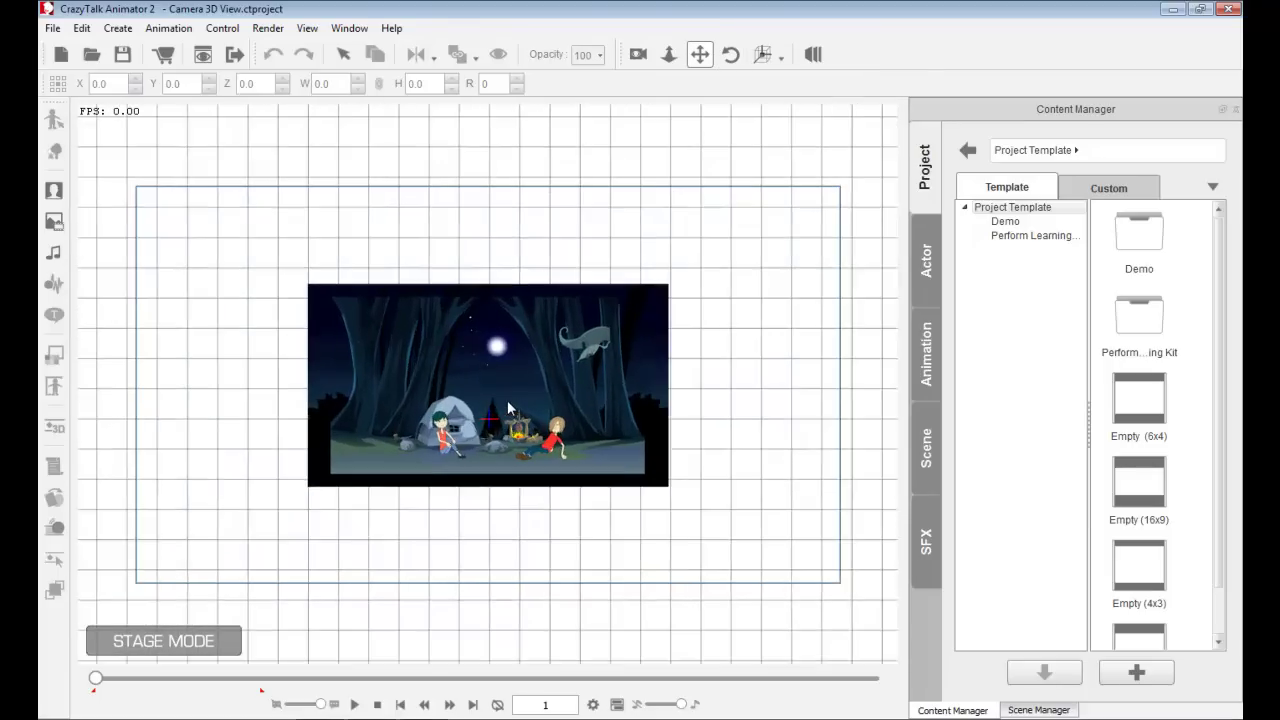
pyautogui.scroll(5, 507, 400)
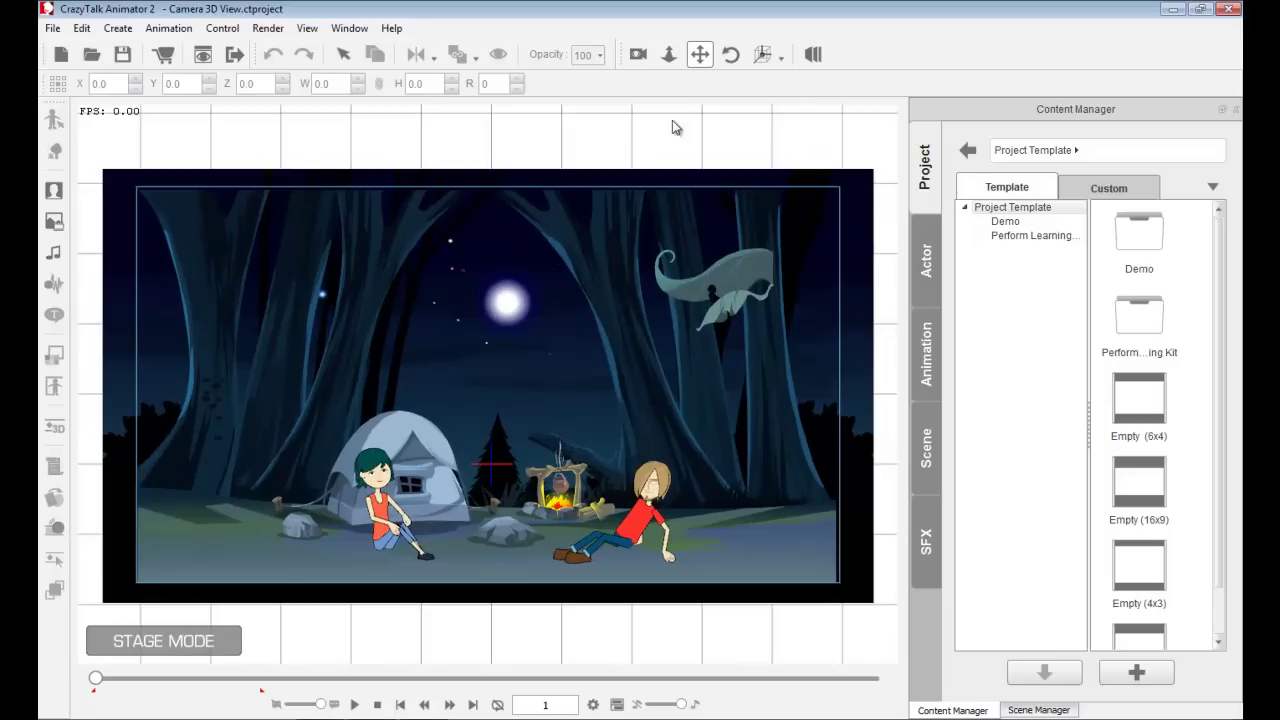
pyautogui.click(779, 57)
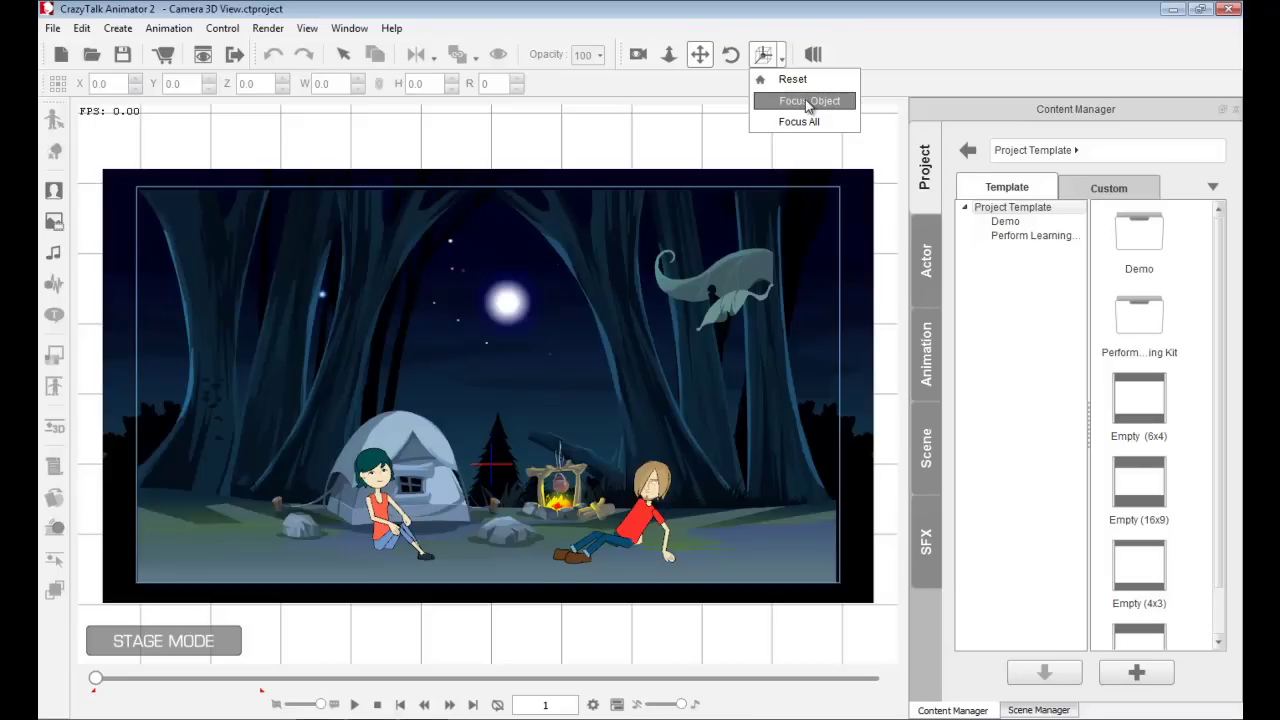
pyautogui.click(378, 481)
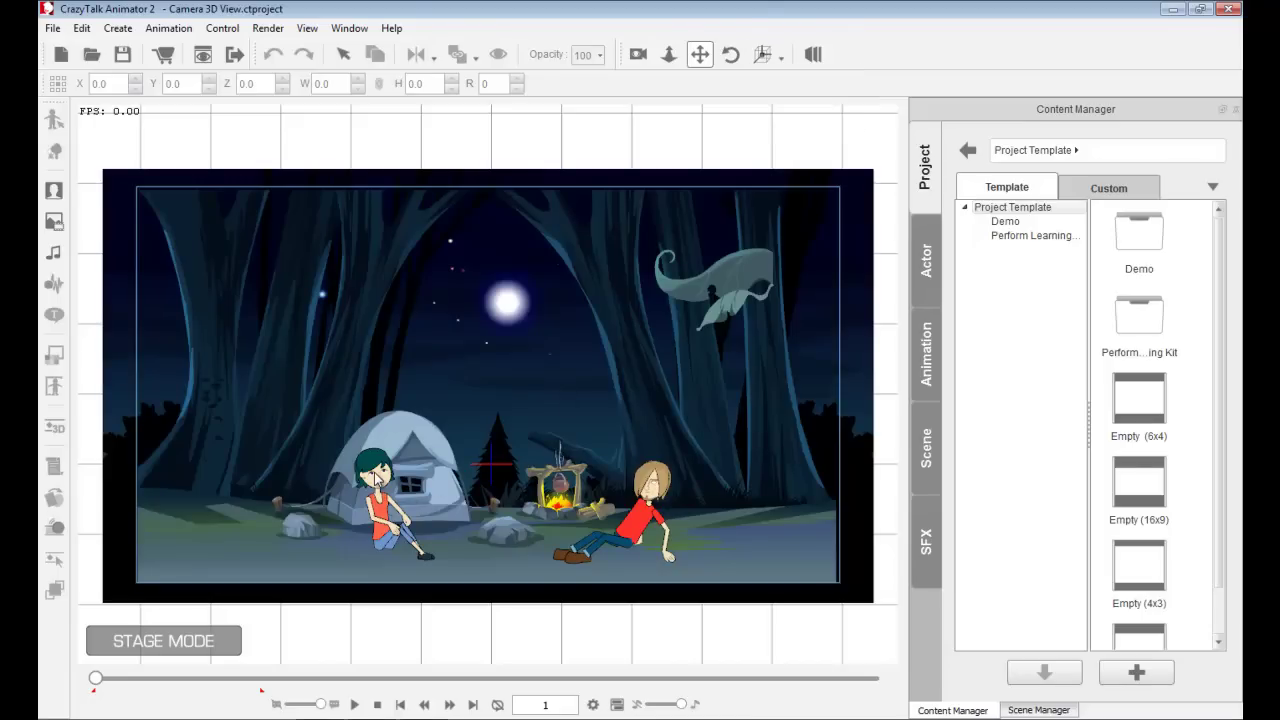
pyautogui.click(380, 485)
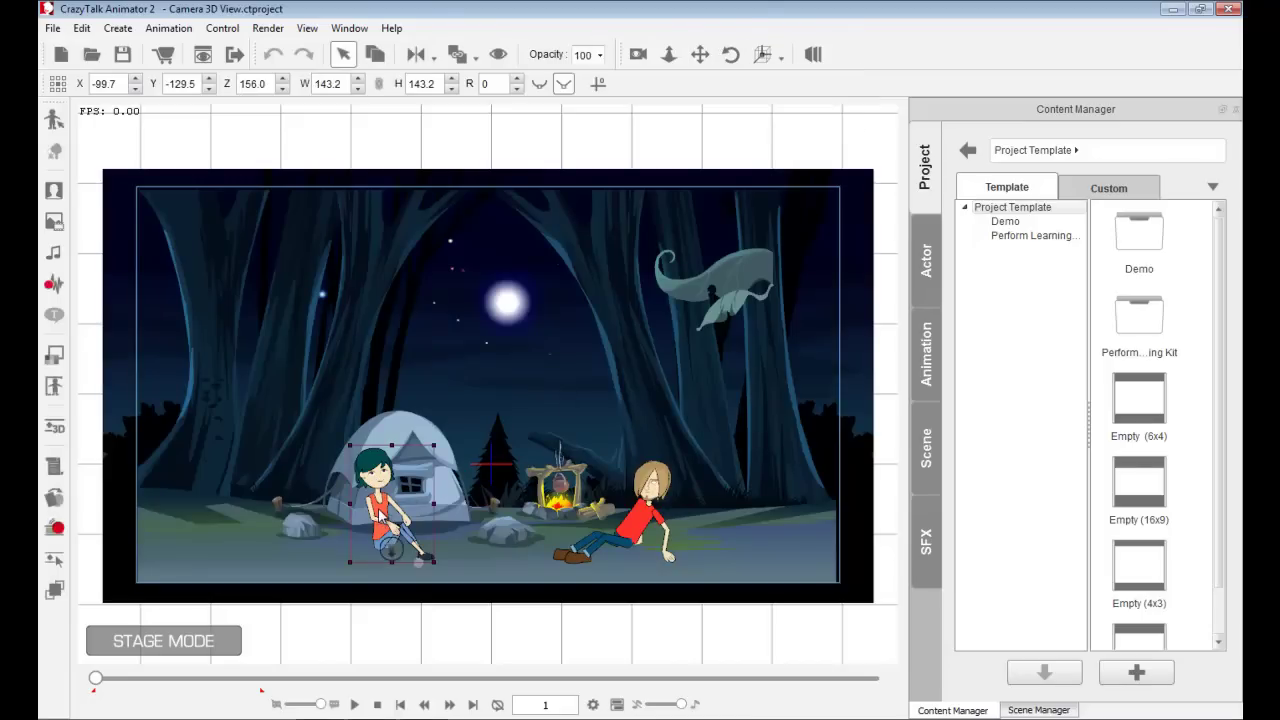
pyautogui.click(781, 57)
pyautogui.click(806, 101)
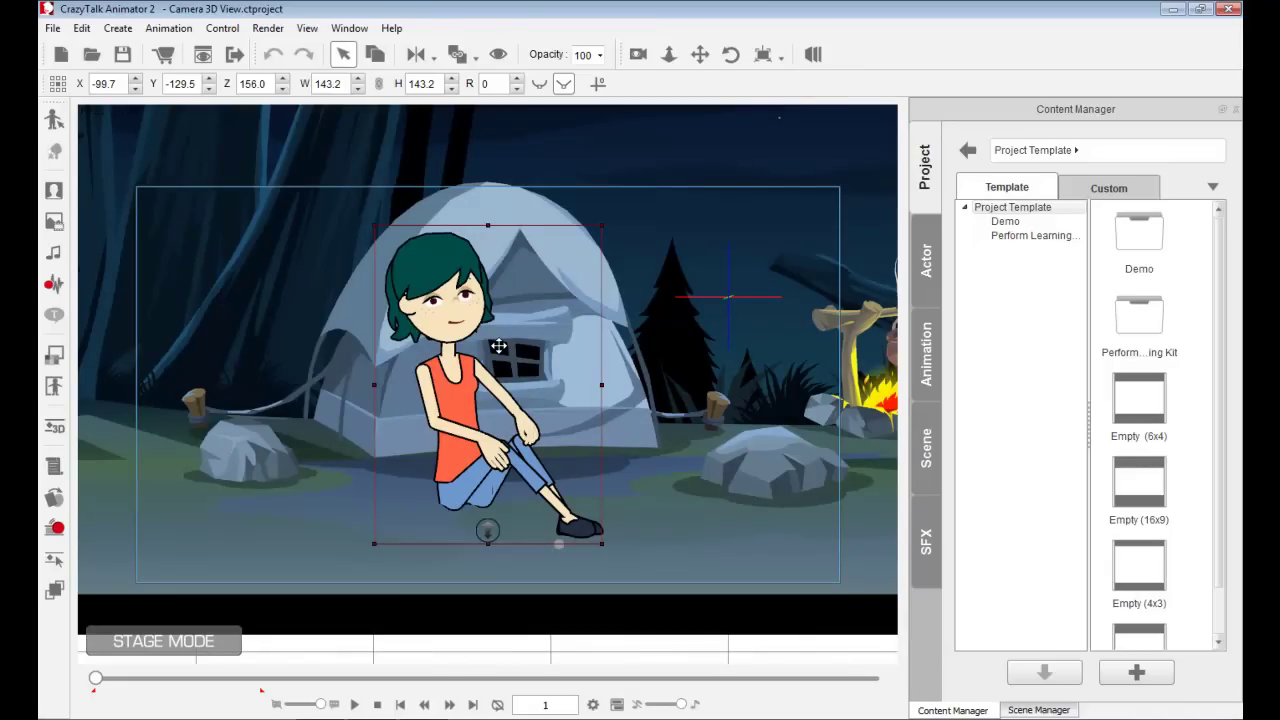
pyautogui.press('Escape')
pyautogui.moveTo(628, 382); pyautogui.dragTo(419, 398)
pyautogui.scroll(-2, 419, 398)
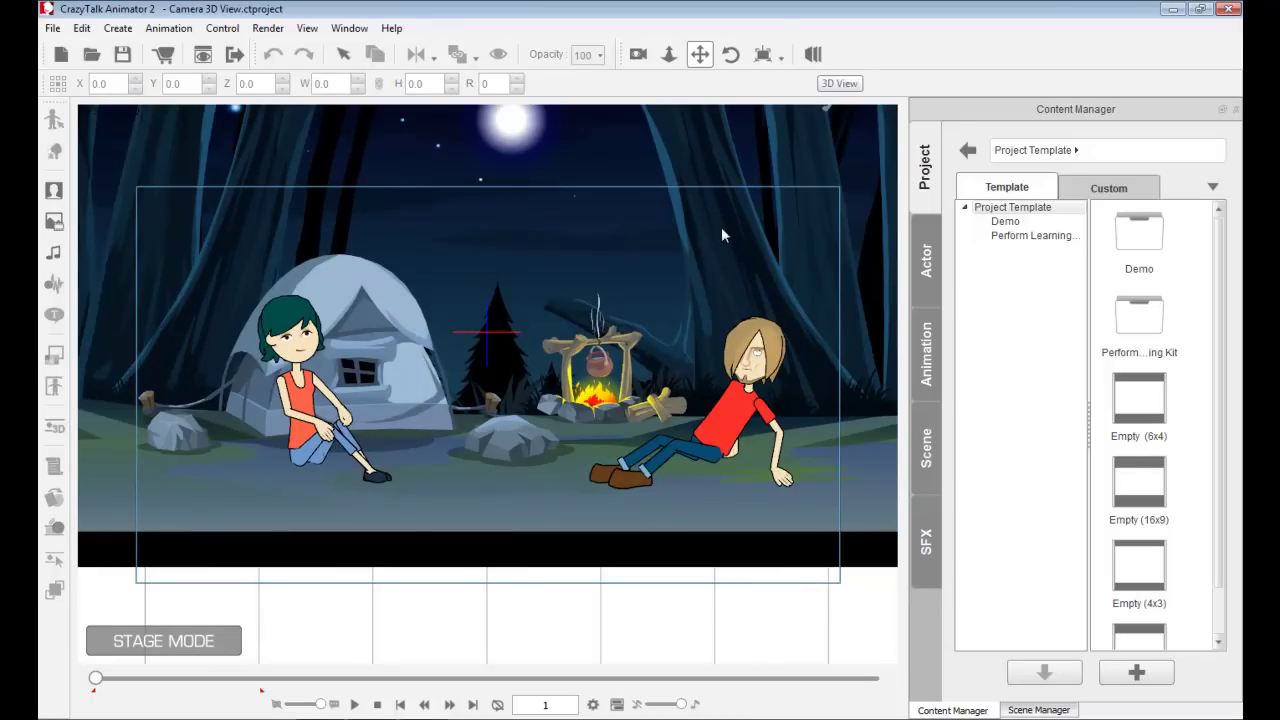
# - Zoom out and show the stage in perspective 3D, orbited to an elevated oblique angle
pyautogui.scroll(-4, 641, 311)
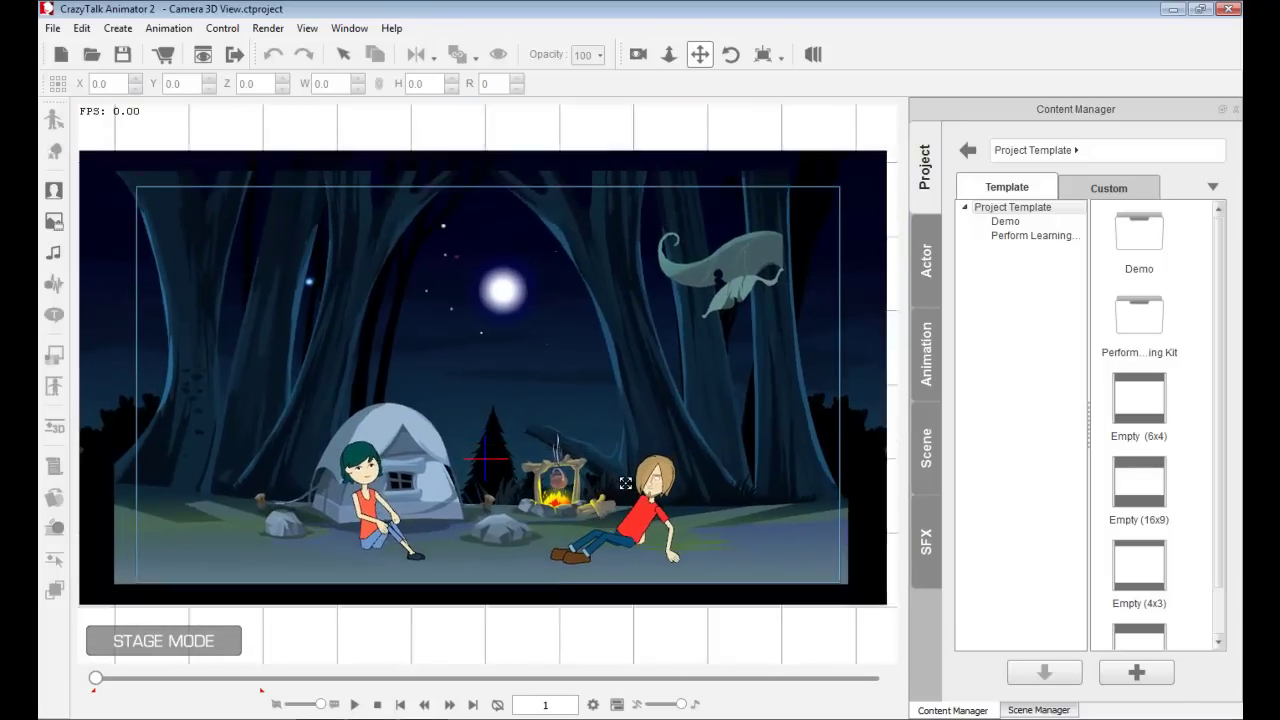
pyautogui.scroll(-2, 625, 483)
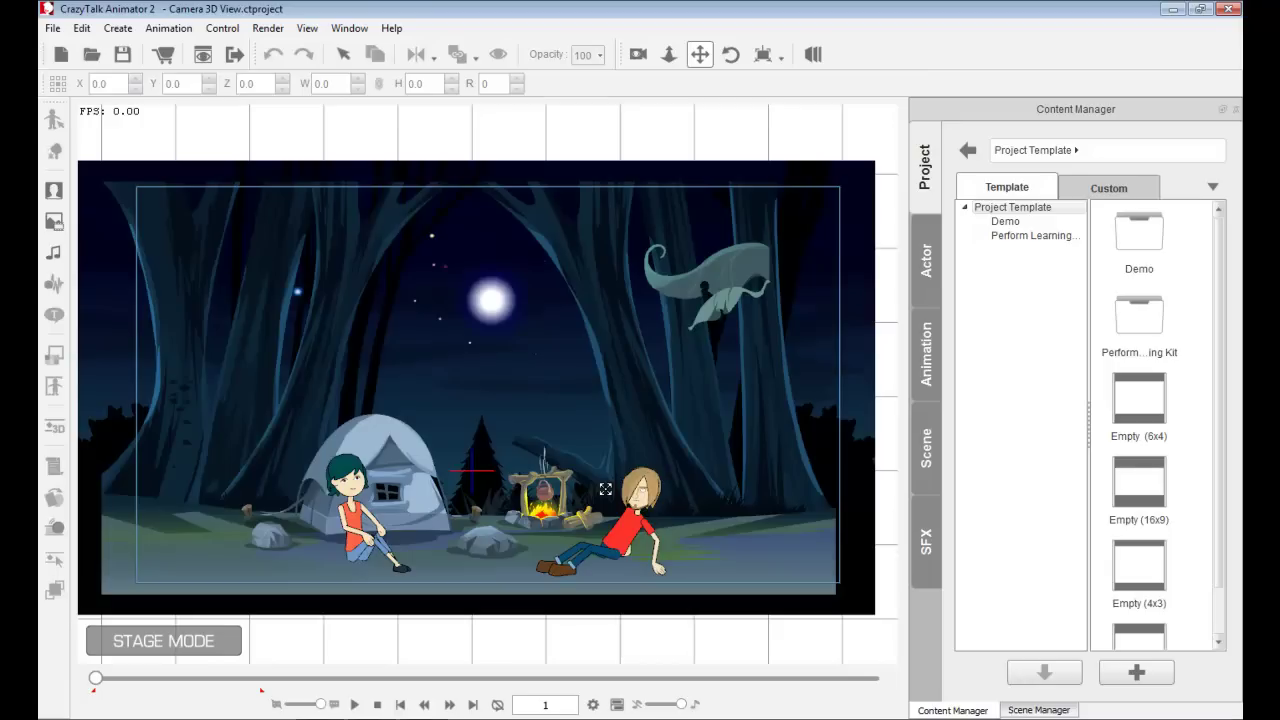
pyautogui.click(816, 60)
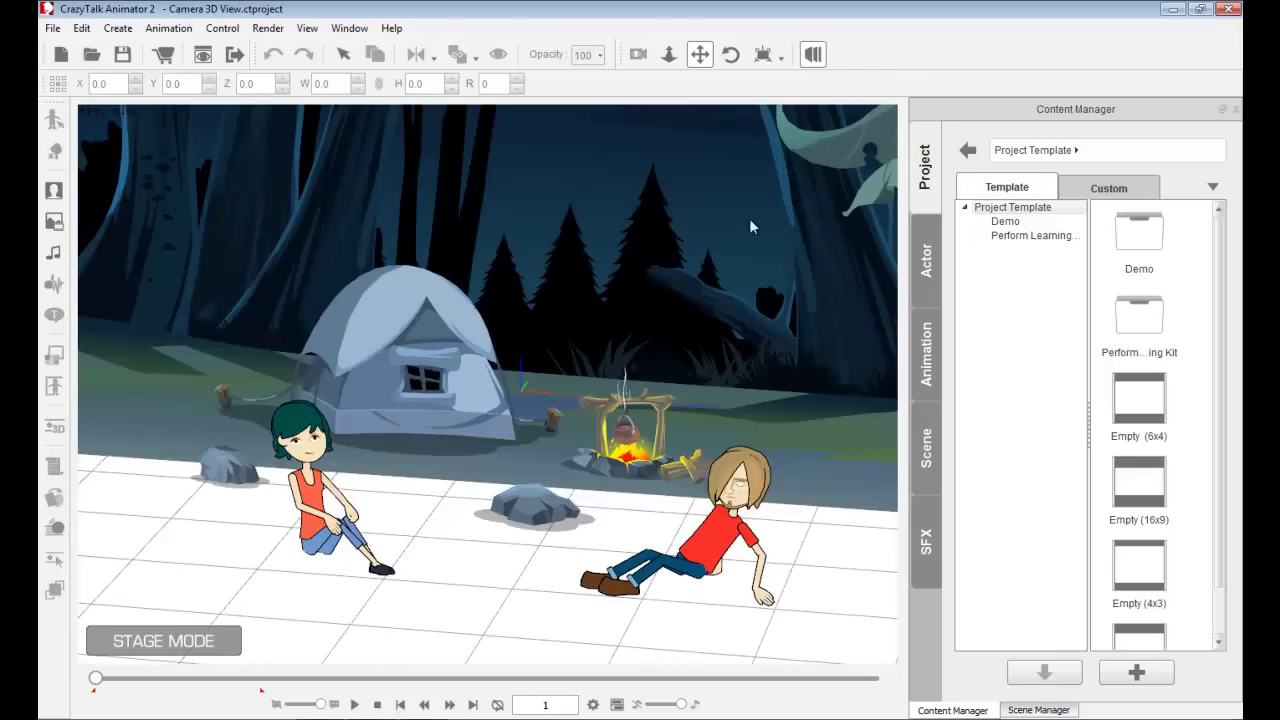
pyautogui.moveTo(749, 218); pyautogui.dragTo(842, 402)
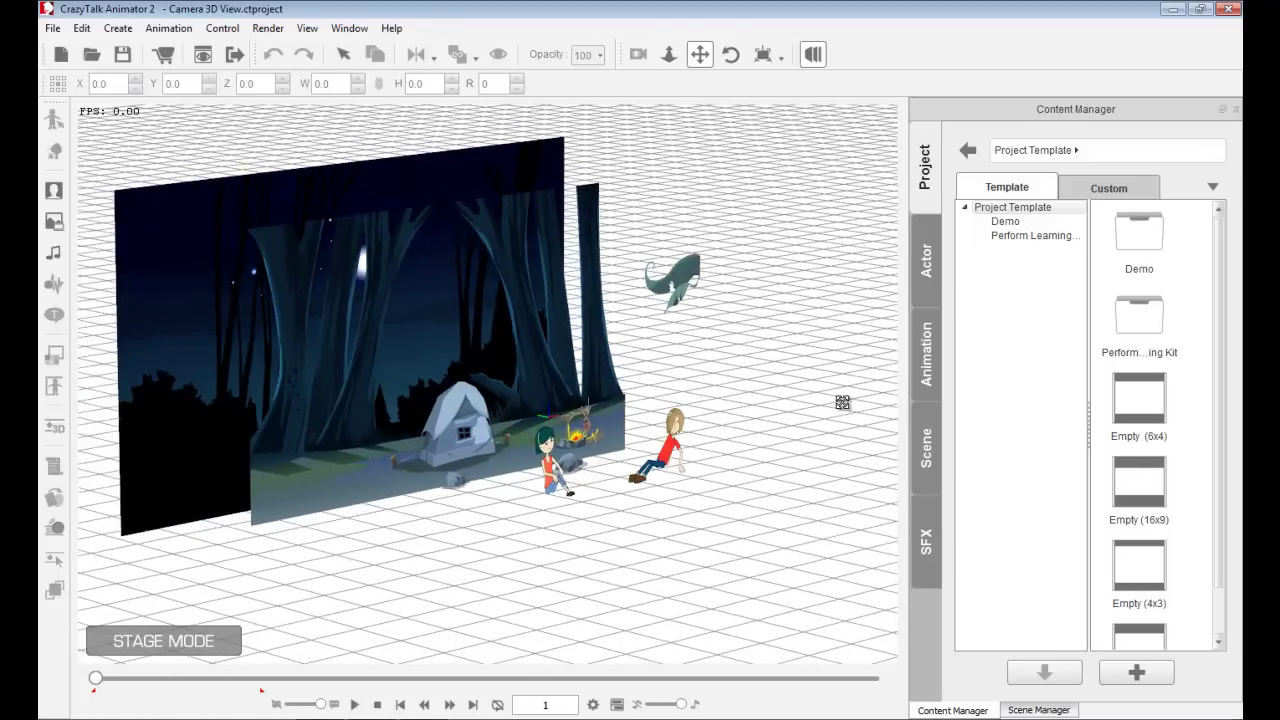
pyautogui.moveTo(638, 452); pyautogui.dragTo(475, 481)
pyautogui.moveTo(565, 495); pyautogui.dragTo(440, 517)
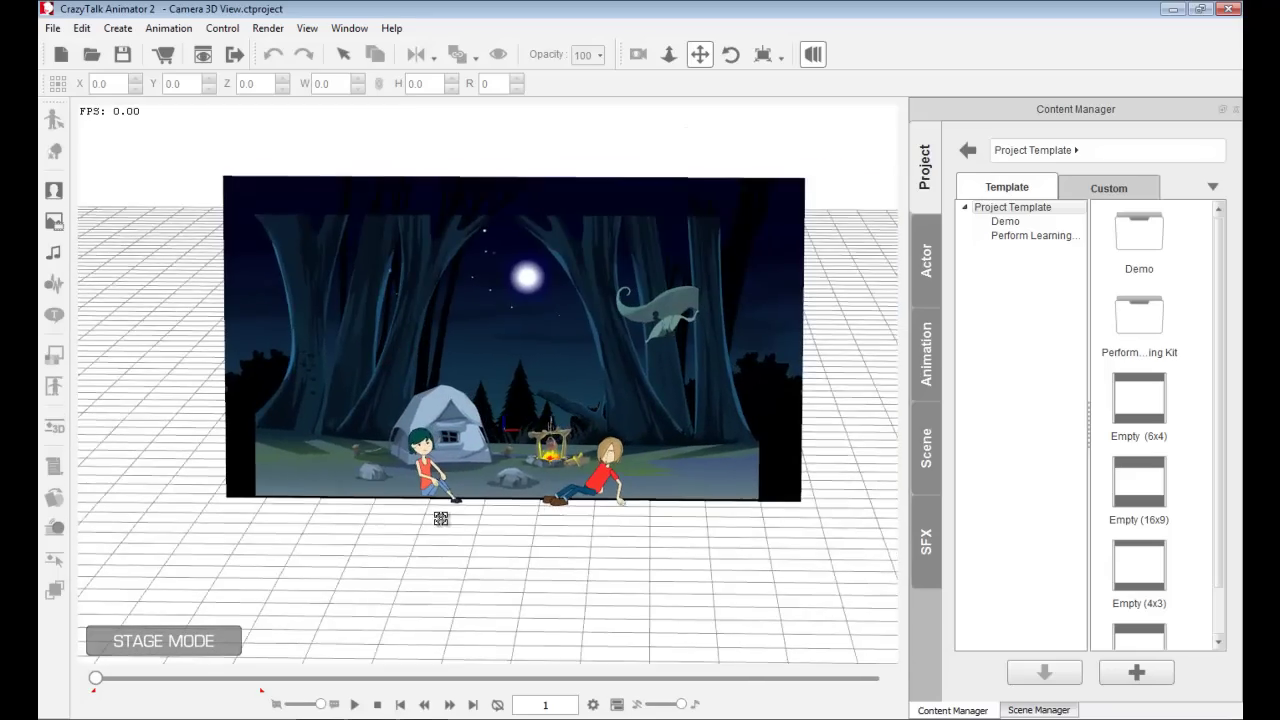
pyautogui.scroll(3, 443, 523)
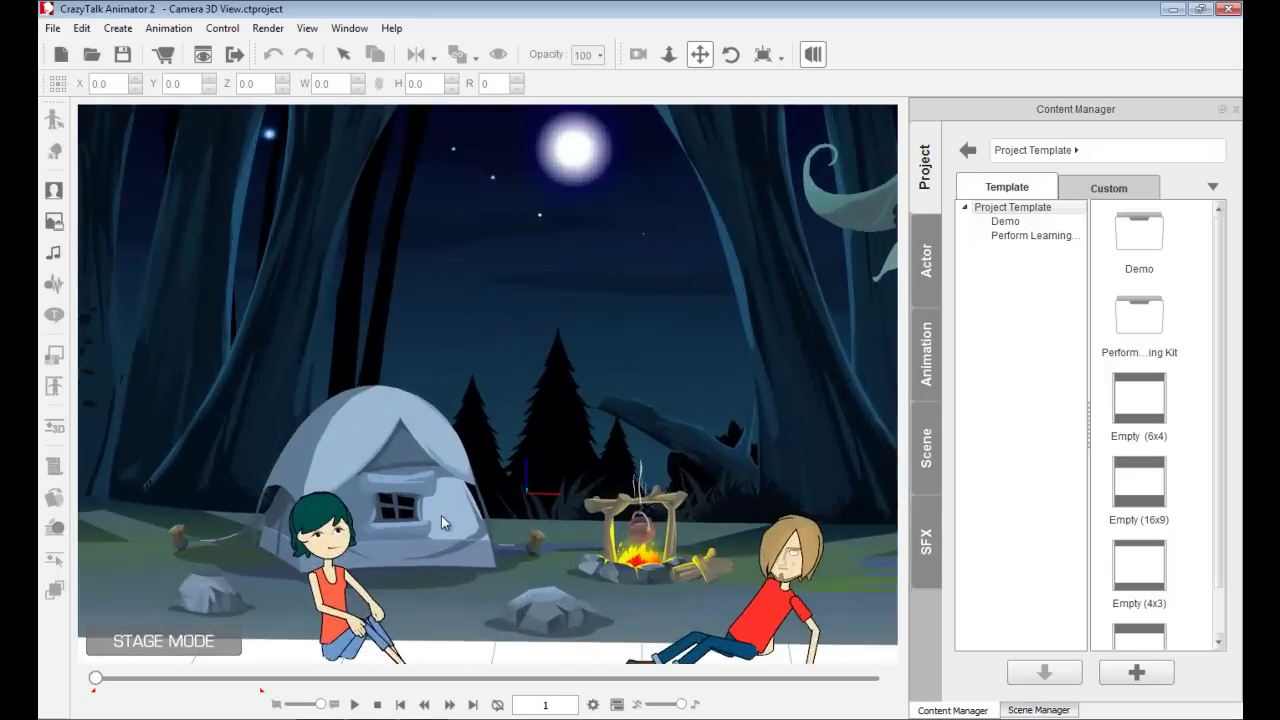
pyautogui.scroll(-5, 441, 515)
pyautogui.moveTo(450, 512); pyautogui.dragTo(565, 524)
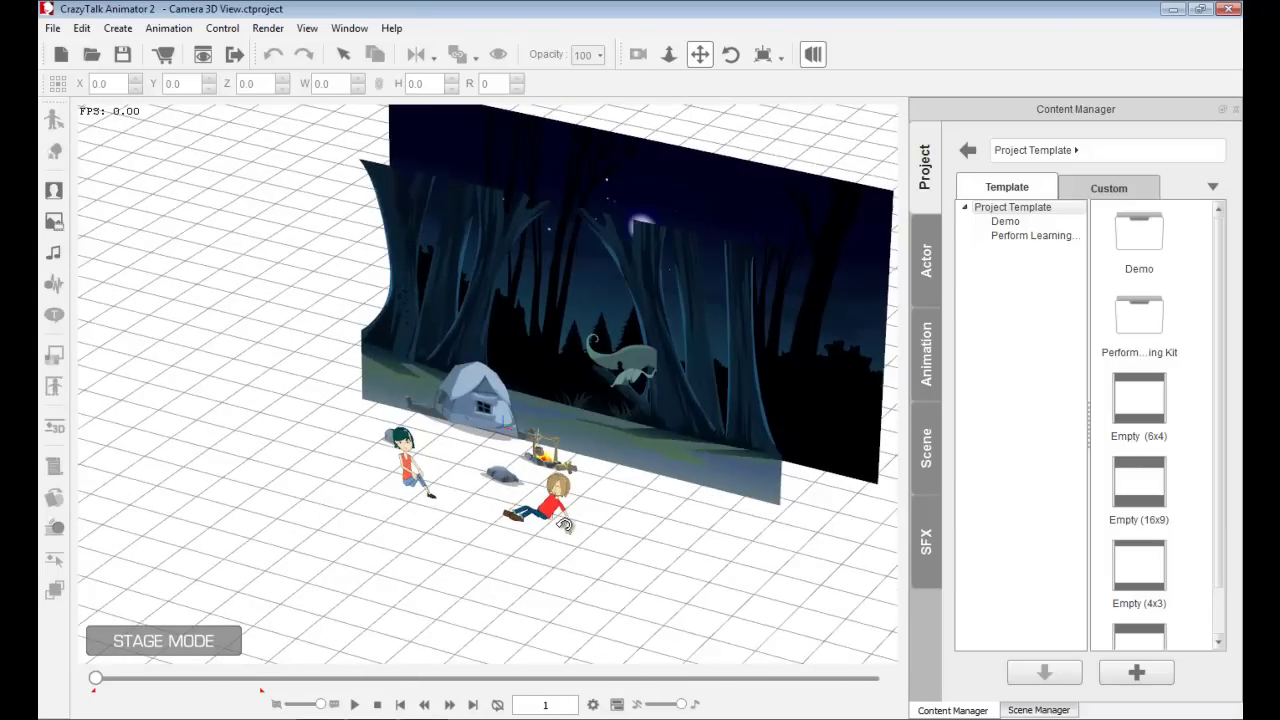
# - Select the rock and nudge its depth with Page Up/Page Down, ending at Z 10
pyautogui.click(515, 488)
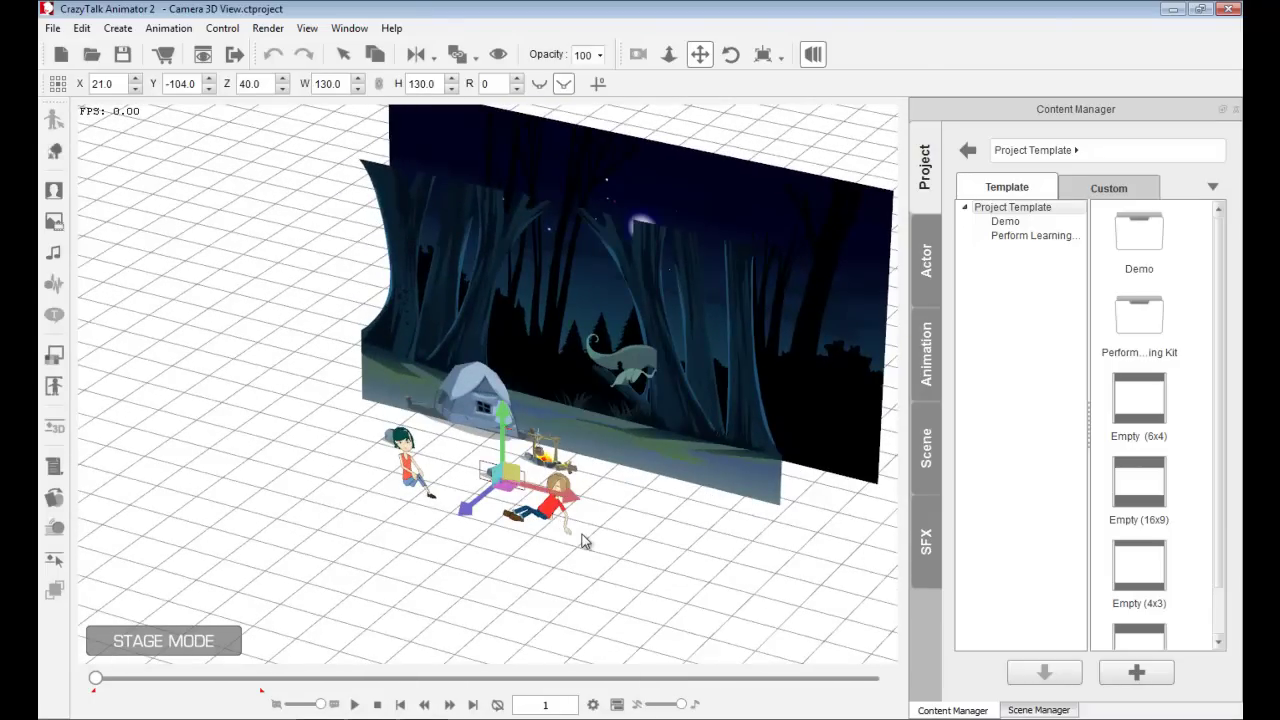
pyautogui.press('pageup')
pyautogui.press('pageup')
pyautogui.press('pagedown')
pyautogui.press('pagedown')
pyautogui.press('pagedown')
pyautogui.press('pagedown')
pyautogui.press('pagedown')
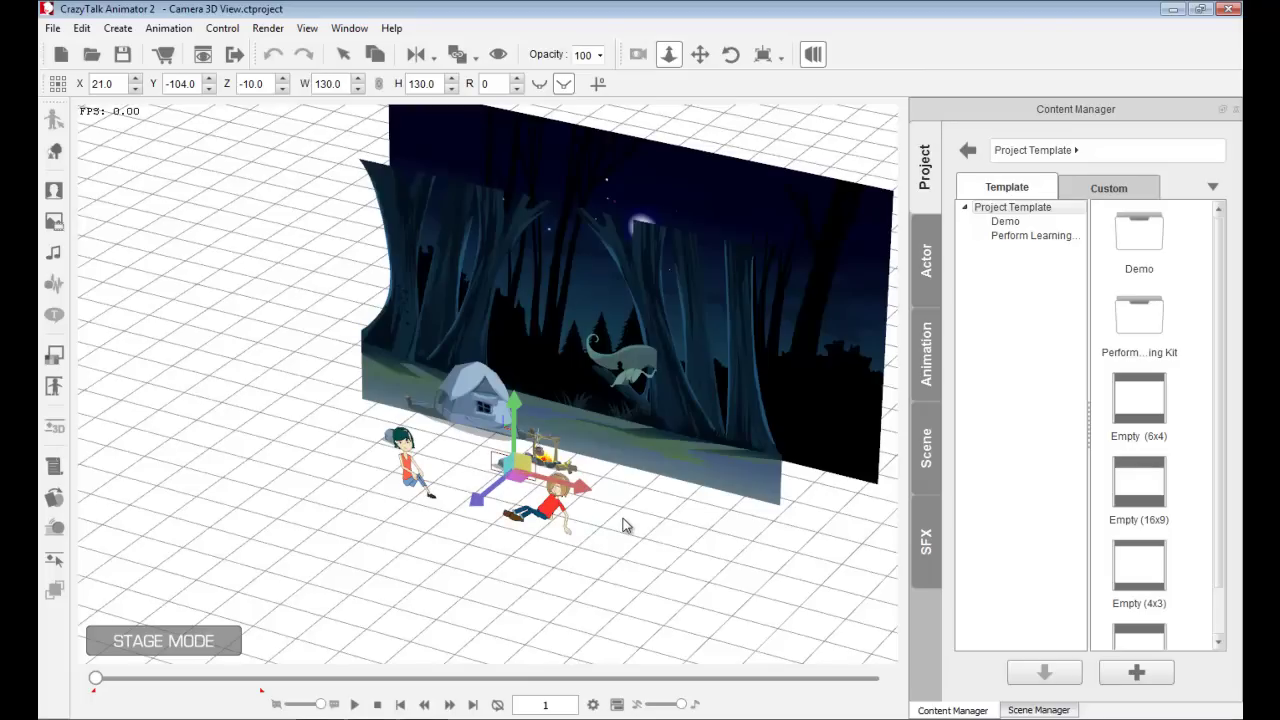
pyautogui.press('Home')
pyautogui.moveTo(638, 483); pyautogui.dragTo(634, 514)
pyautogui.press('pageup')
pyautogui.press('pageup')
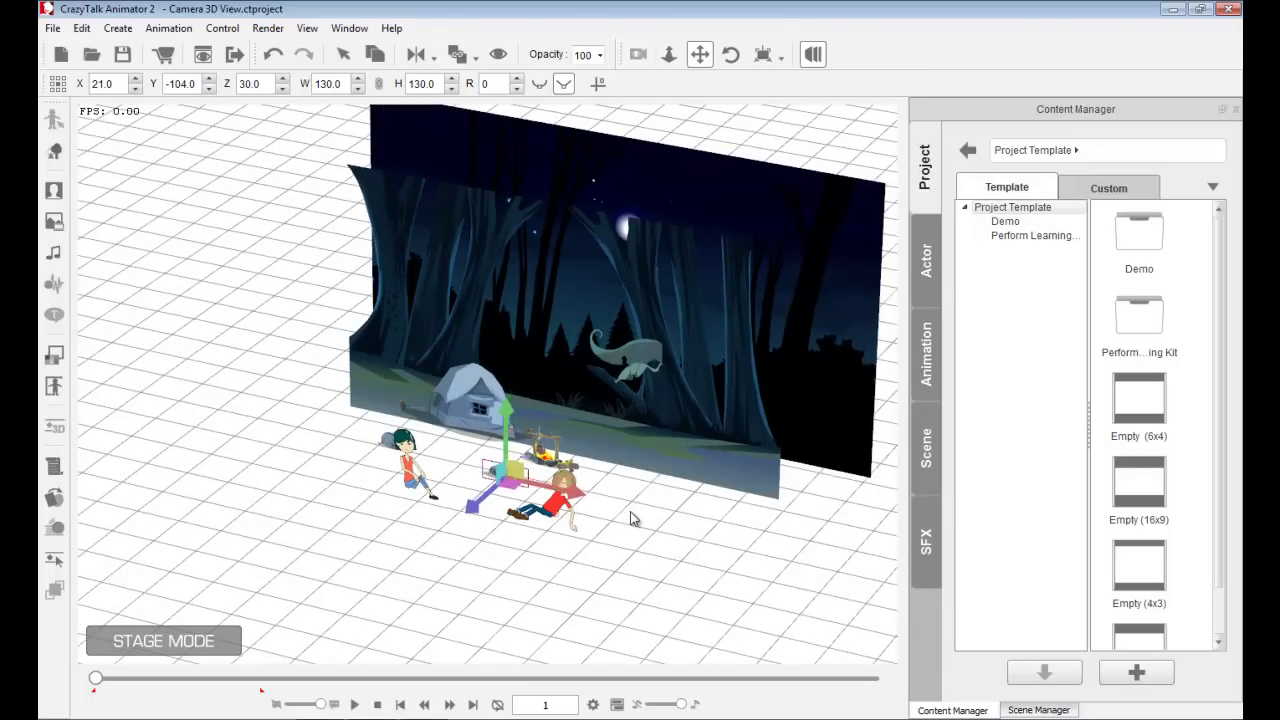
# - Orbit the 3D view side-on and slide the rock forward to Z 55.2
pyautogui.click(812, 54)
pyautogui.click(607, 609)
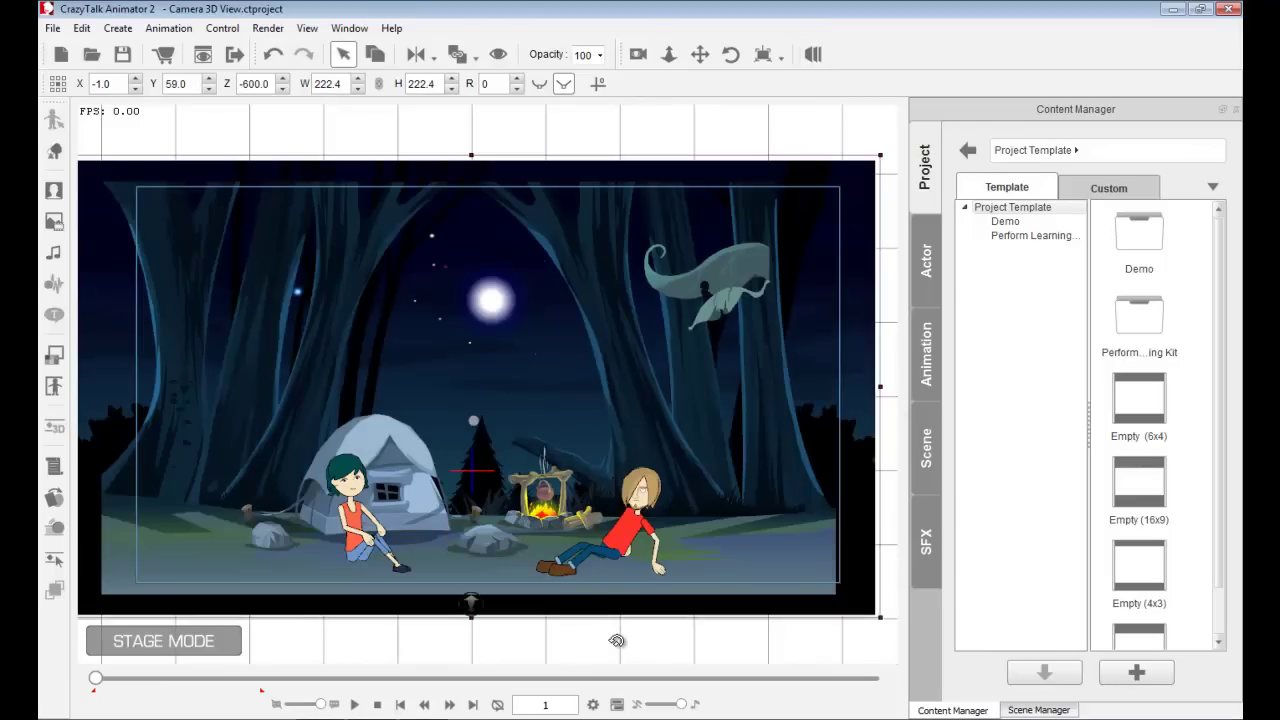
pyautogui.click(814, 56)
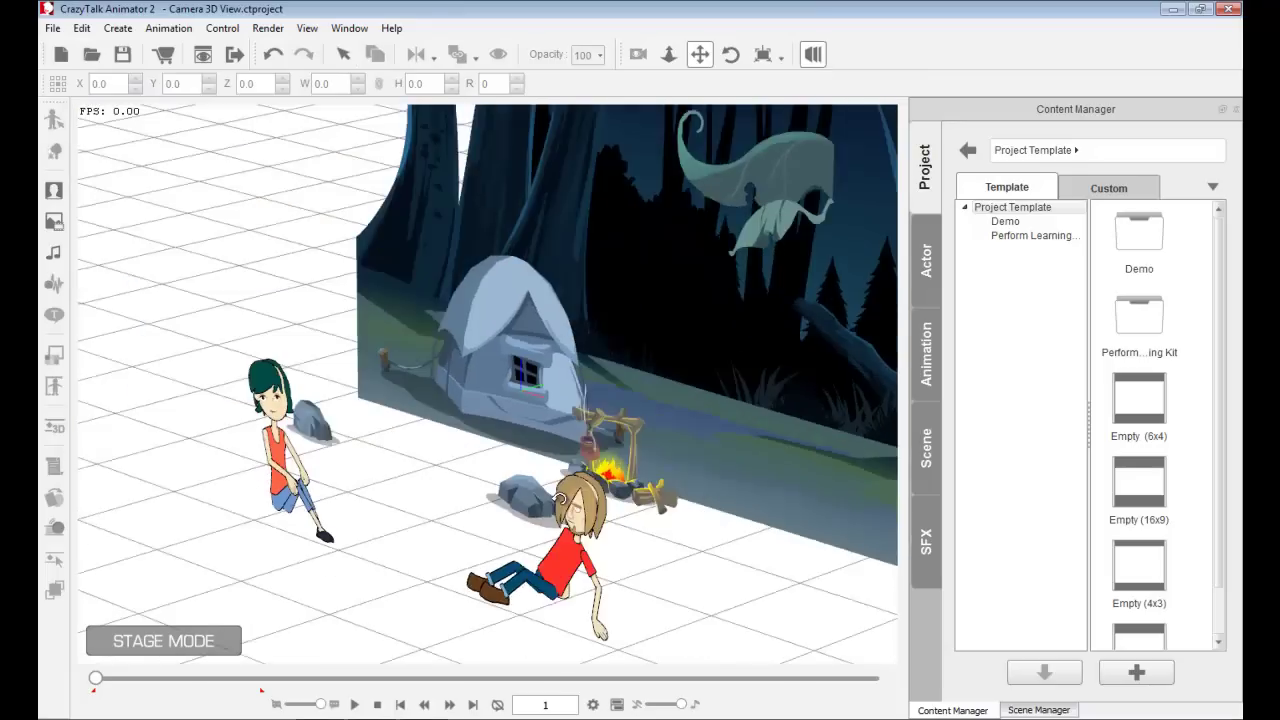
pyautogui.moveTo(550, 513); pyautogui.dragTo(550, 458)
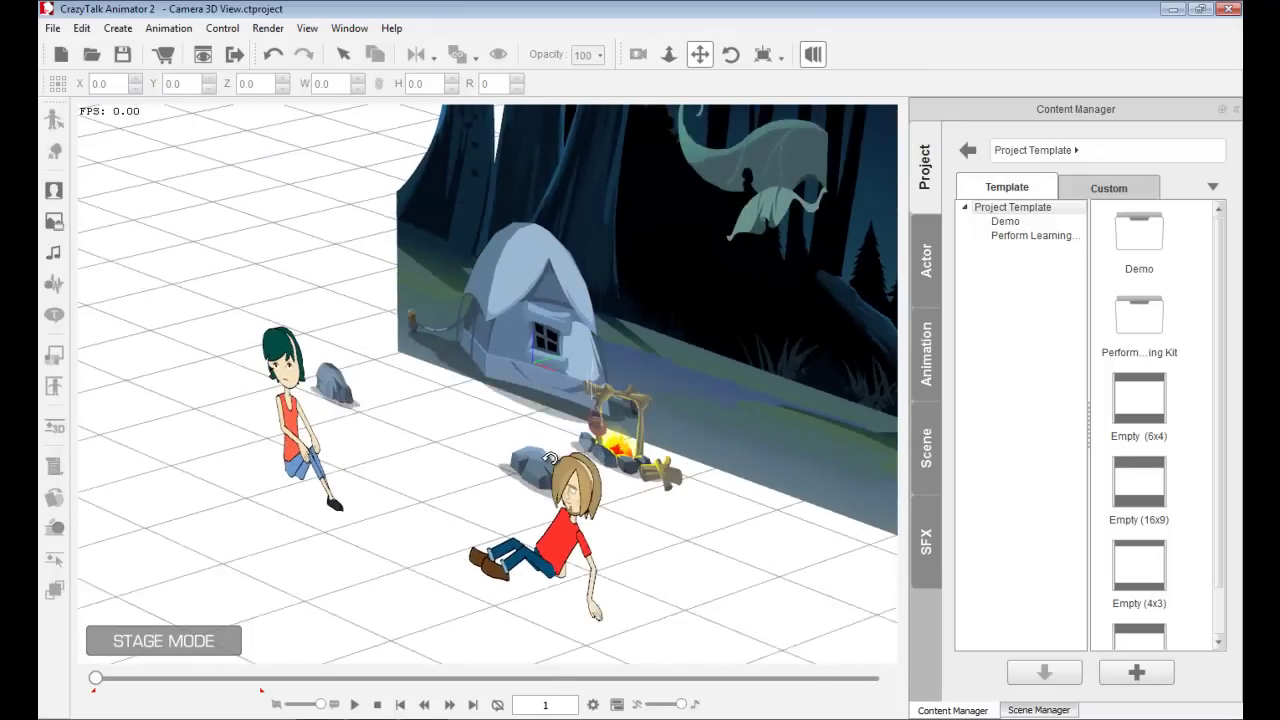
pyautogui.moveTo(487, 508); pyautogui.dragTo(549, 480)
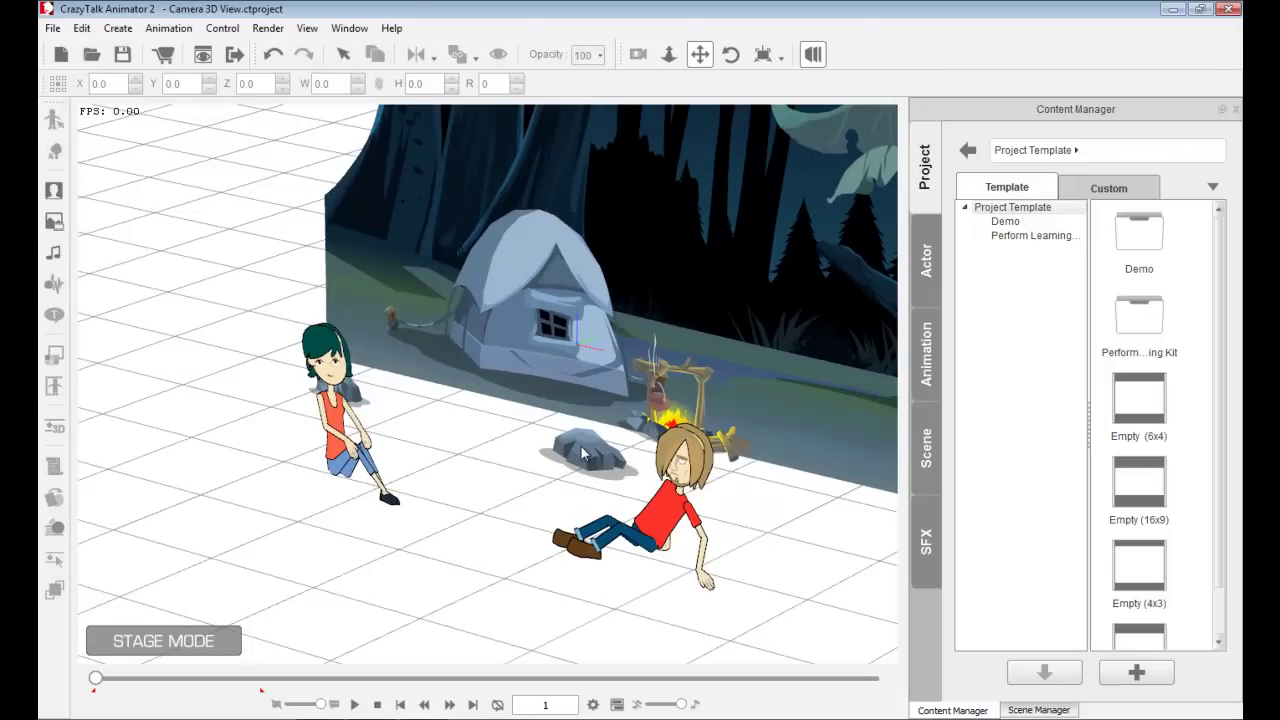
pyautogui.click(585, 455)
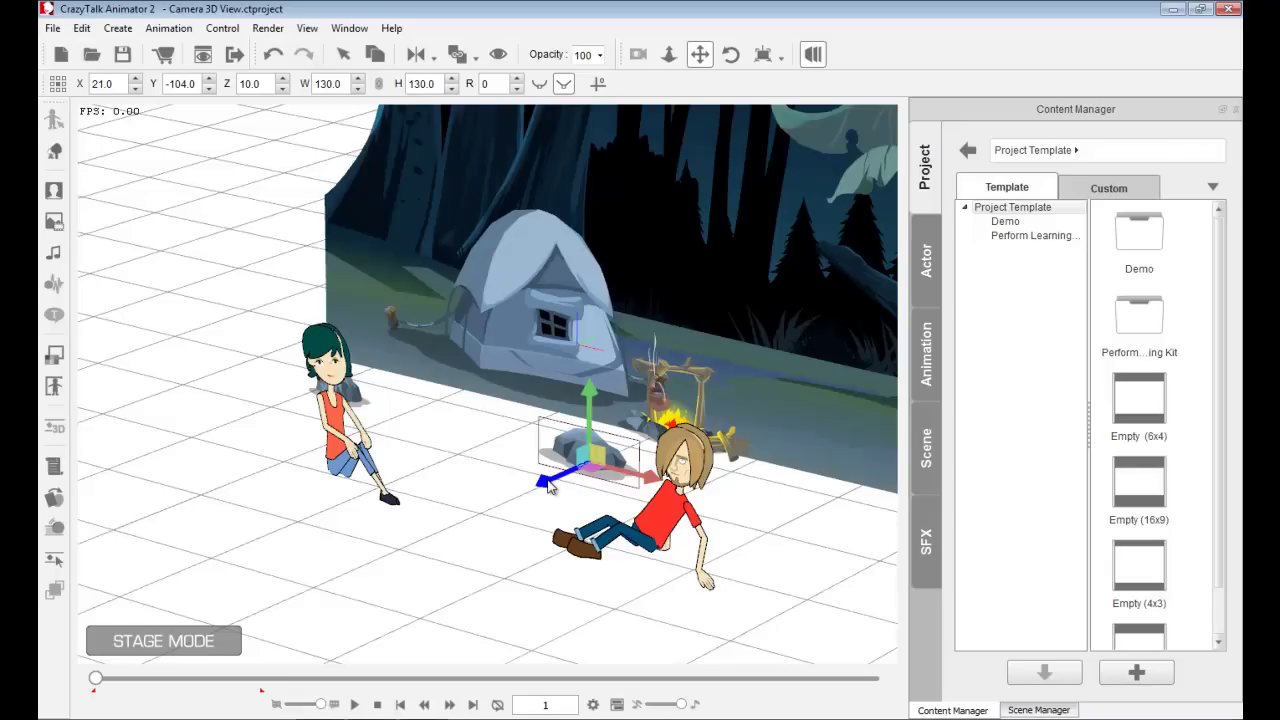
pyautogui.moveTo(549, 487); pyautogui.dragTo(540, 463)
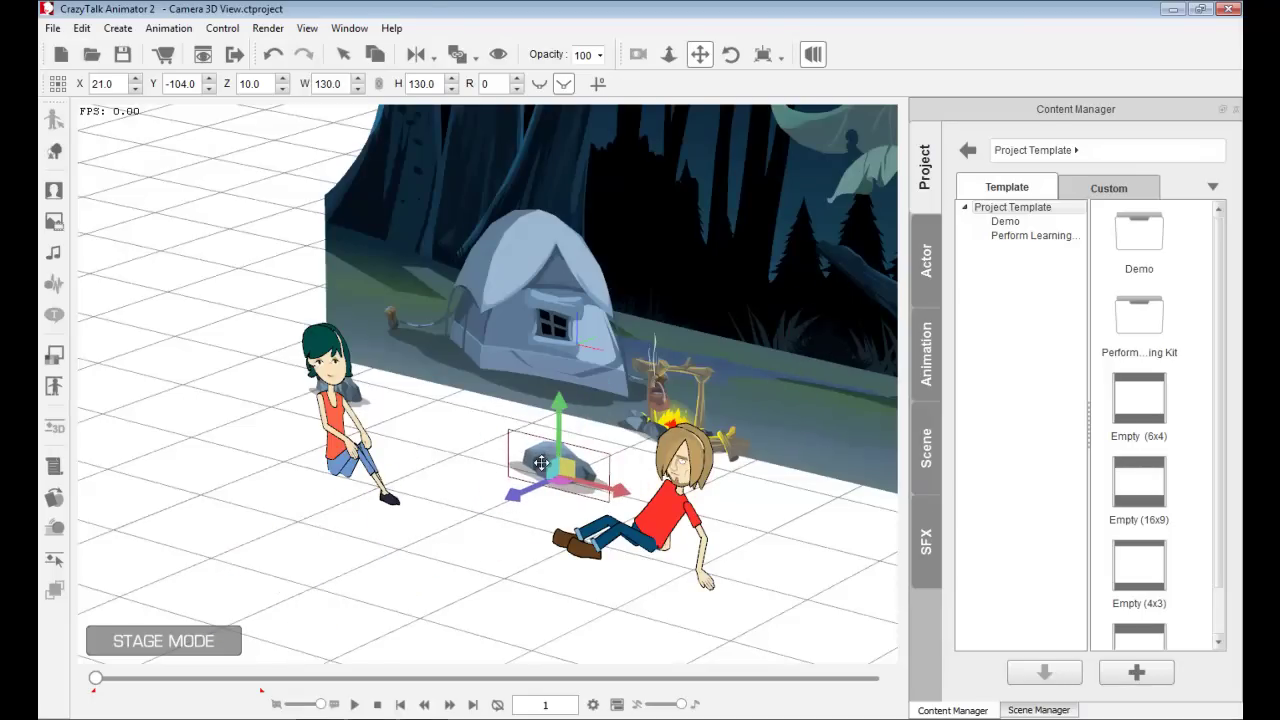
# - Drag the rock toward the camera to Z 172.2, then orbit the stage in 3D view
pyautogui.click(812, 55)
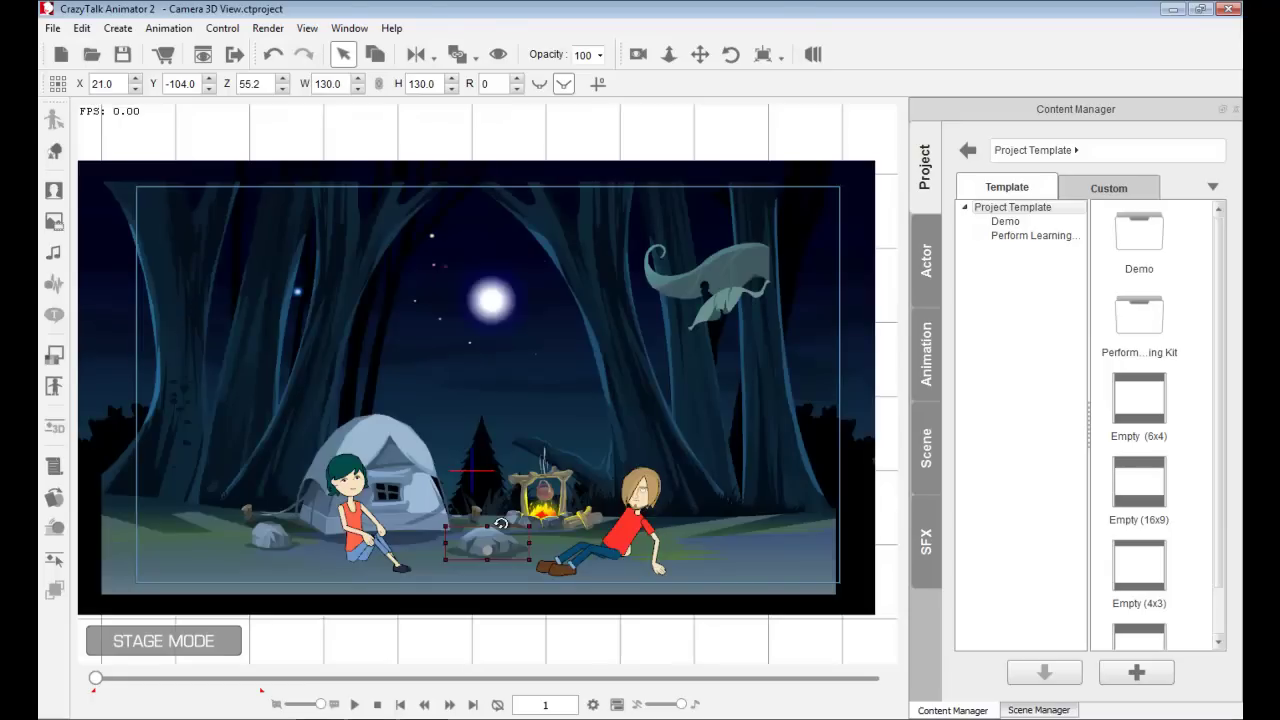
pyautogui.click(700, 54)
pyautogui.scroll(3, 527, 590)
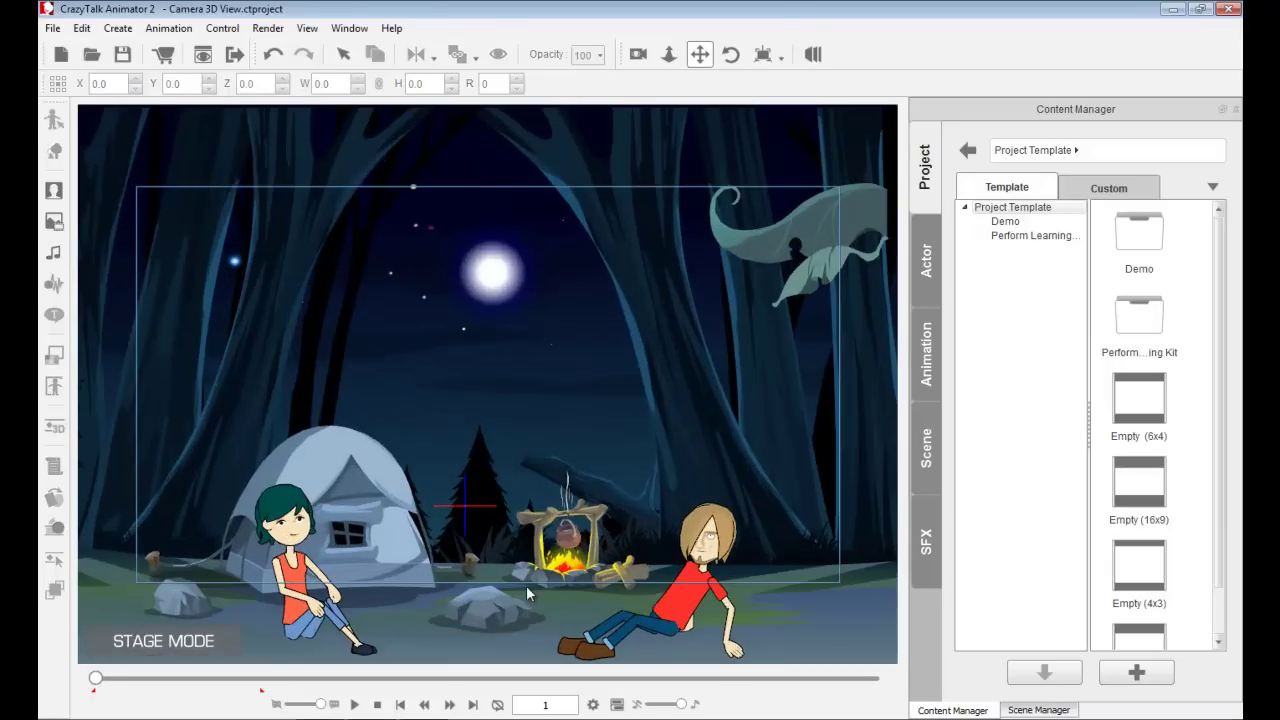
pyautogui.scroll(5, 526, 585)
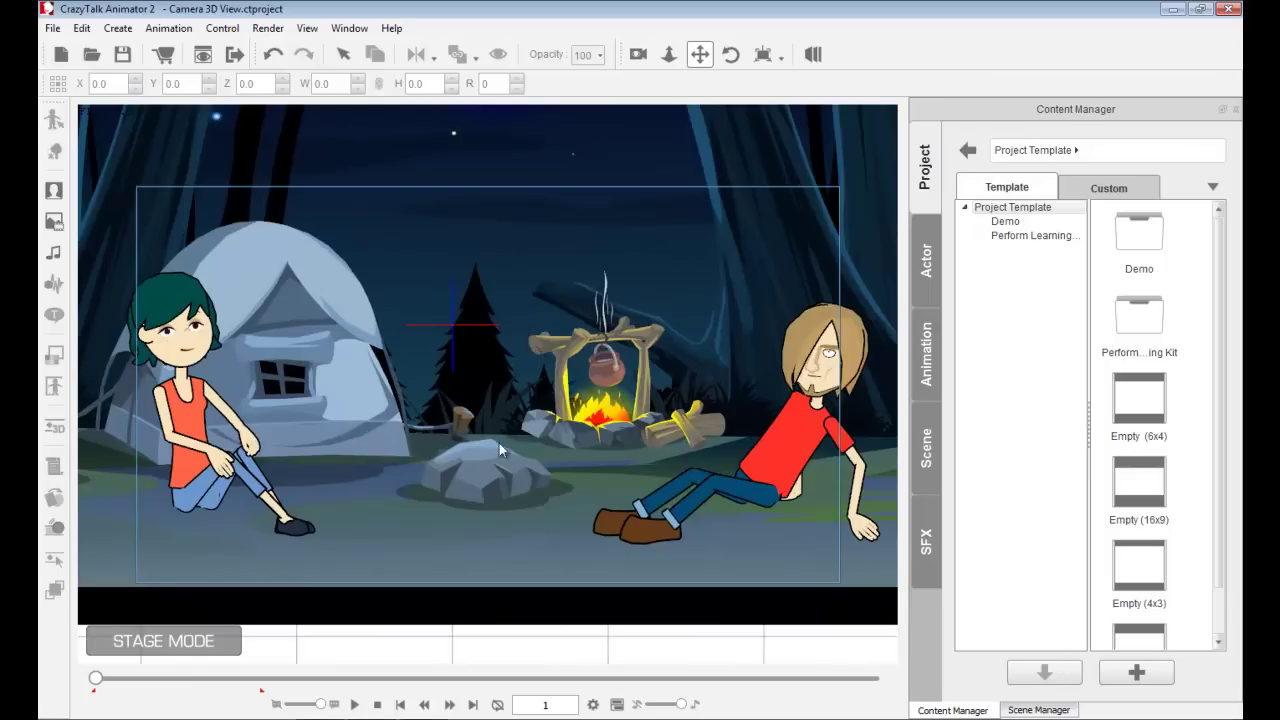
pyautogui.click(483, 456)
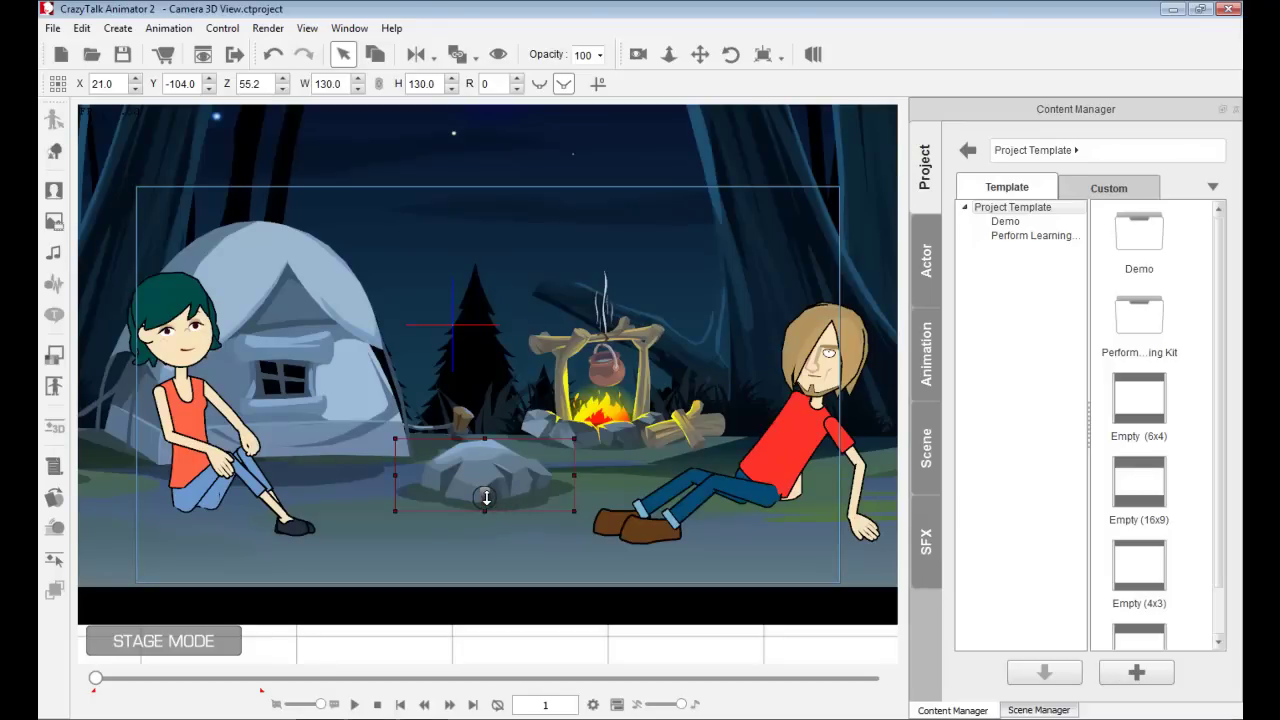
pyautogui.moveTo(486, 497); pyautogui.dragTo(508, 528)
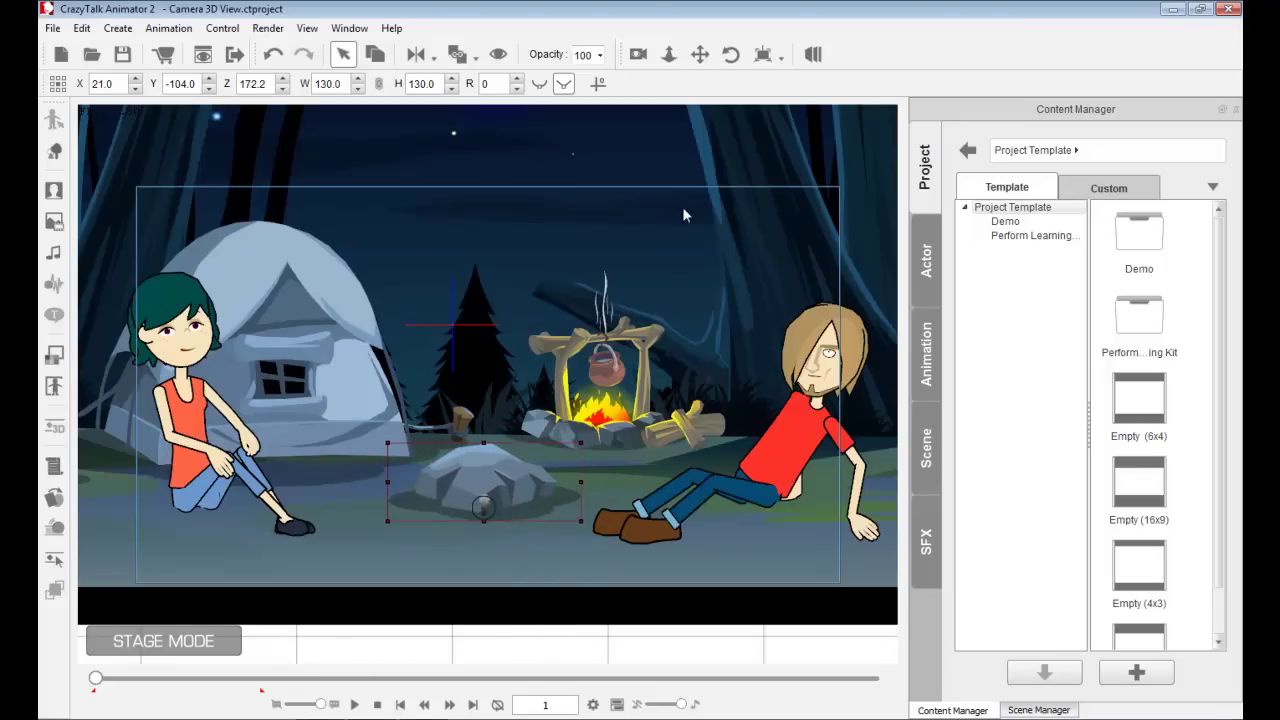
pyautogui.click(813, 54)
pyautogui.moveTo(716, 296); pyautogui.dragTo(663, 326)
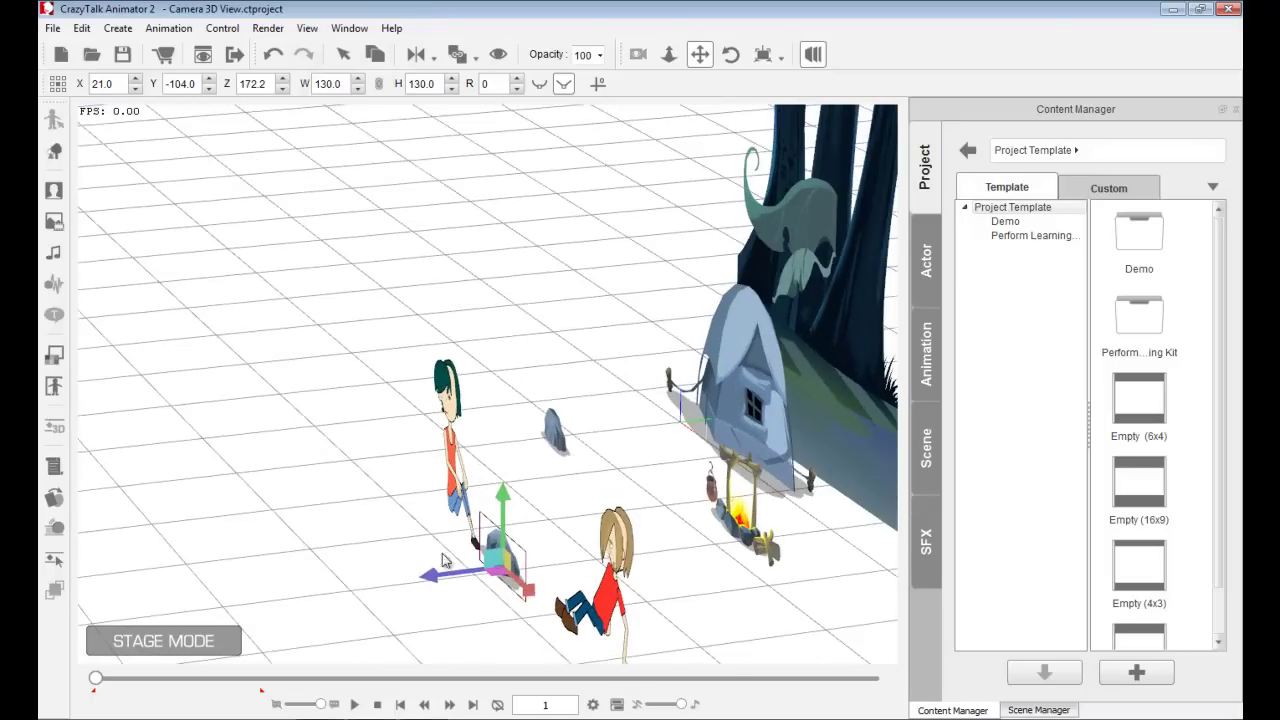
# - Move the rock between the characters at Z 69.6, orbit to a front angle, and deselect it
pyautogui.moveTo(446, 560); pyautogui.dragTo(604, 523)
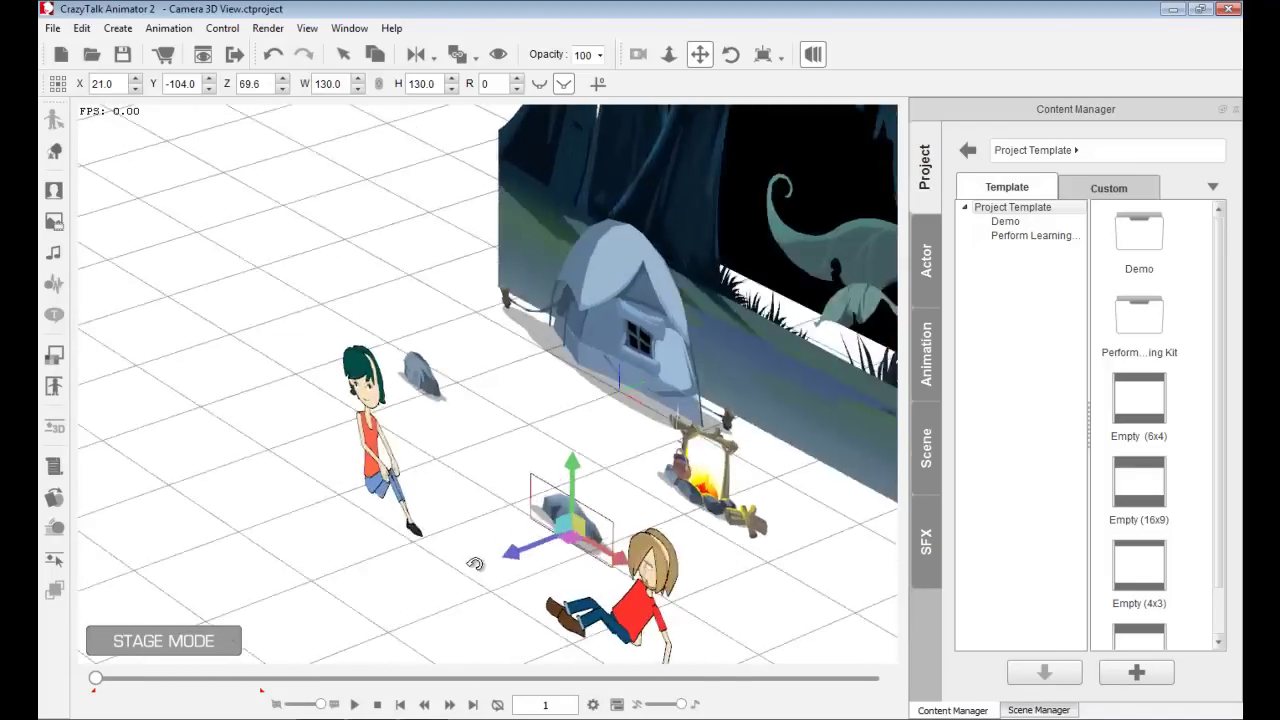
pyautogui.moveTo(442, 575); pyautogui.dragTo(685, 428)
pyautogui.click(626, 590)
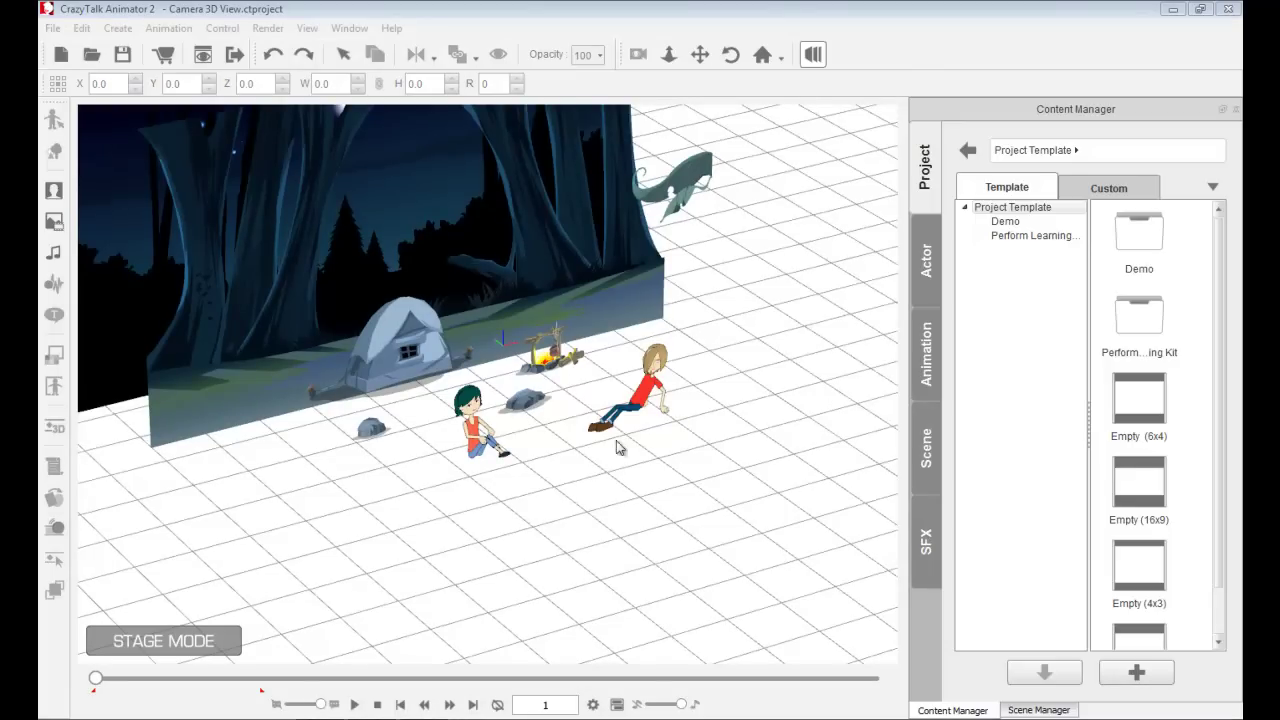
# - Drag the rock forward and back in depth, then set its Z value to 40
pyautogui.click(528, 400)
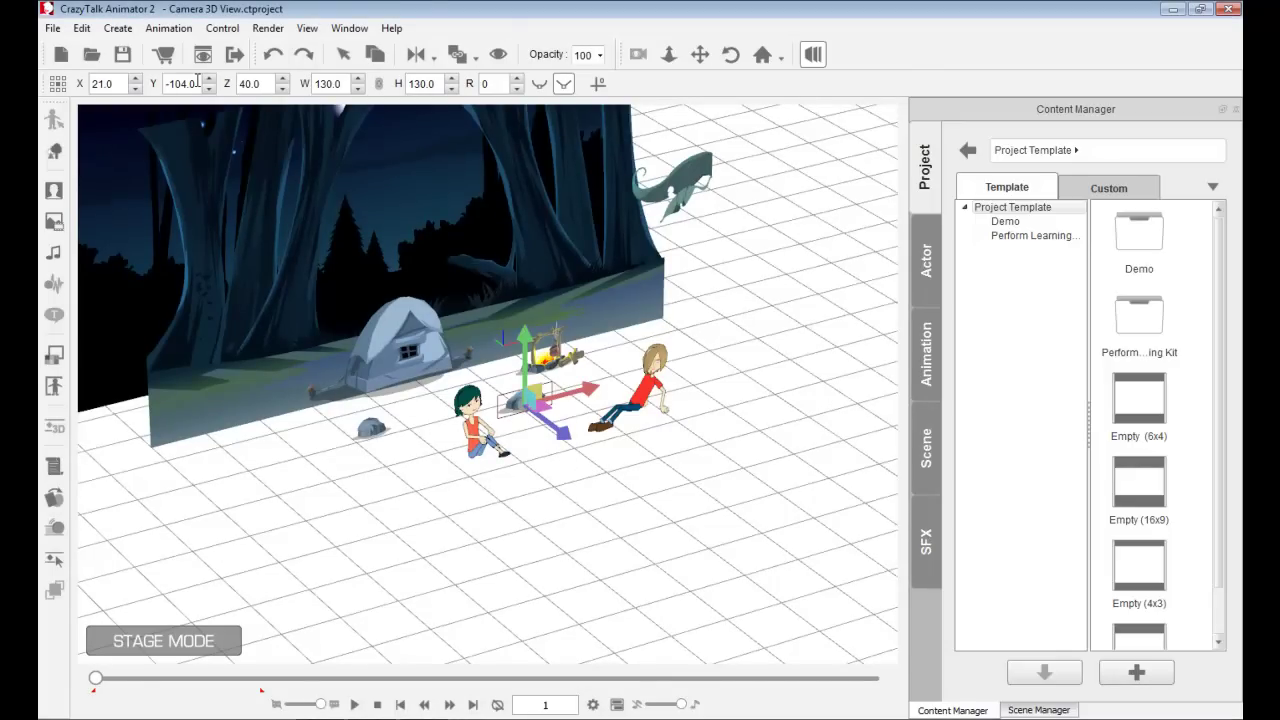
pyautogui.doubleClick(258, 85)
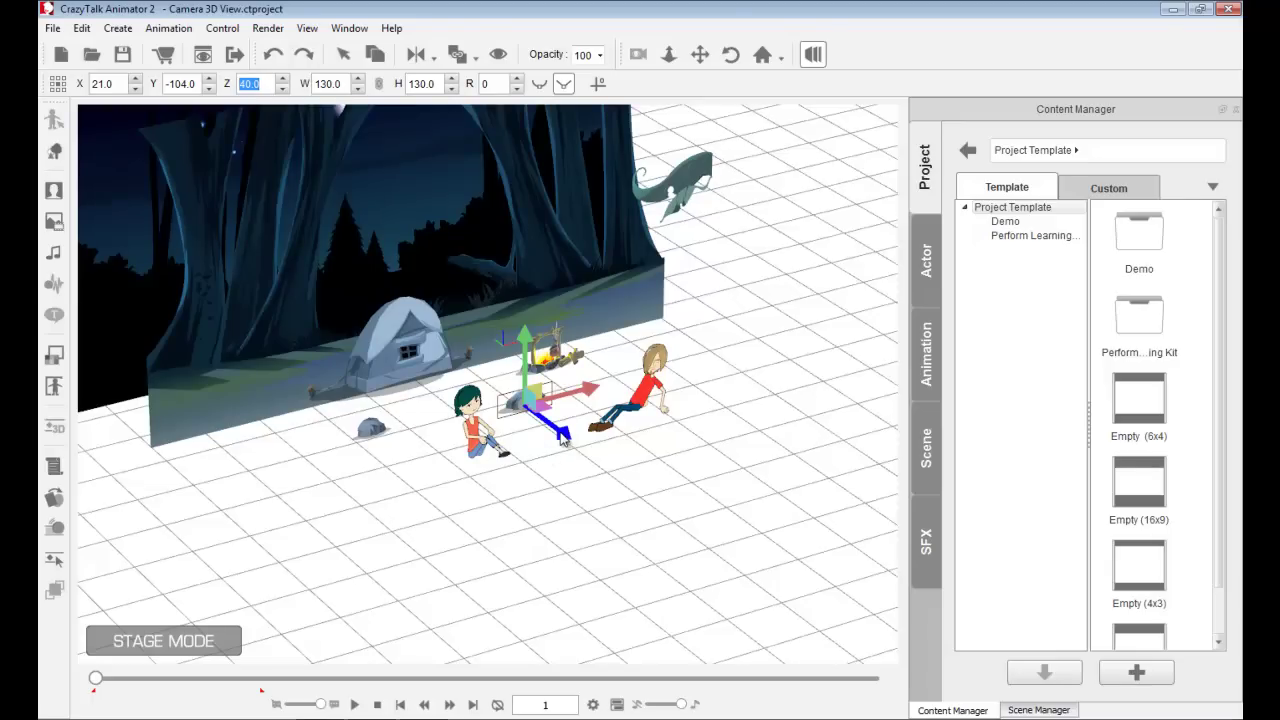
pyautogui.moveTo(563, 438); pyautogui.dragTo(625, 480)
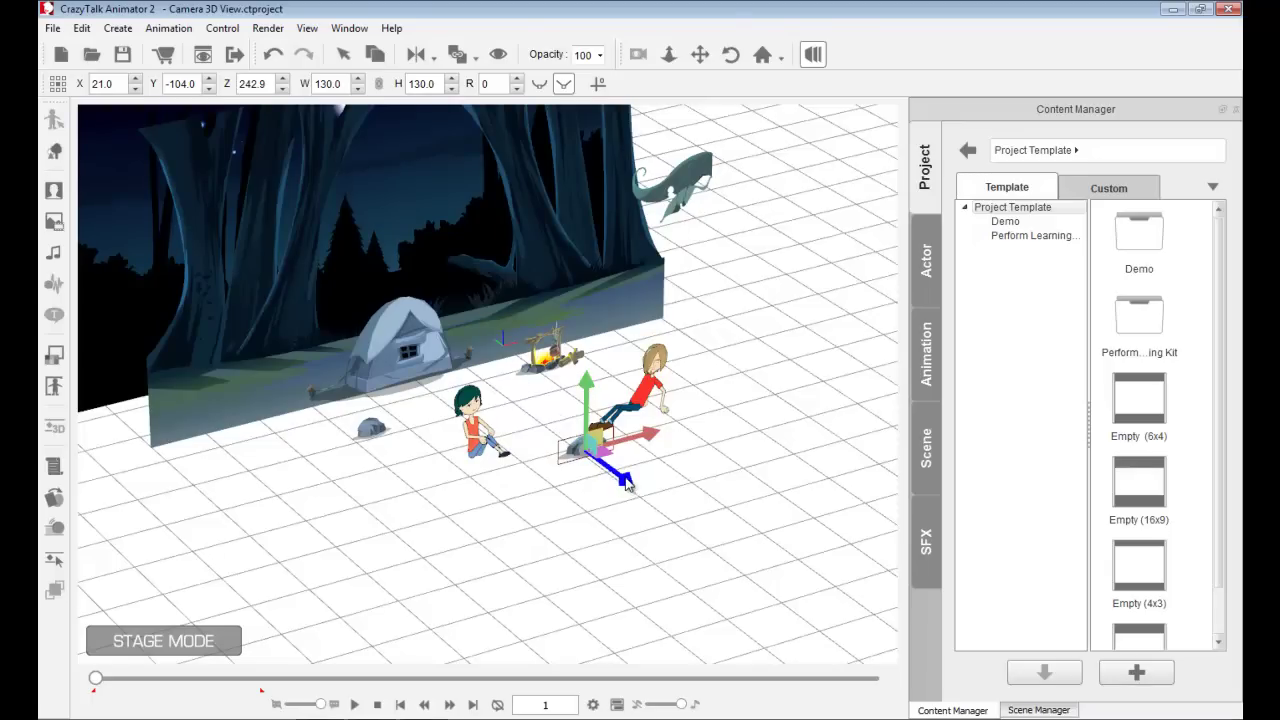
pyautogui.moveTo(626, 482); pyautogui.dragTo(578, 440)
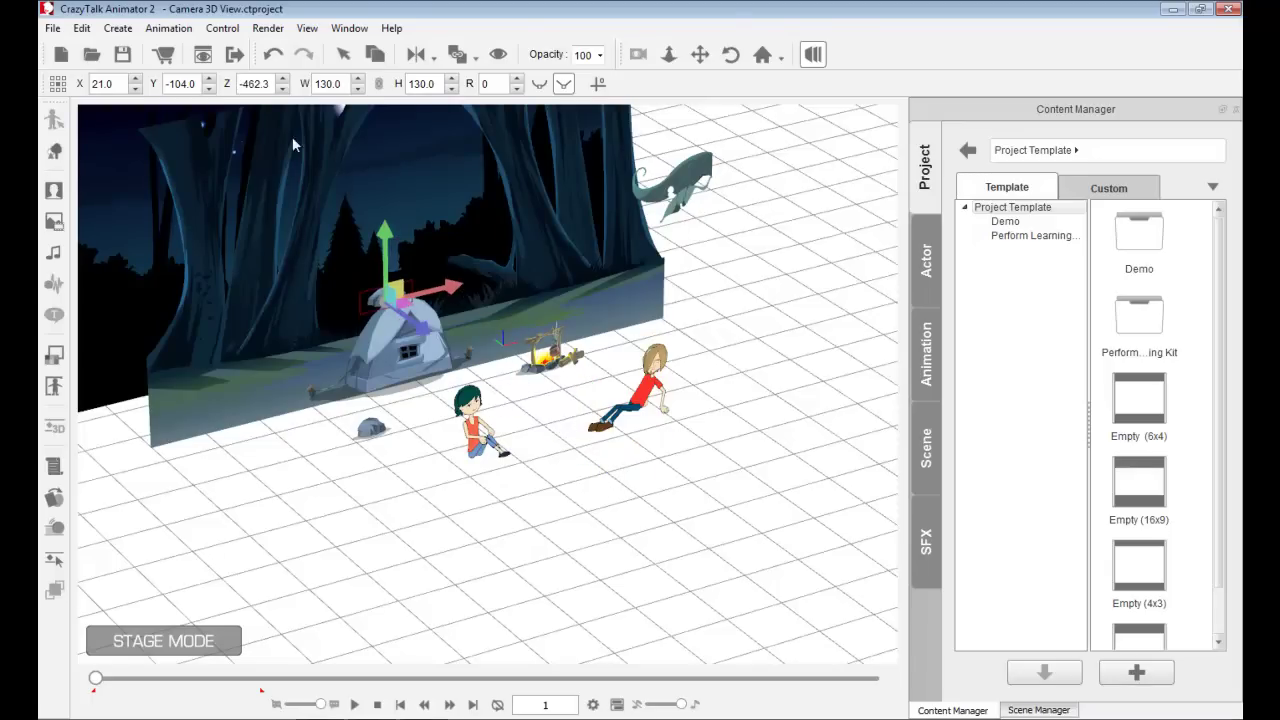
pyautogui.moveTo(271, 81); pyautogui.dragTo(222, 86)
pyautogui.write('40')
pyautogui.press('Return')
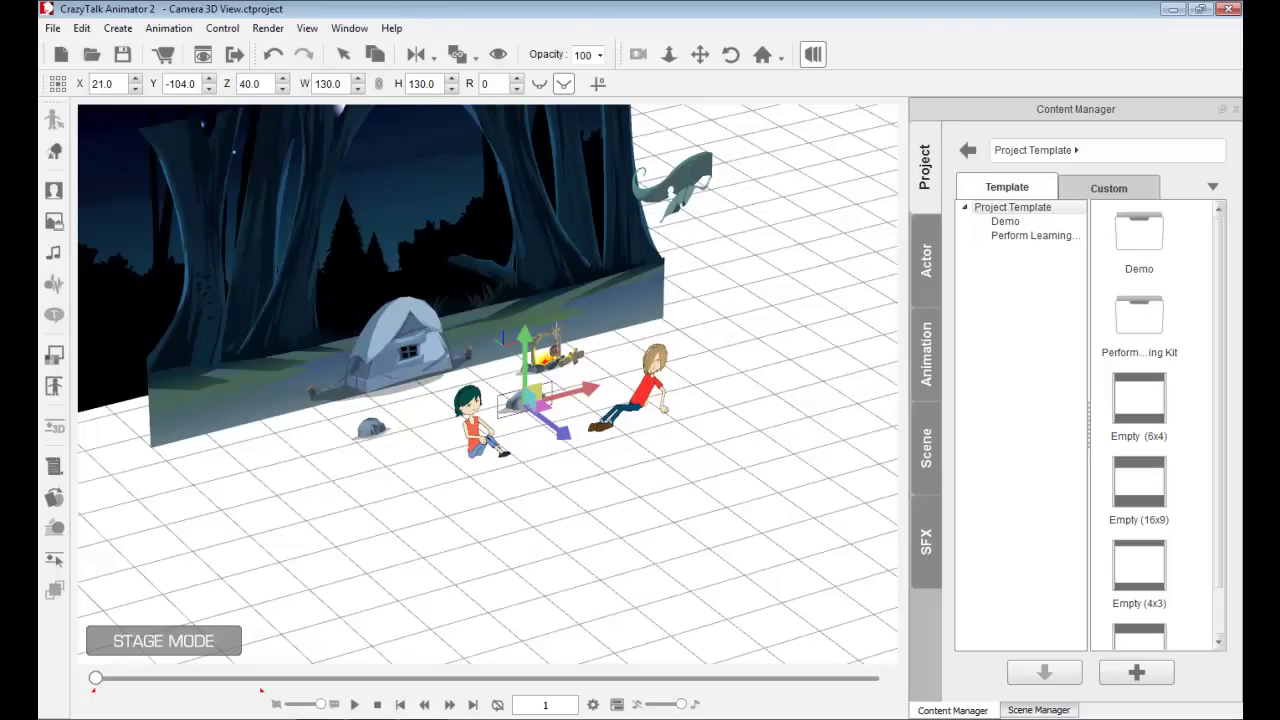
# - Play the scene in 3D from a high orbit, pause at frame 268, and return to camera view
pyautogui.click(558, 557)
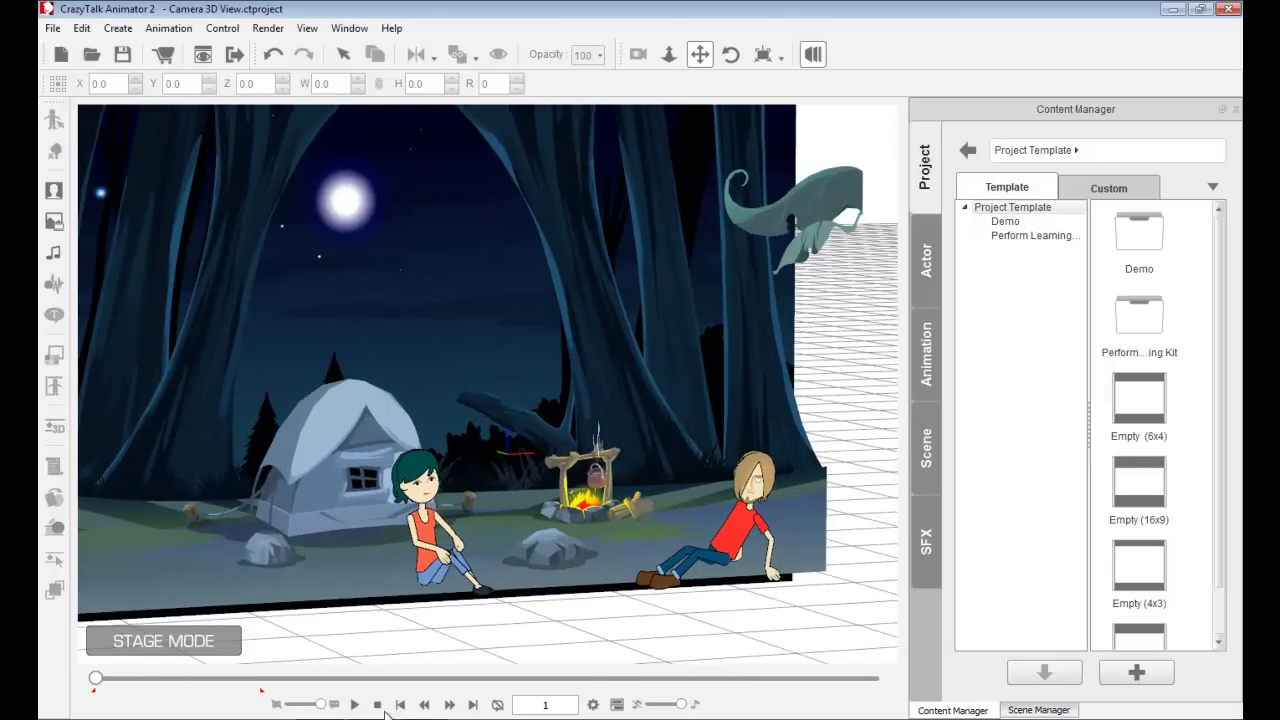
pyautogui.click(354, 704)
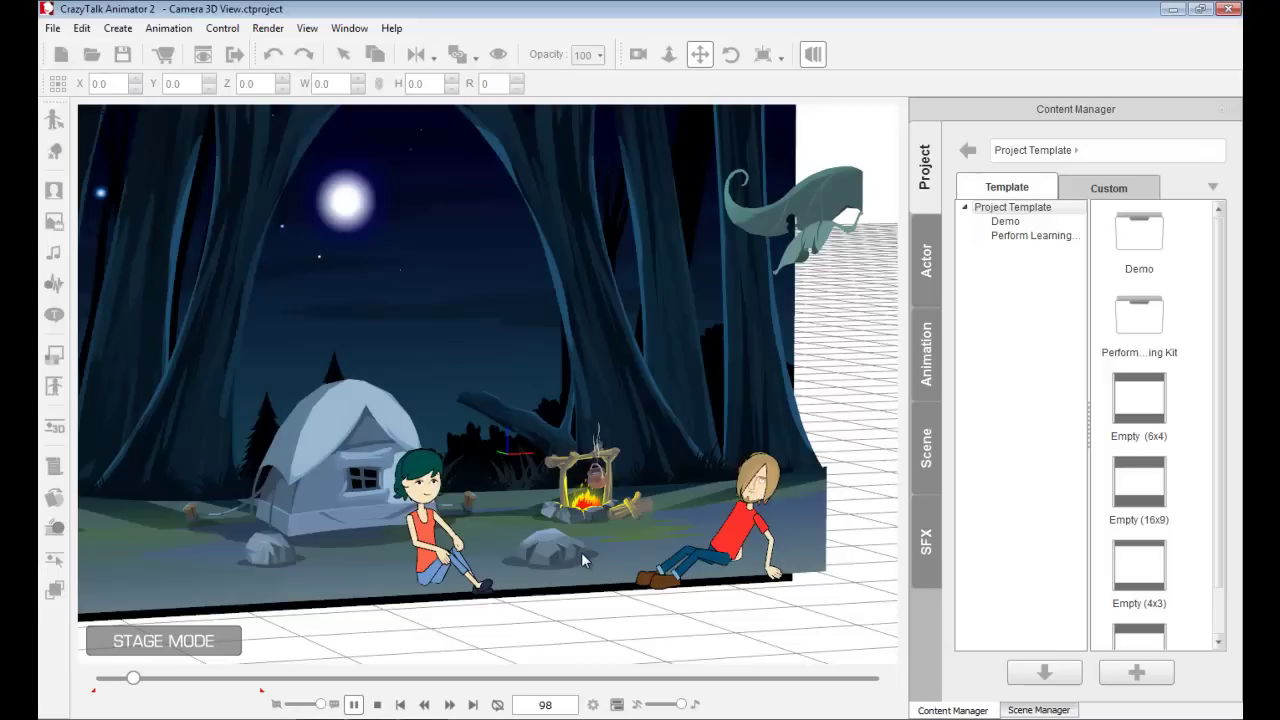
pyautogui.press('space')
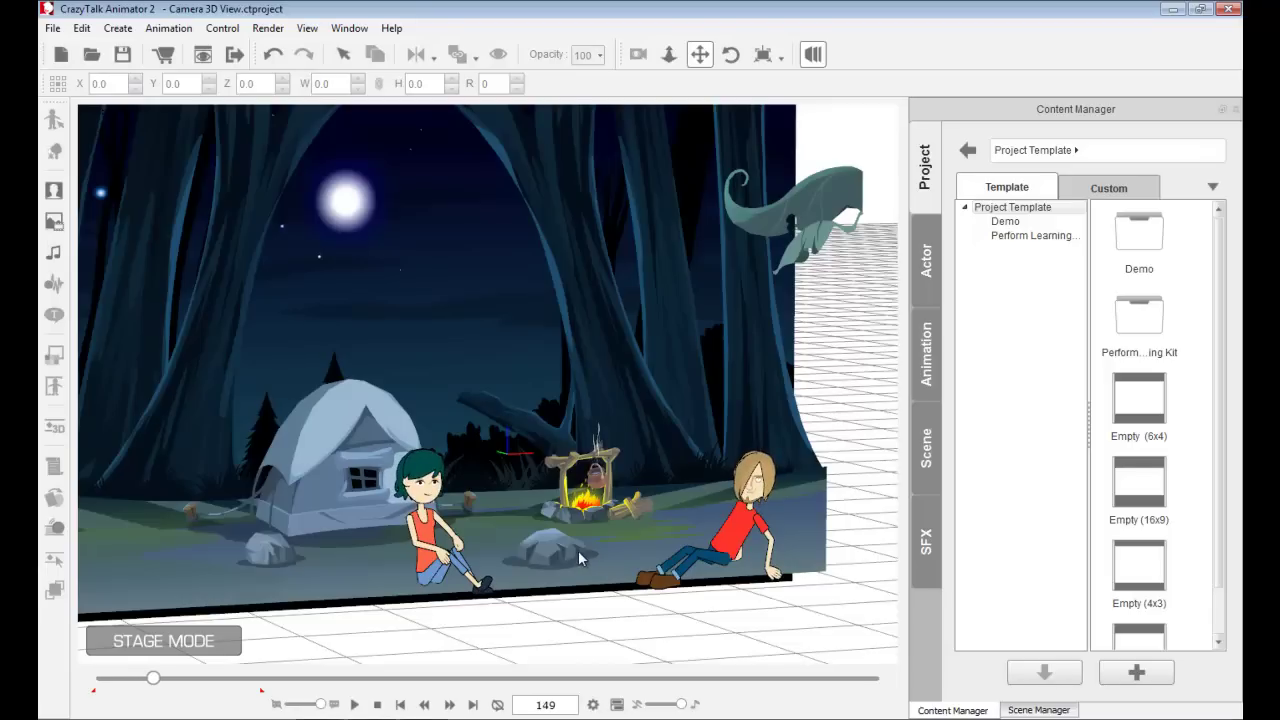
pyautogui.moveTo(578, 550); pyautogui.dragTo(596, 604)
pyautogui.press('space')
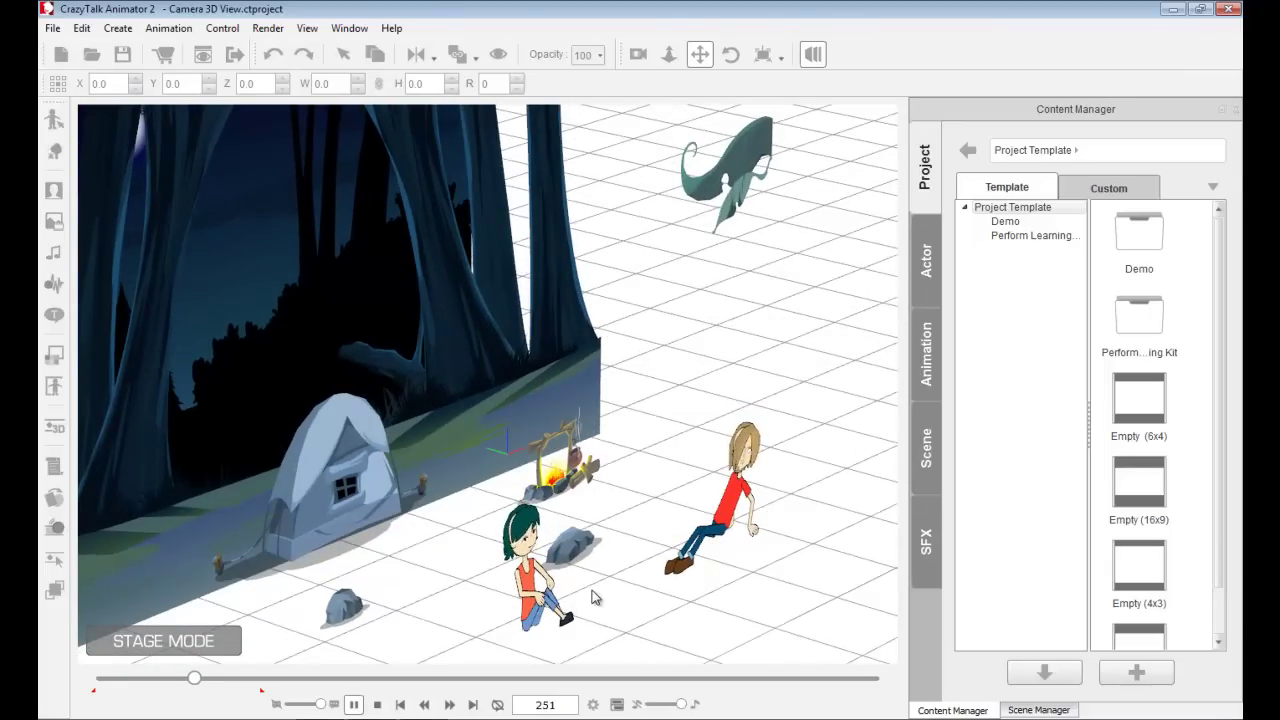
pyautogui.press('space')
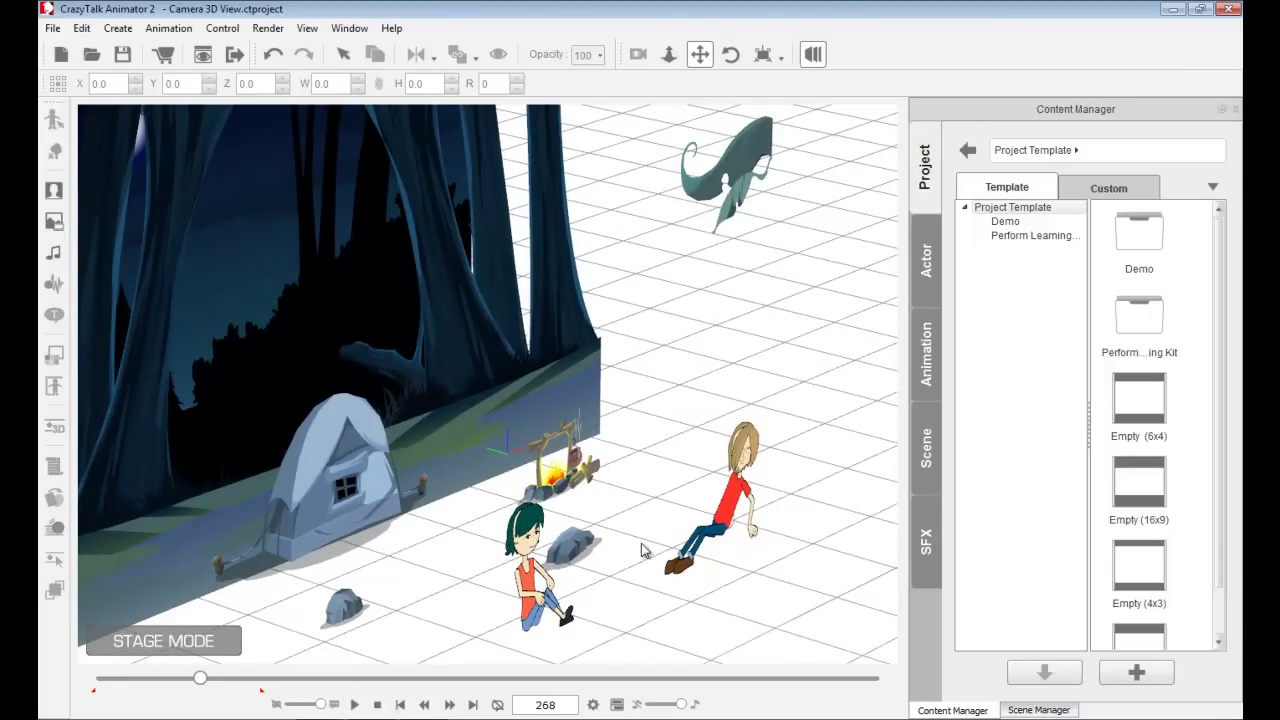
pyautogui.click(812, 57)
# - Open the Camera project from the Custom templates, discarding the current project unsaved
pyautogui.click(1108, 188)
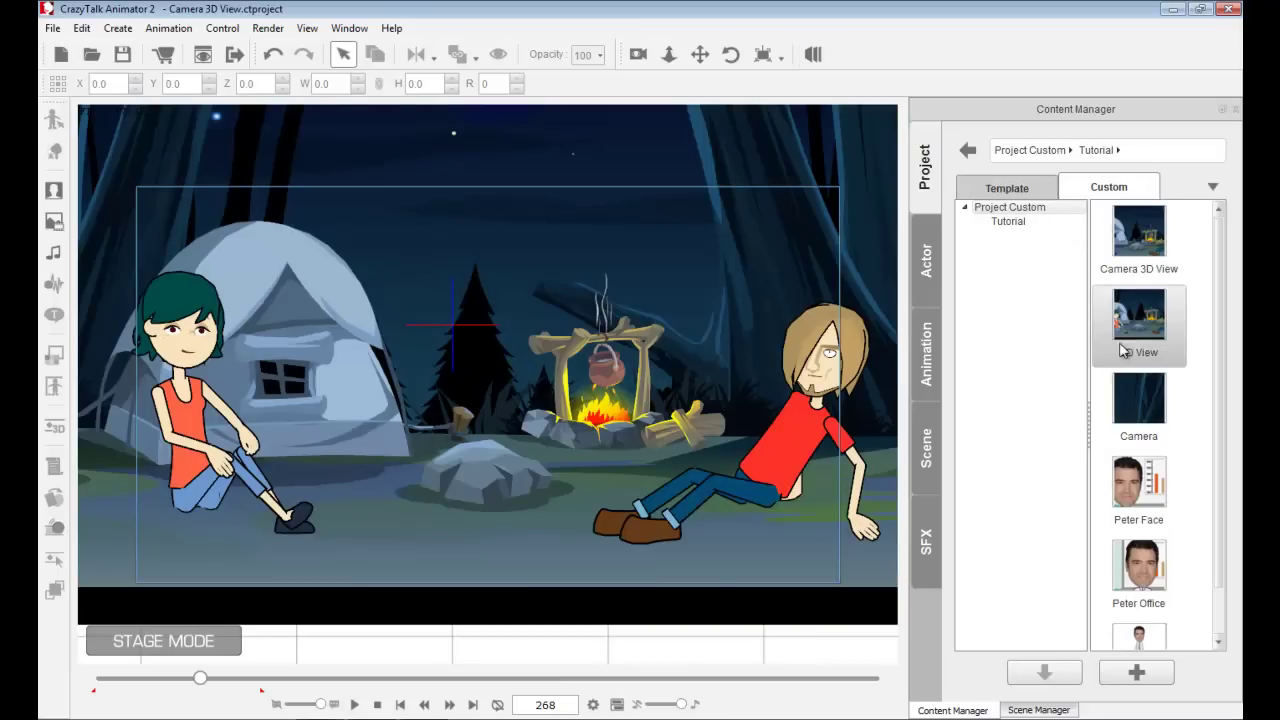
pyautogui.doubleClick(1140, 405)
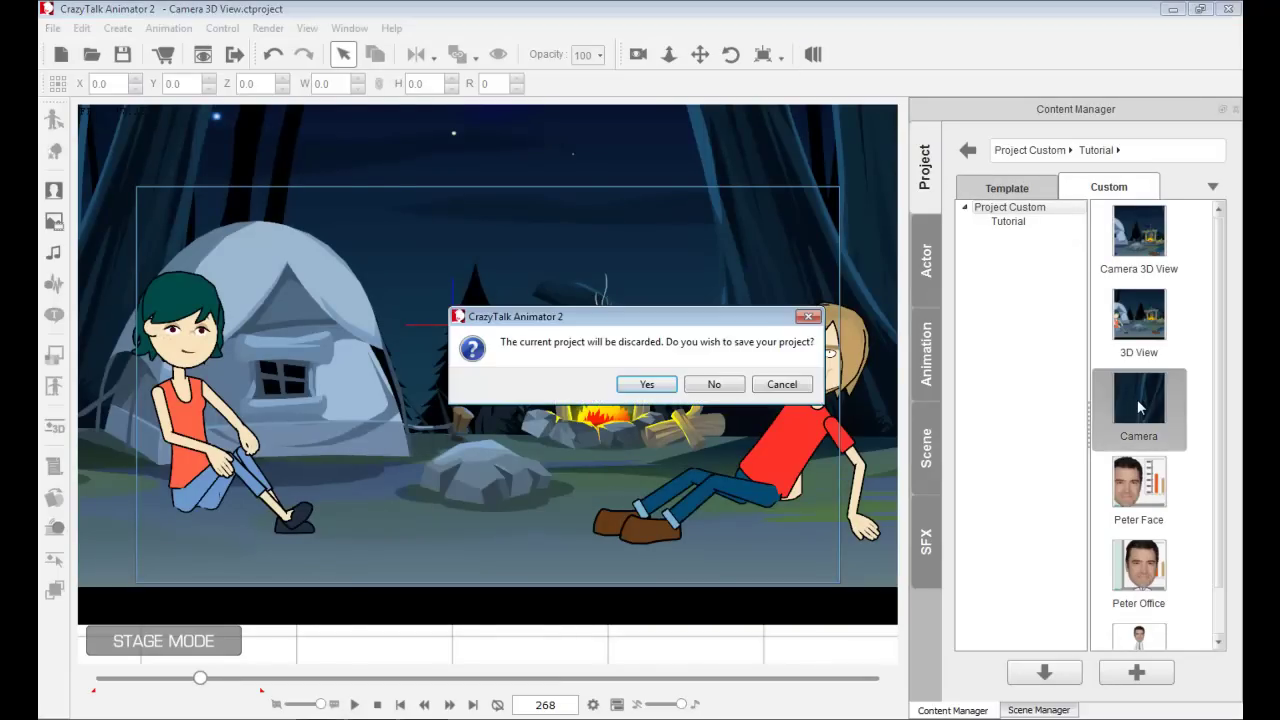
pyautogui.click(714, 385)
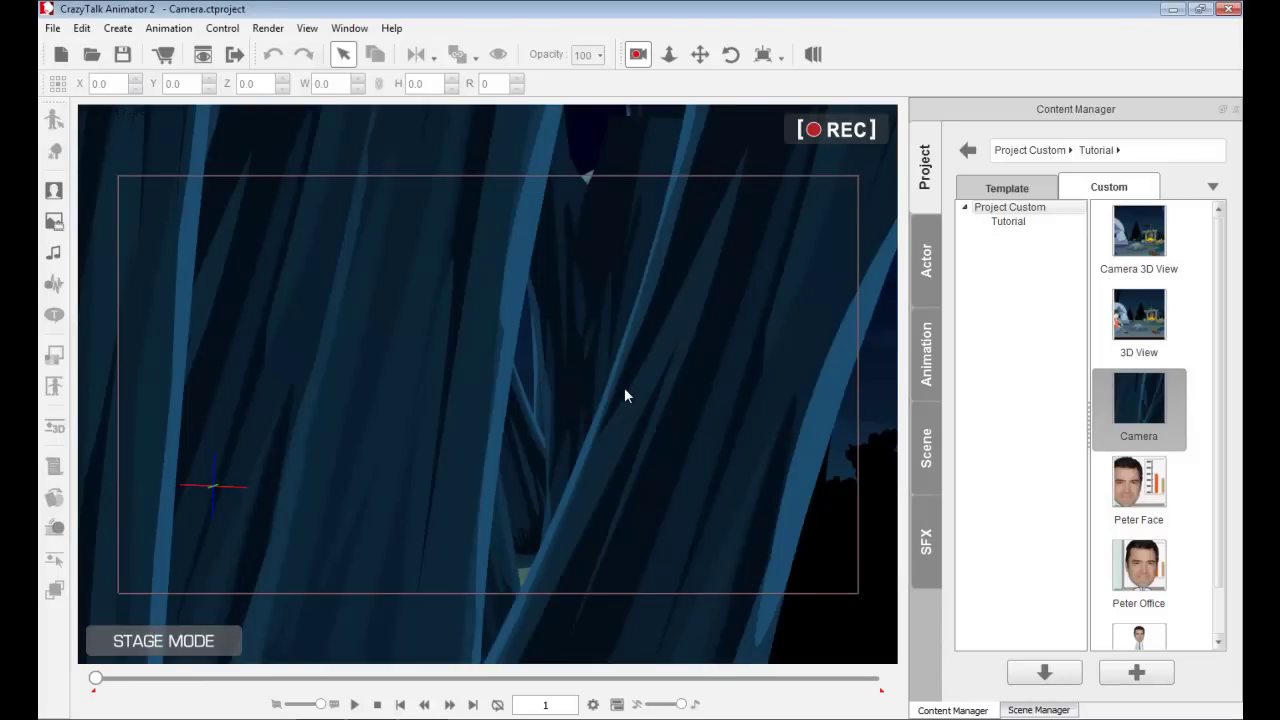
# - Play the recorded camera animation twice, stopping back at frame 1
pyautogui.click(354, 705)
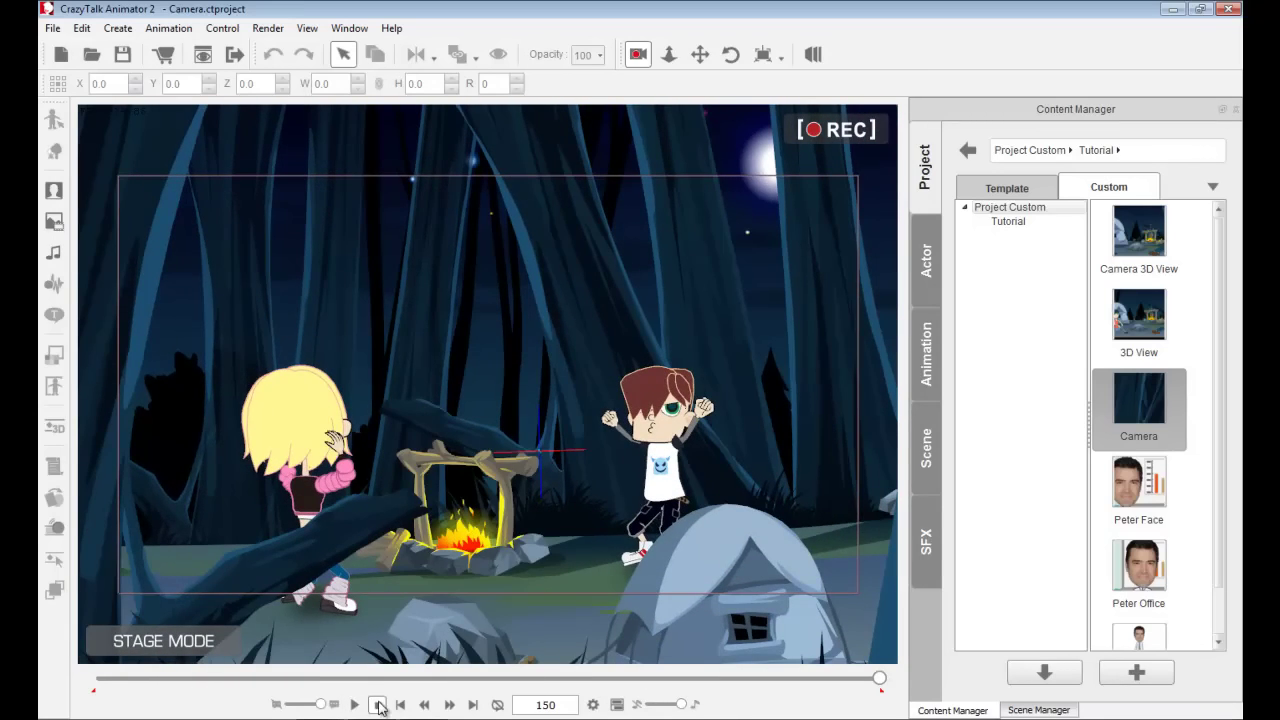
pyautogui.click(377, 705)
pyautogui.click(354, 705)
pyautogui.click(377, 705)
# - Review the camera move in an orbited 3D view with looping playback, then open Camera 3D View
pyautogui.click(814, 55)
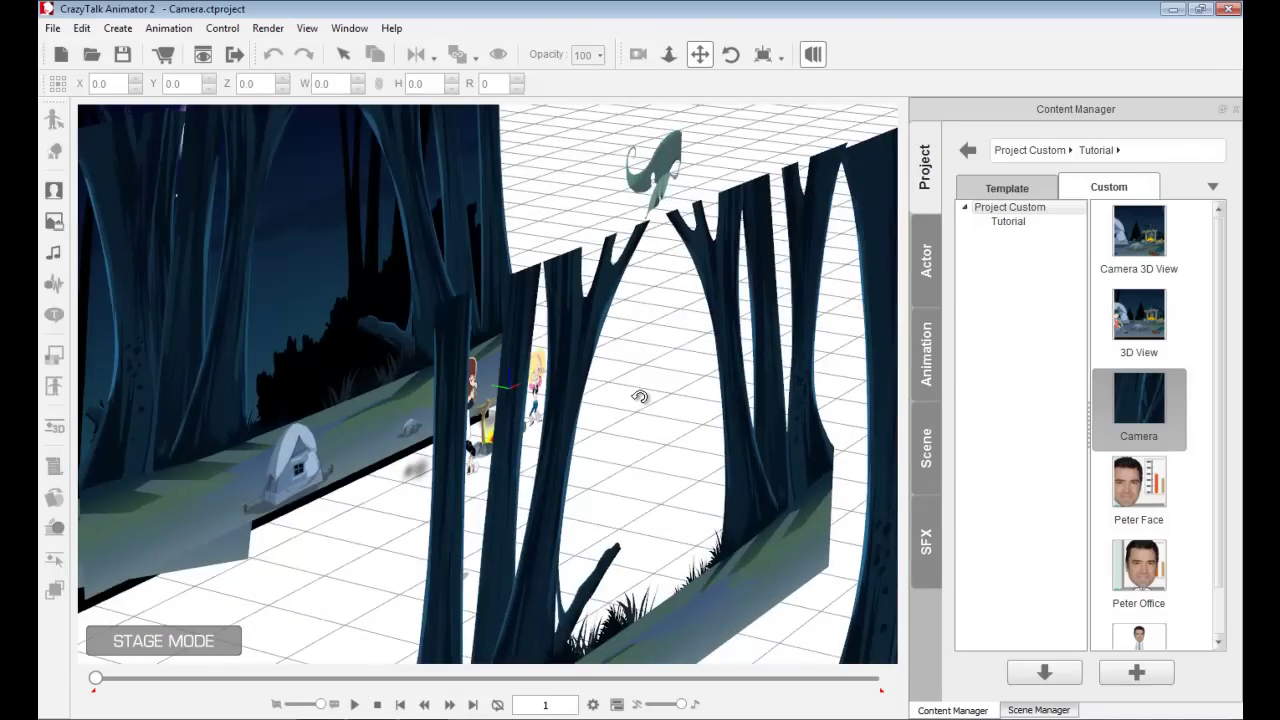
pyautogui.moveTo(630, 406); pyautogui.dragTo(578, 442)
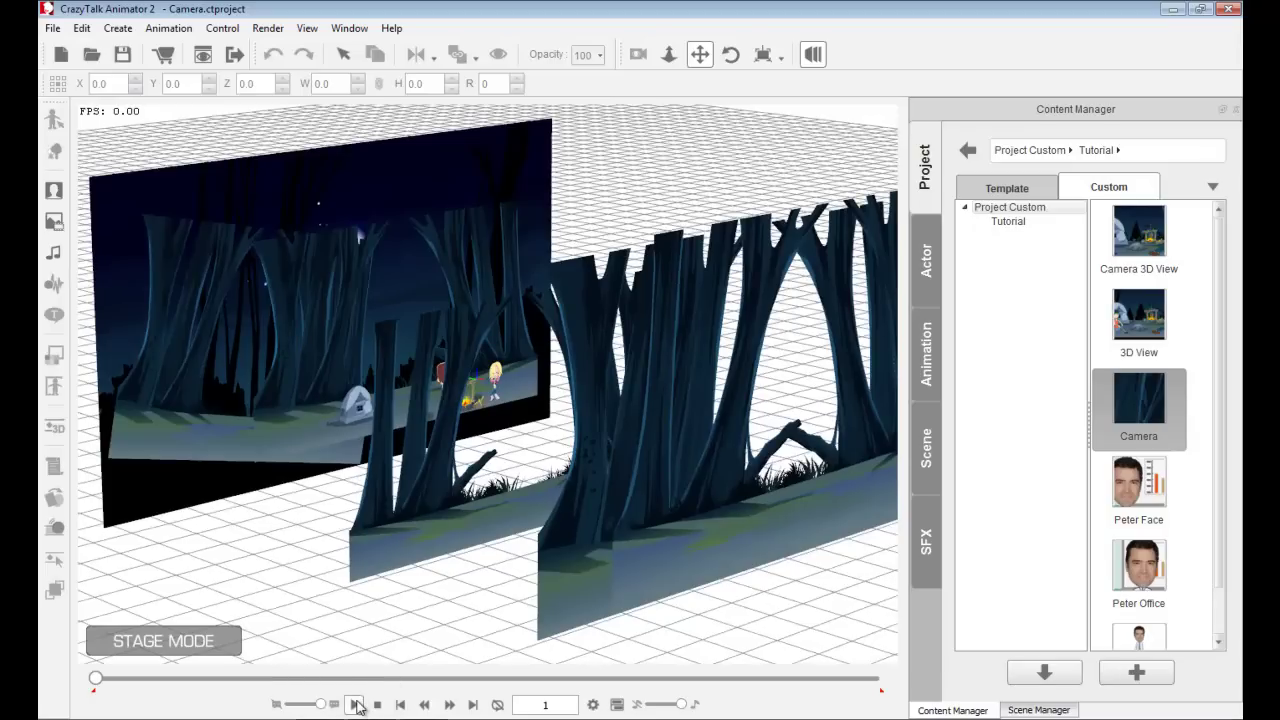
pyautogui.click(356, 705)
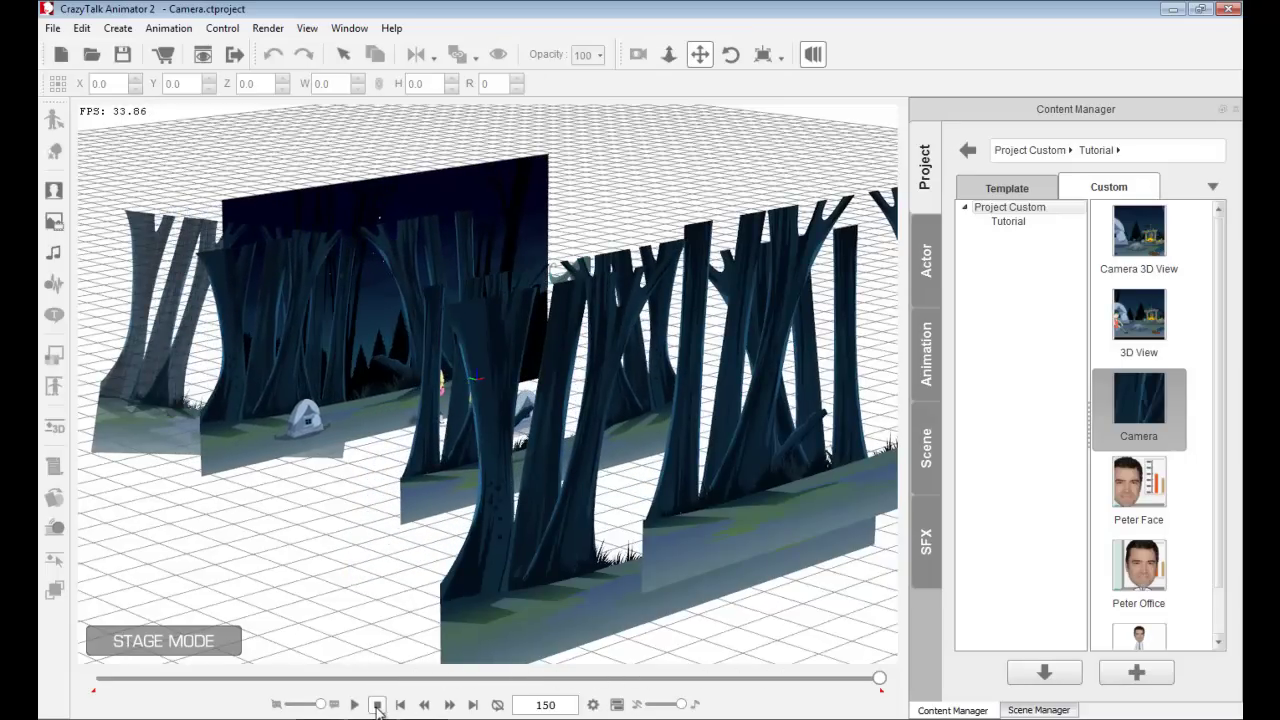
pyautogui.click(497, 705)
pyautogui.click(354, 705)
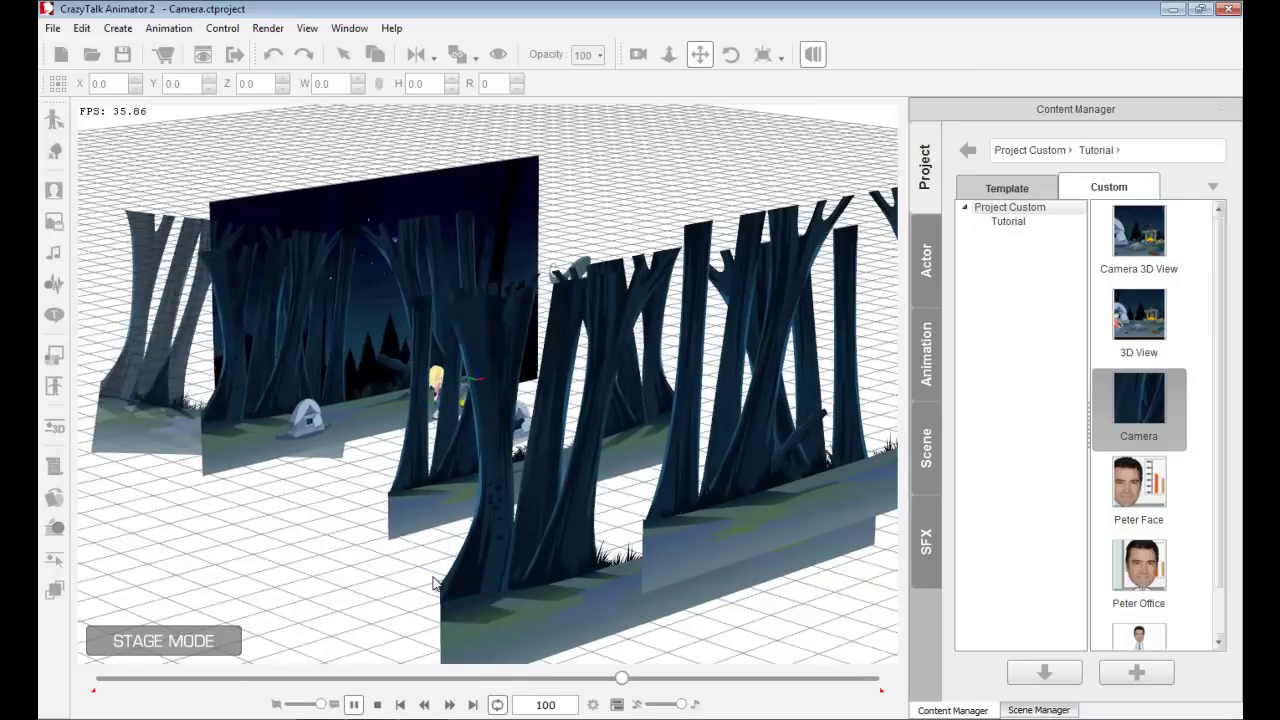
pyautogui.press('space')
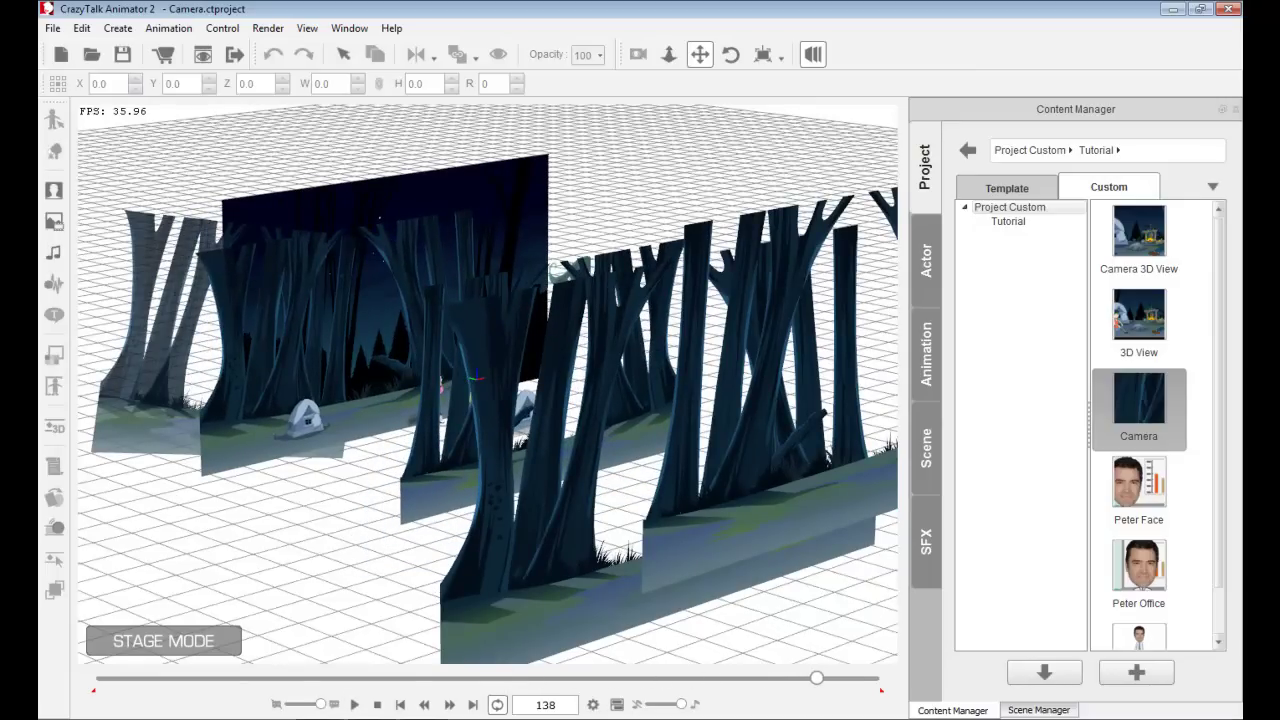
pyautogui.doubleClick(1139, 235)
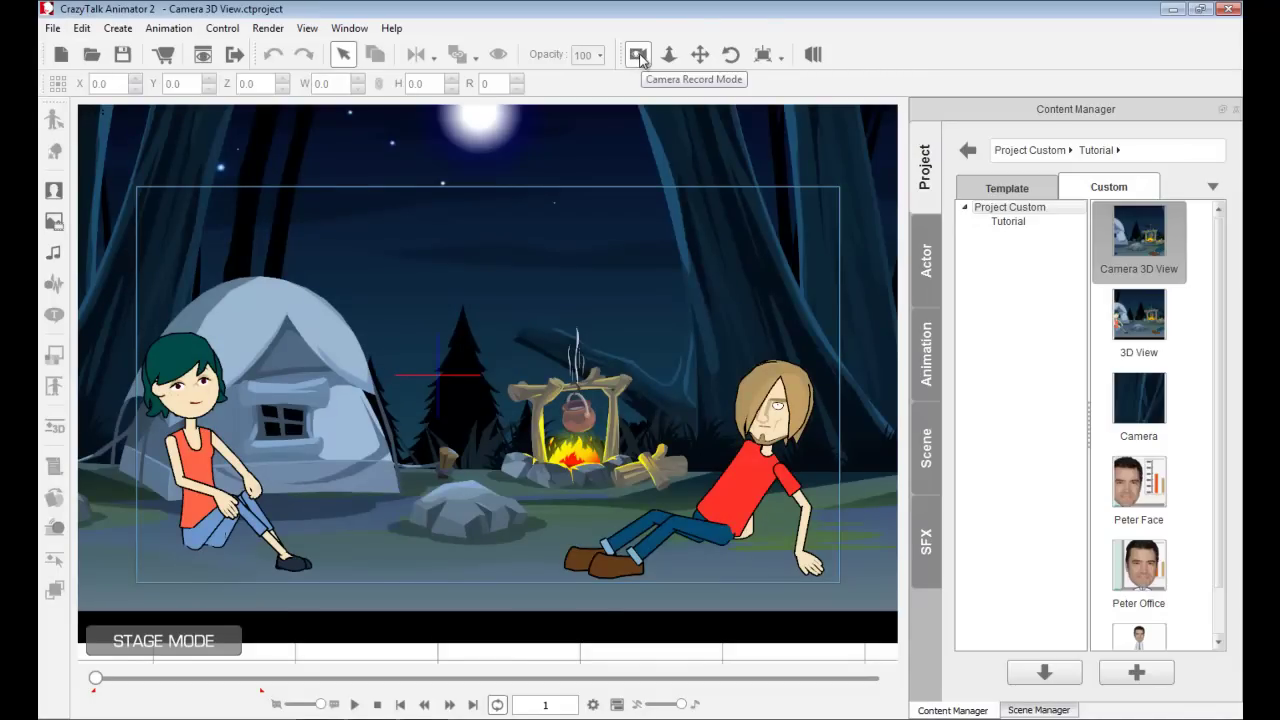
# - Float the Timeline over the stage with its Camera track shown, and enable Camera Record Mode
pyautogui.click(618, 705)
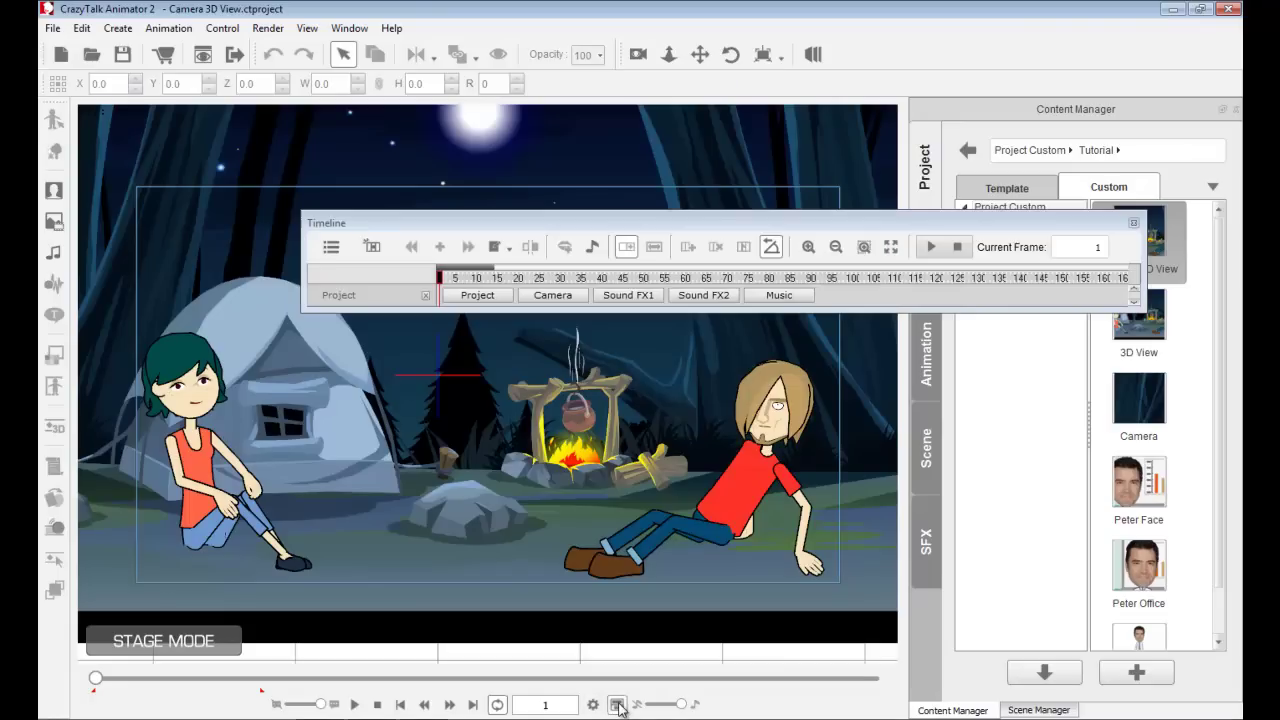
pyautogui.moveTo(605, 216); pyautogui.dragTo(435, 15)
pyautogui.click(384, 133)
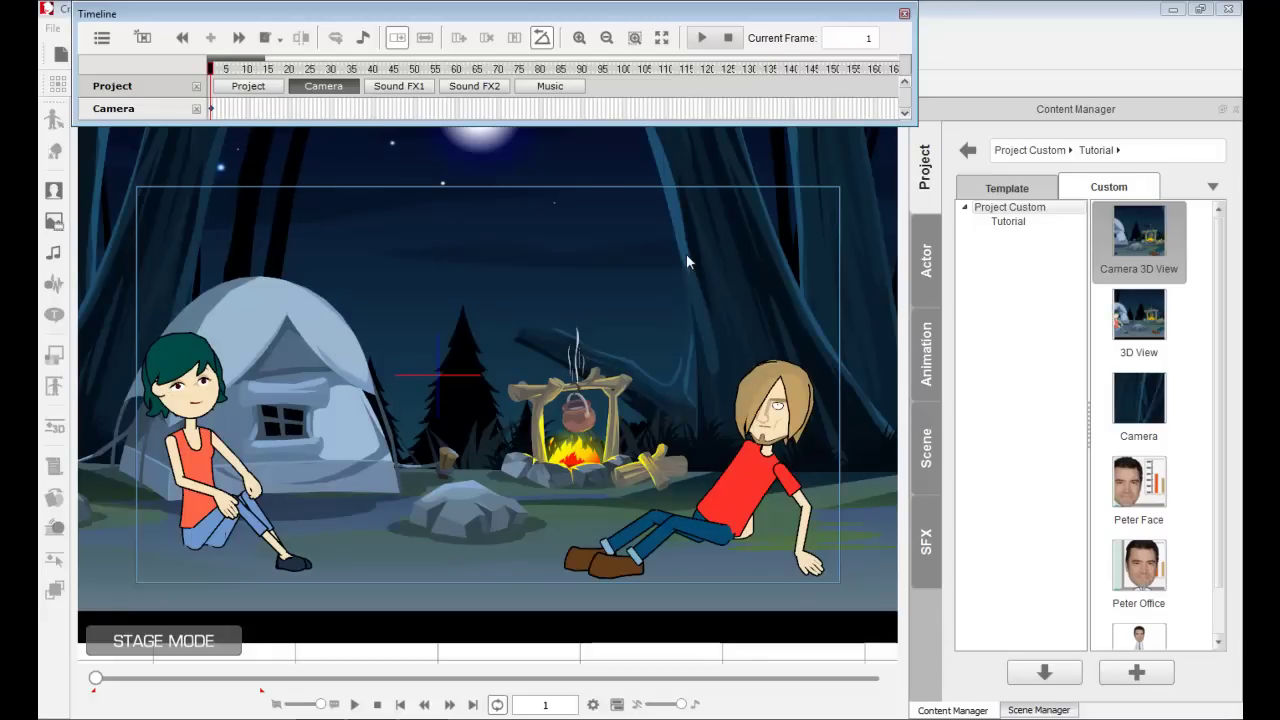
pyautogui.moveTo(783, 10); pyautogui.dragTo(882, 194)
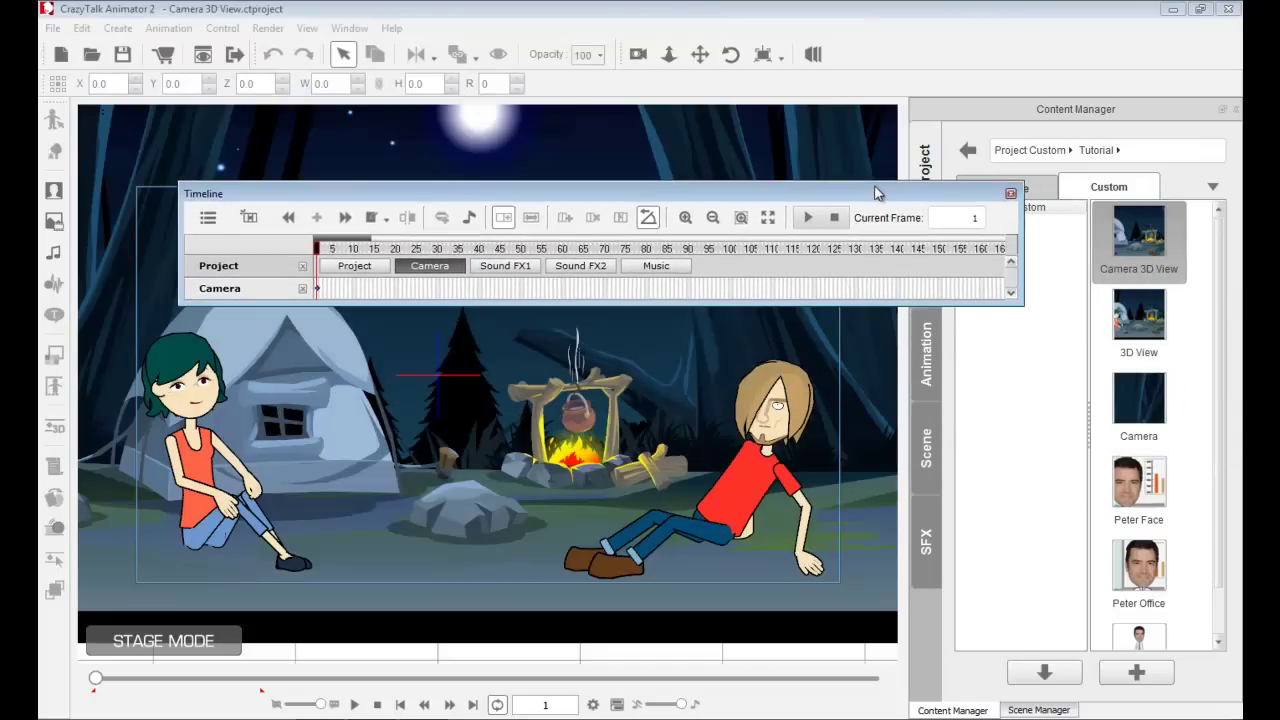
pyautogui.click(640, 56)
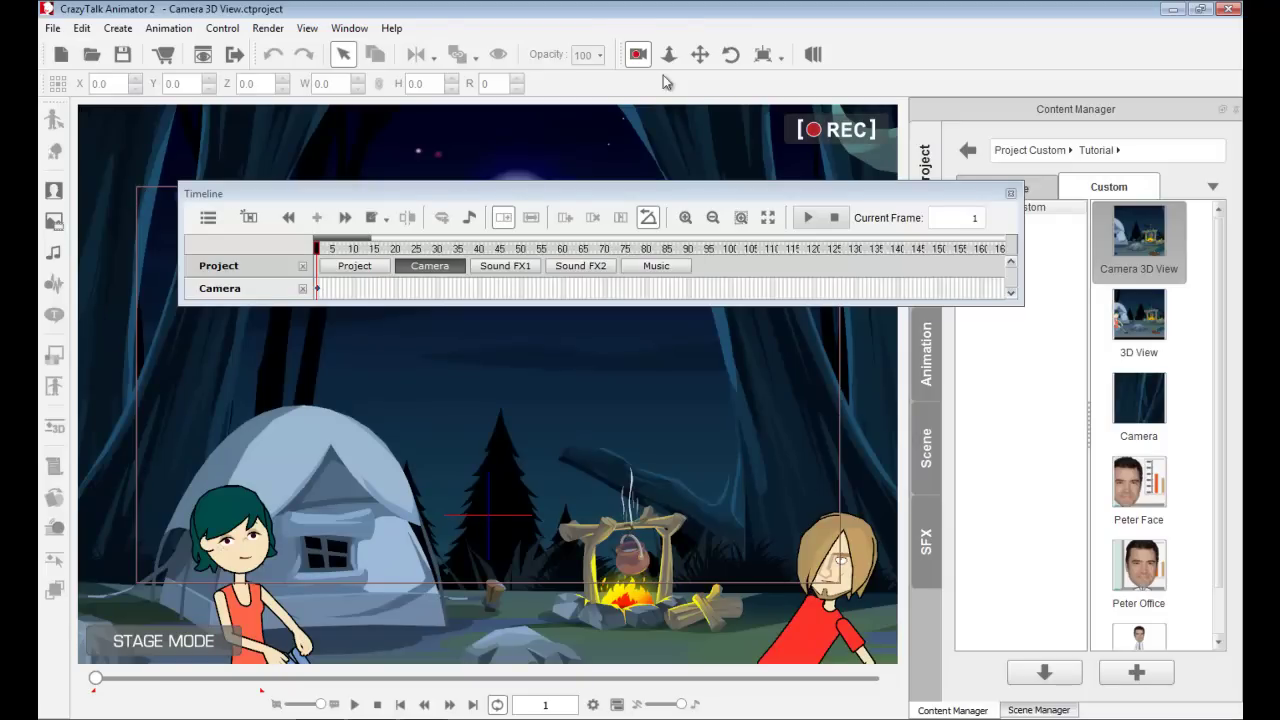
# - Reset the camera and frame a close-up of the moon at frame 1
pyautogui.moveTo(709, 194); pyautogui.dragTo(798, 295)
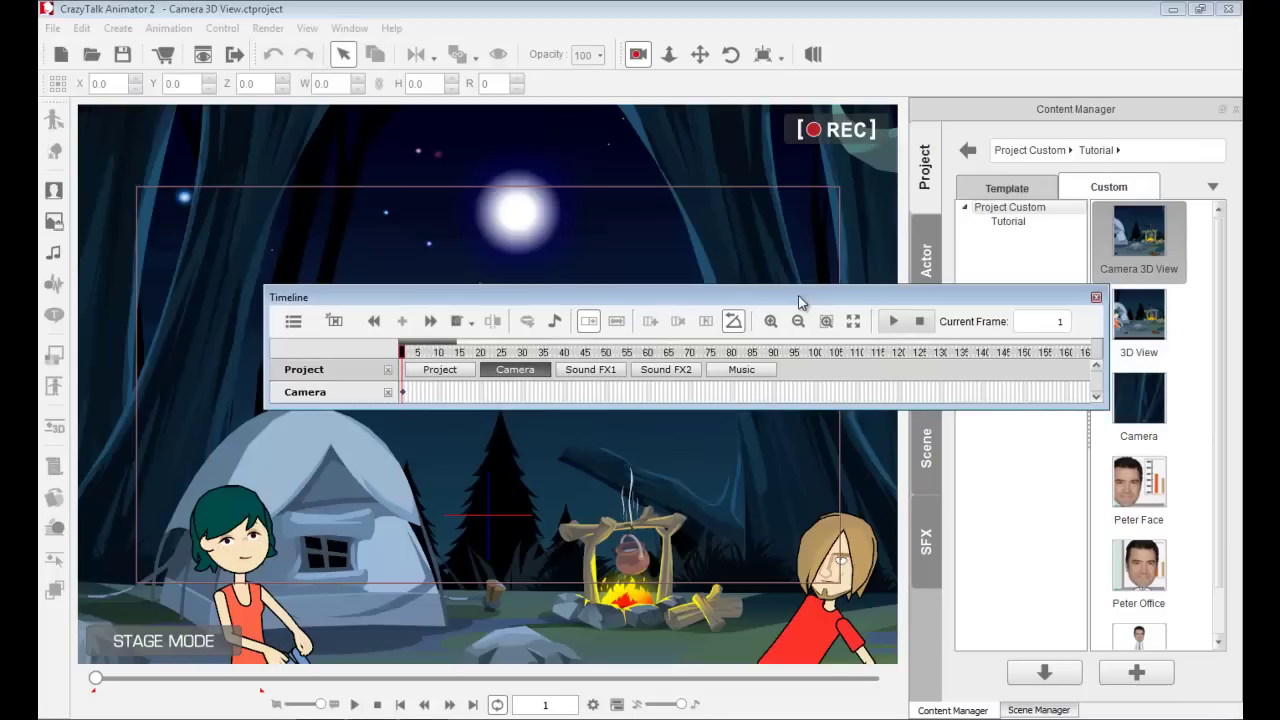
pyautogui.click(785, 58)
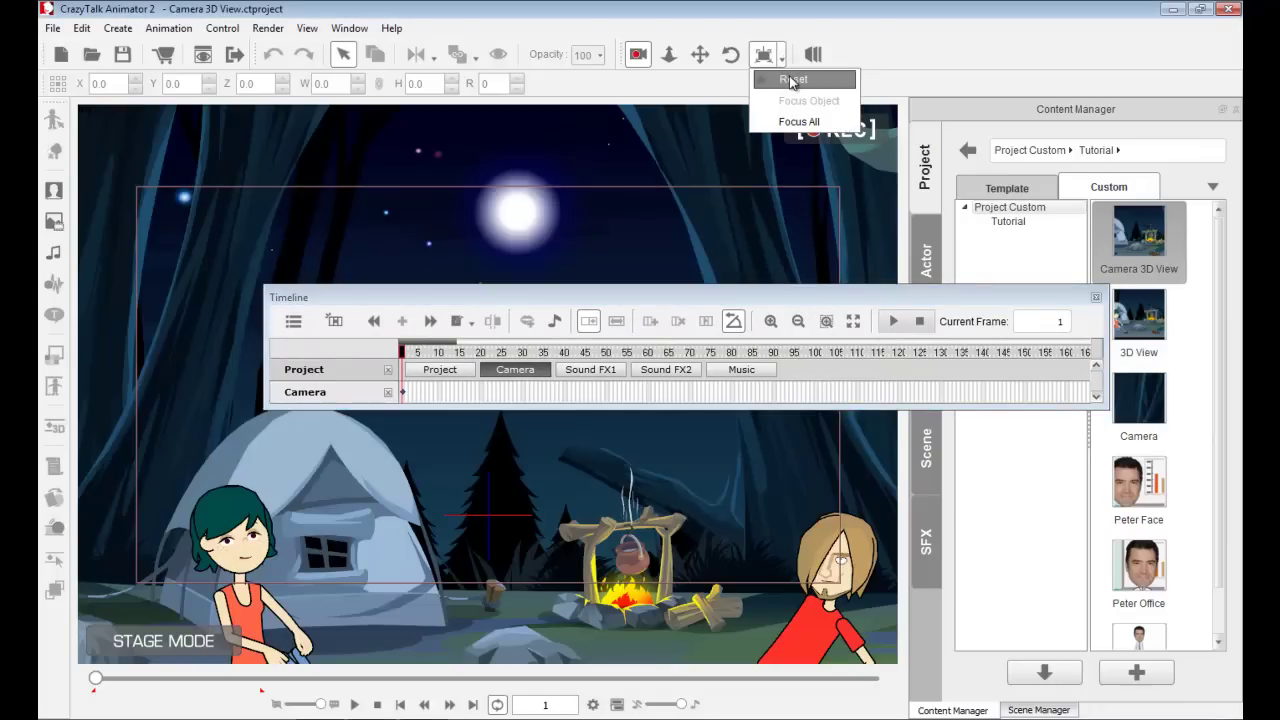
pyautogui.click(789, 79)
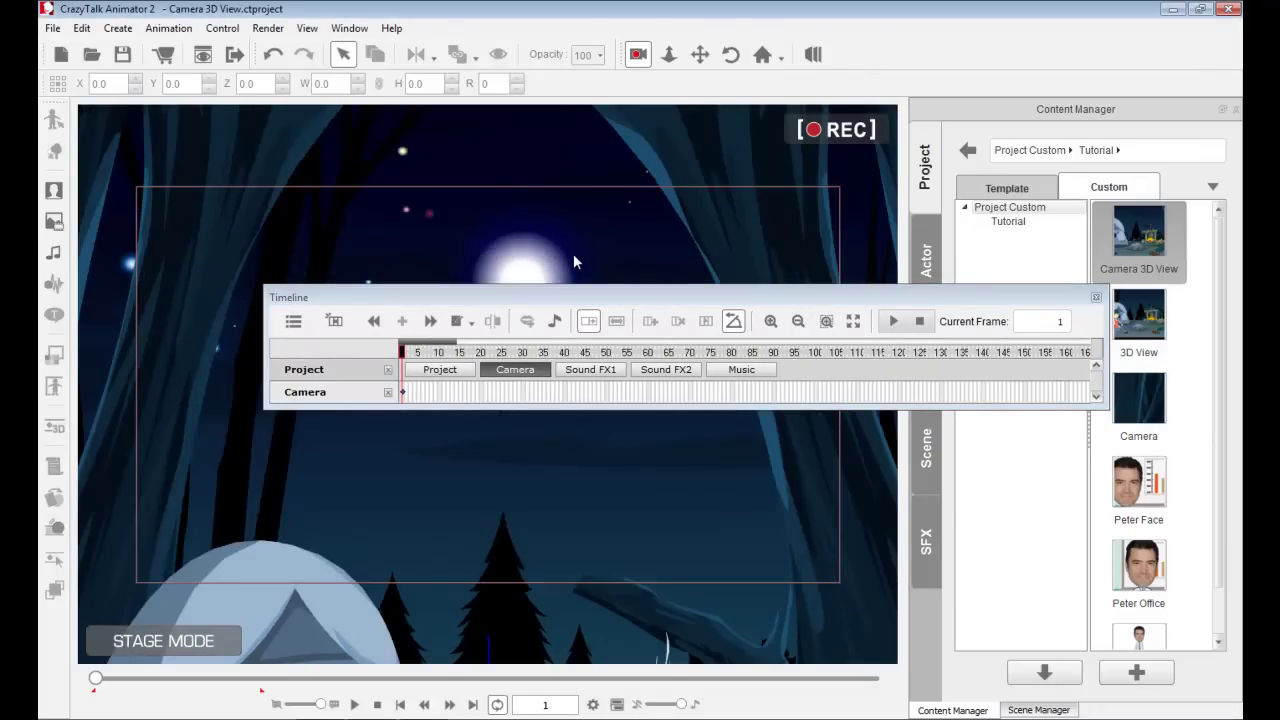
pyautogui.scroll(3, 573, 253)
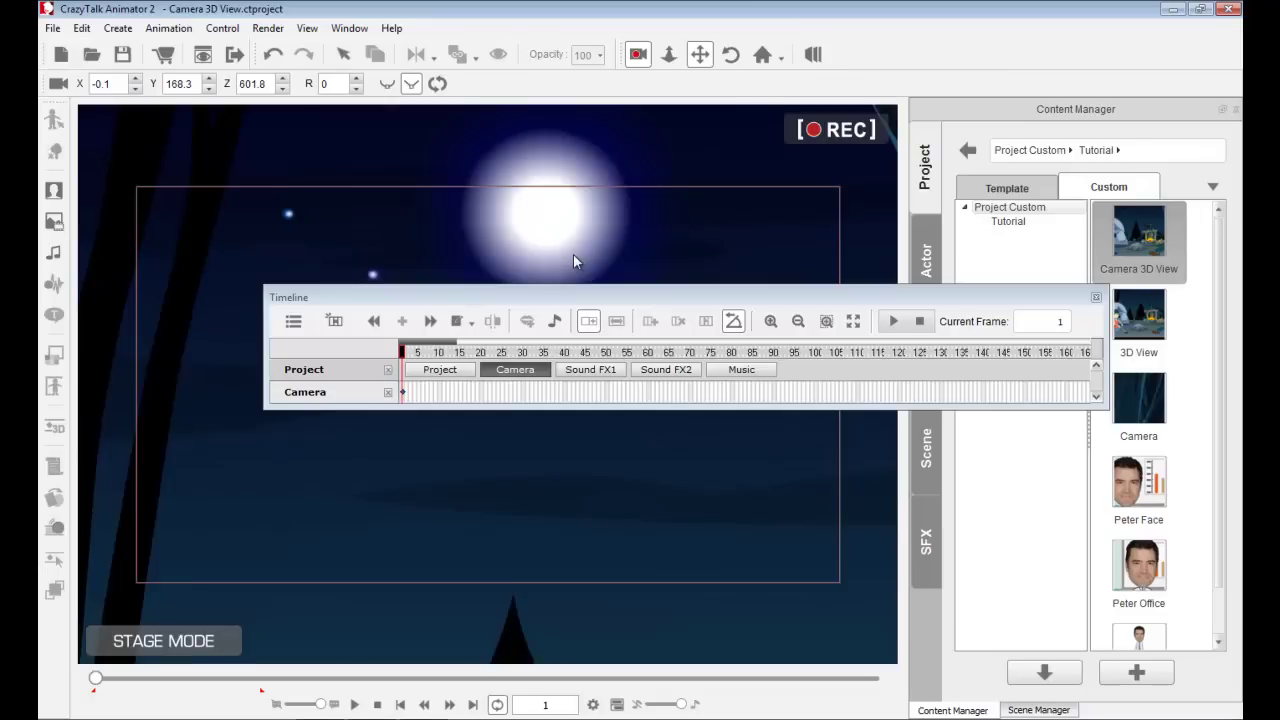
pyautogui.scroll(-2, 573, 256)
pyautogui.moveTo(597, 242); pyautogui.dragTo(455, 460)
pyautogui.moveTo(653, 299); pyautogui.dragTo(538, 54)
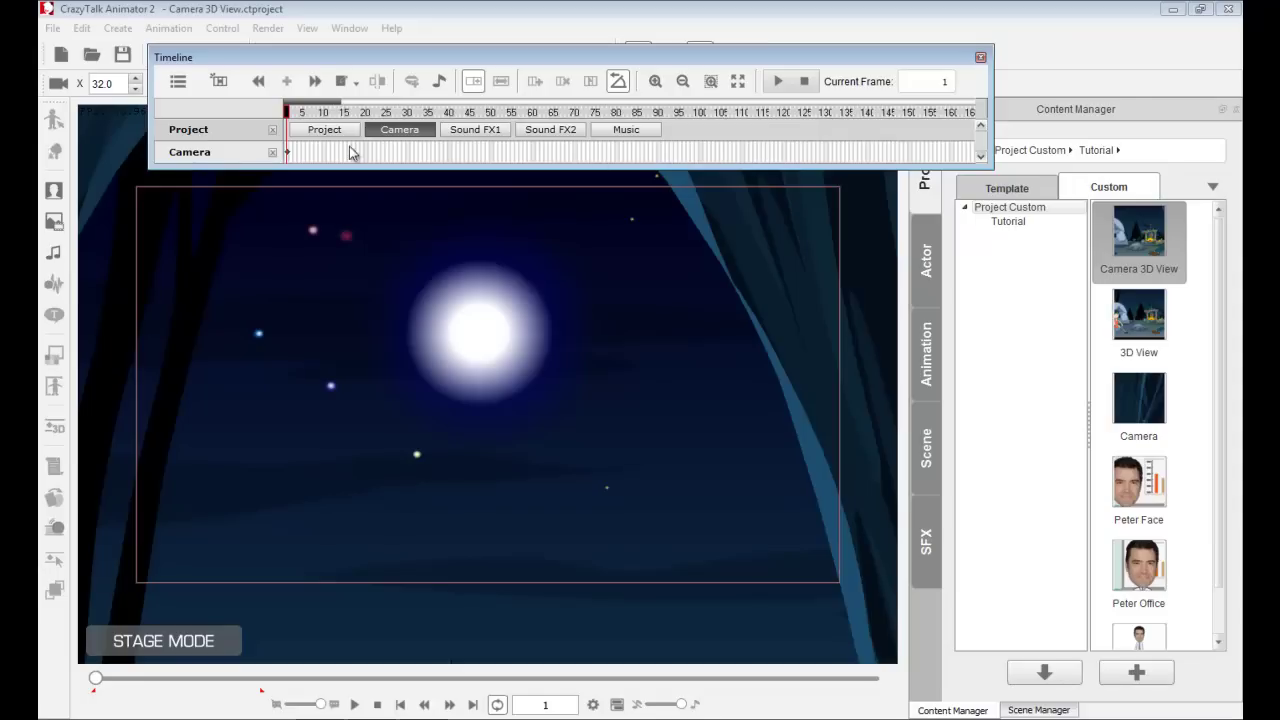
# - At frame 135, zoom and pan the camera out to the full campfire scene, then return to the start
pyautogui.moveTo(336, 118); pyautogui.dragTo(848, 125)
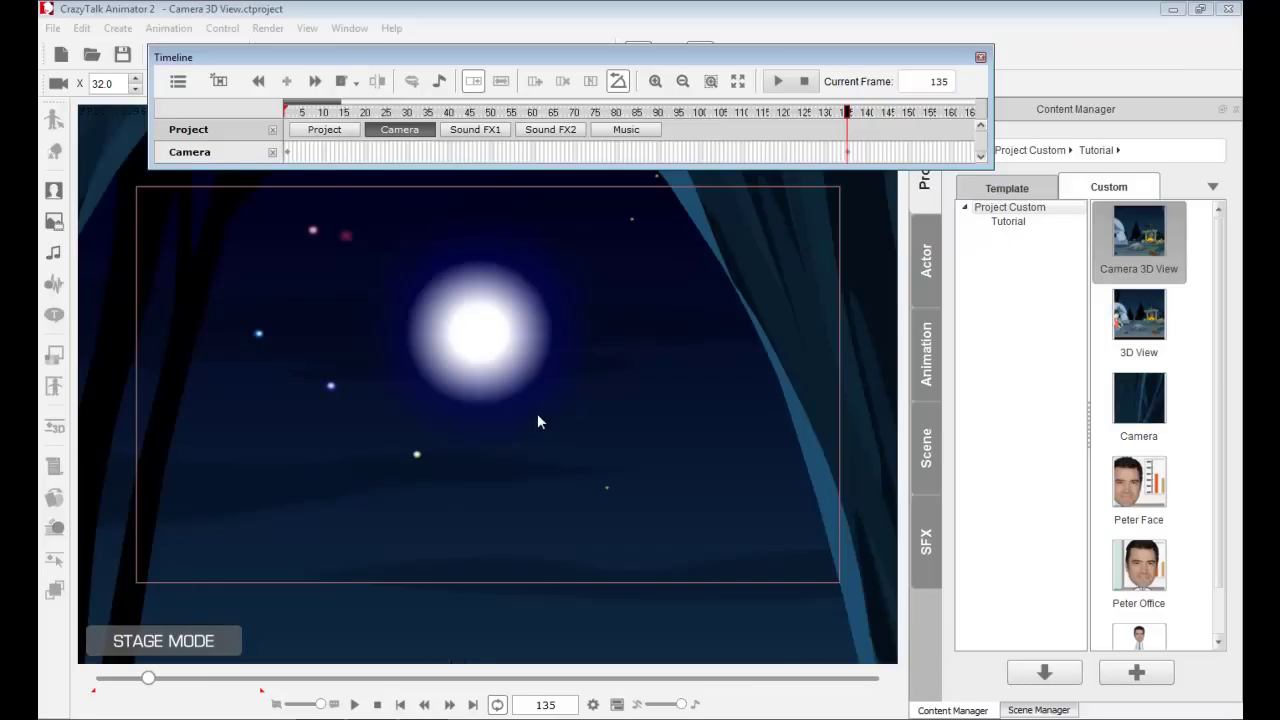
pyautogui.scroll(-5, 537, 413)
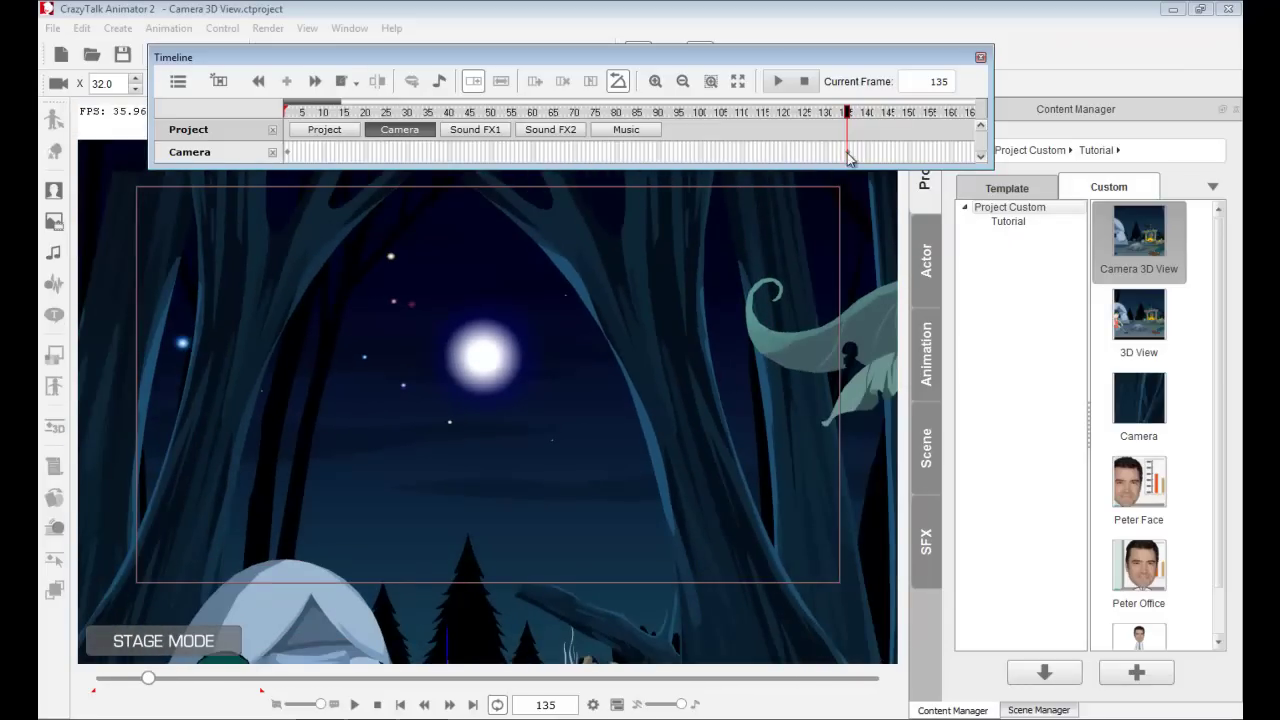
pyautogui.scroll(-5, 626, 298)
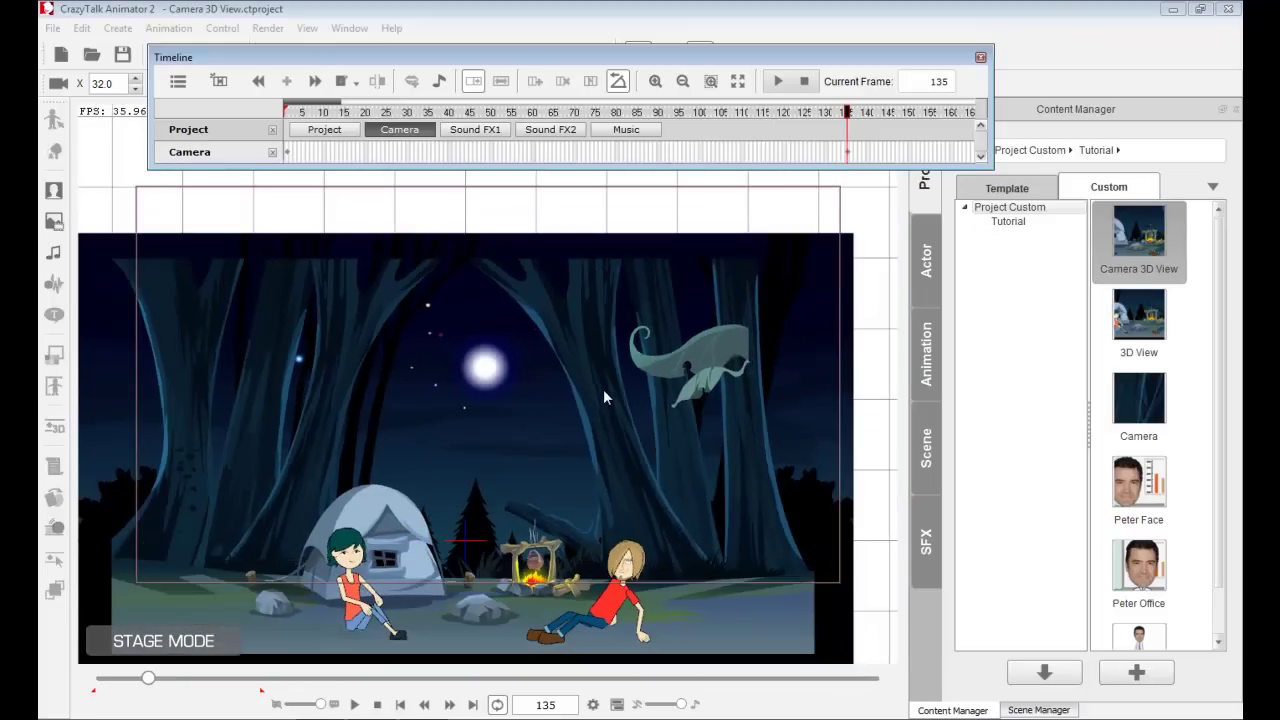
pyautogui.moveTo(594, 422); pyautogui.dragTo(585, 285)
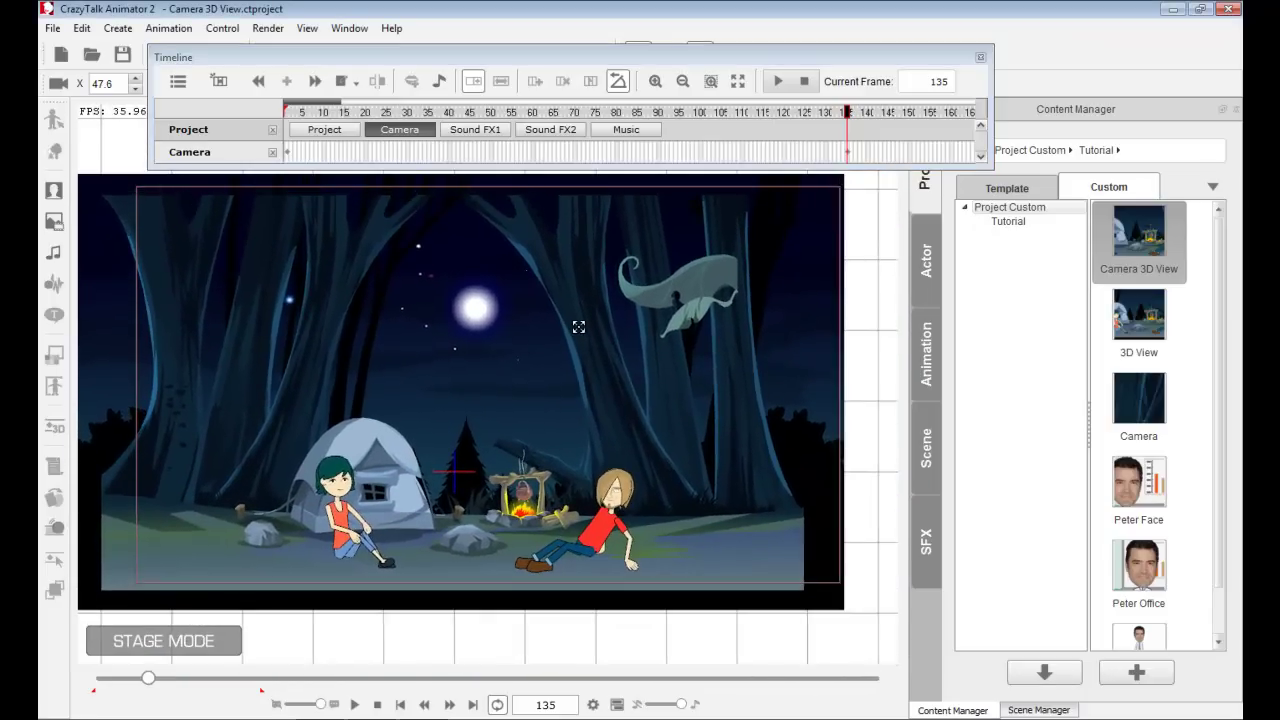
pyautogui.scroll(2, 577, 332)
pyautogui.scroll(3, 566, 326)
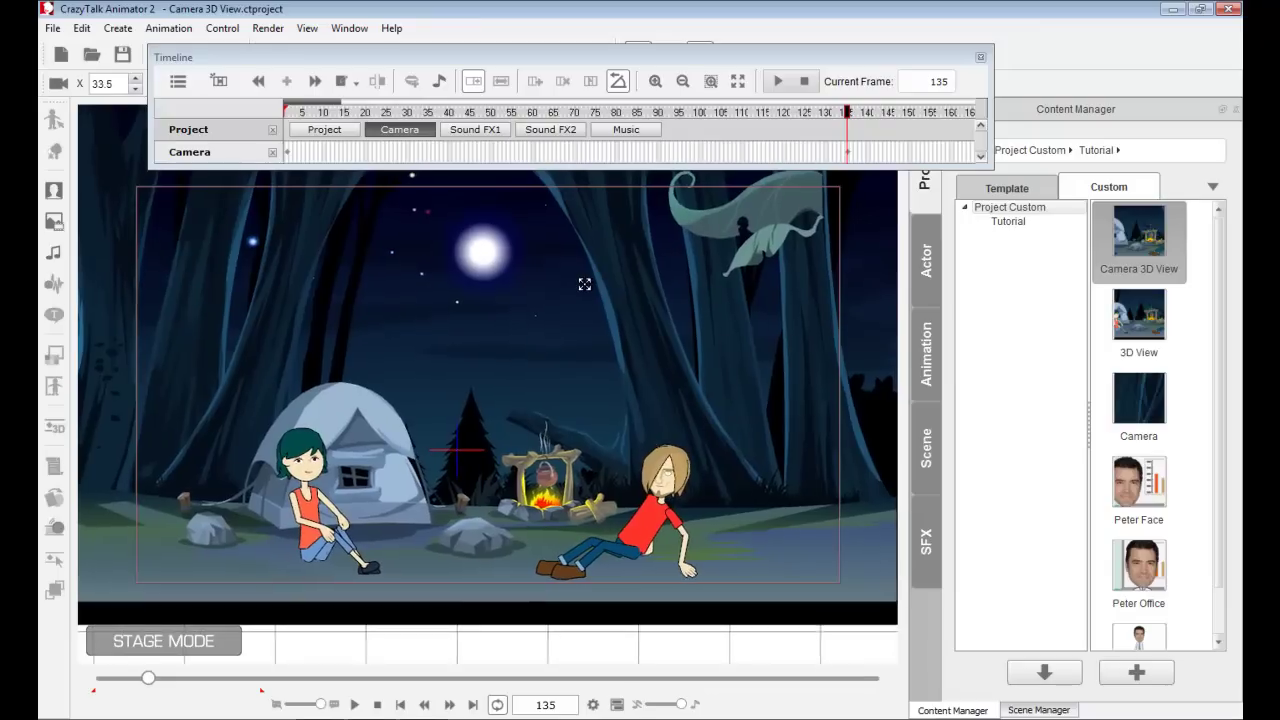
pyautogui.scroll(4, 585, 285)
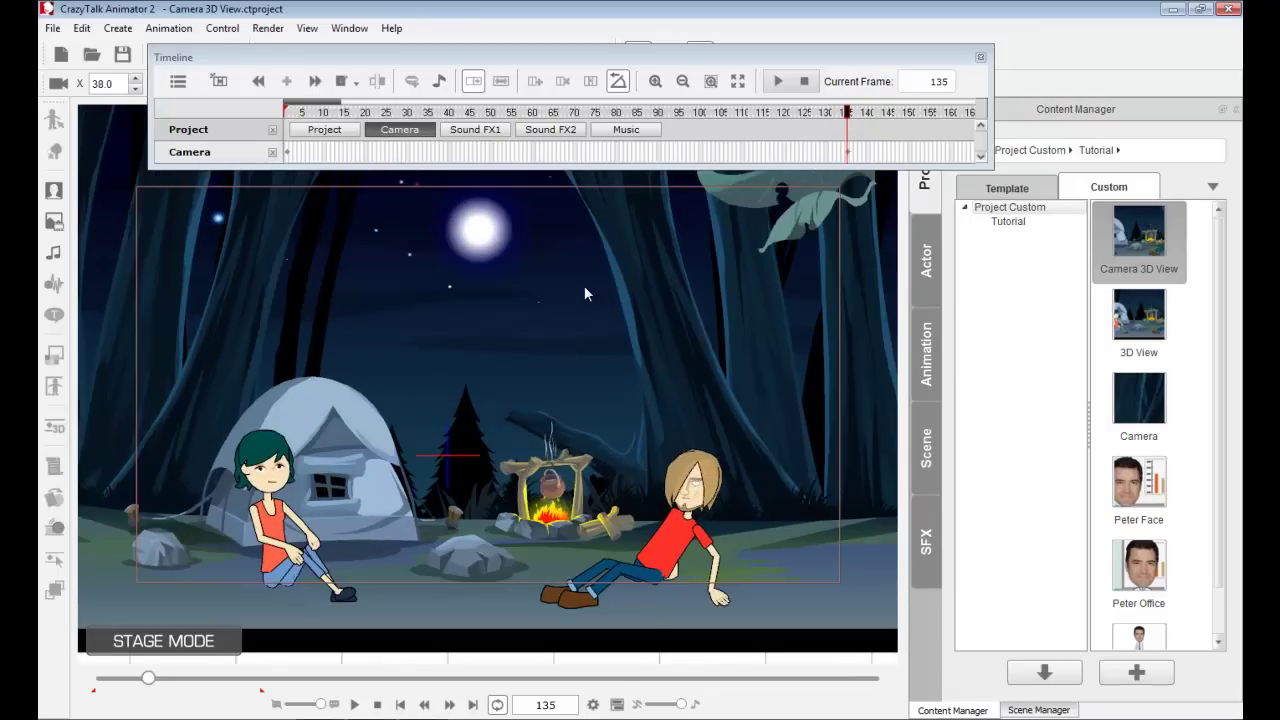
pyautogui.moveTo(582, 312)
pyautogui.mouseDown()
pyautogui.moveTo(580, 349)
pyautogui.moveTo(578, 334)
pyautogui.mouseUp()
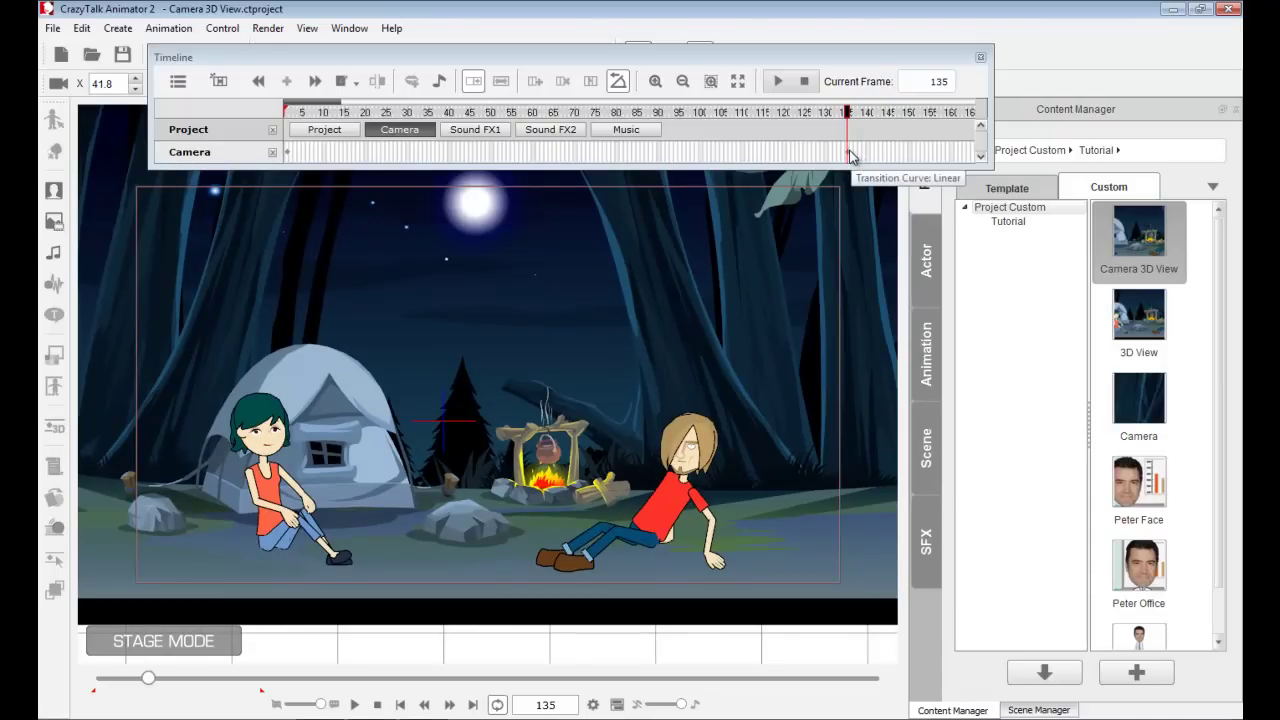
pyautogui.moveTo(847, 113); pyautogui.dragTo(286, 117)
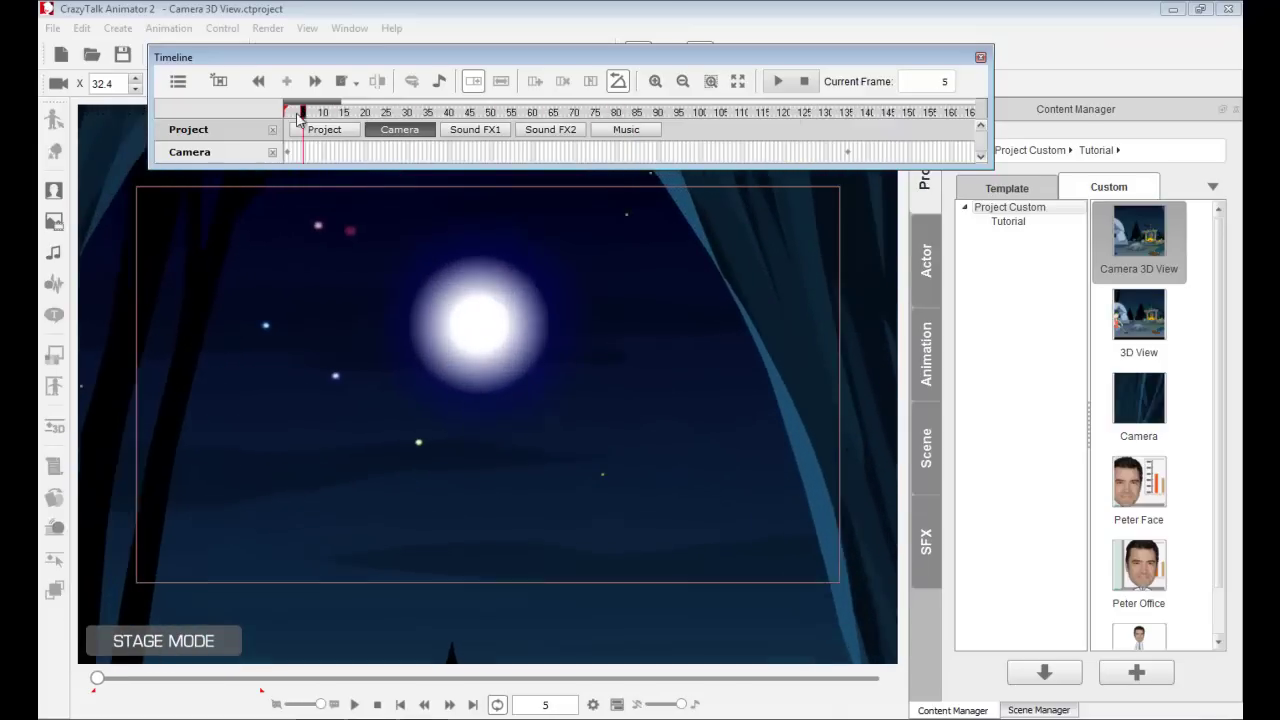
# - Close the Timeline, play back the recorded camera move, then stop playback
pyautogui.click(980, 57)
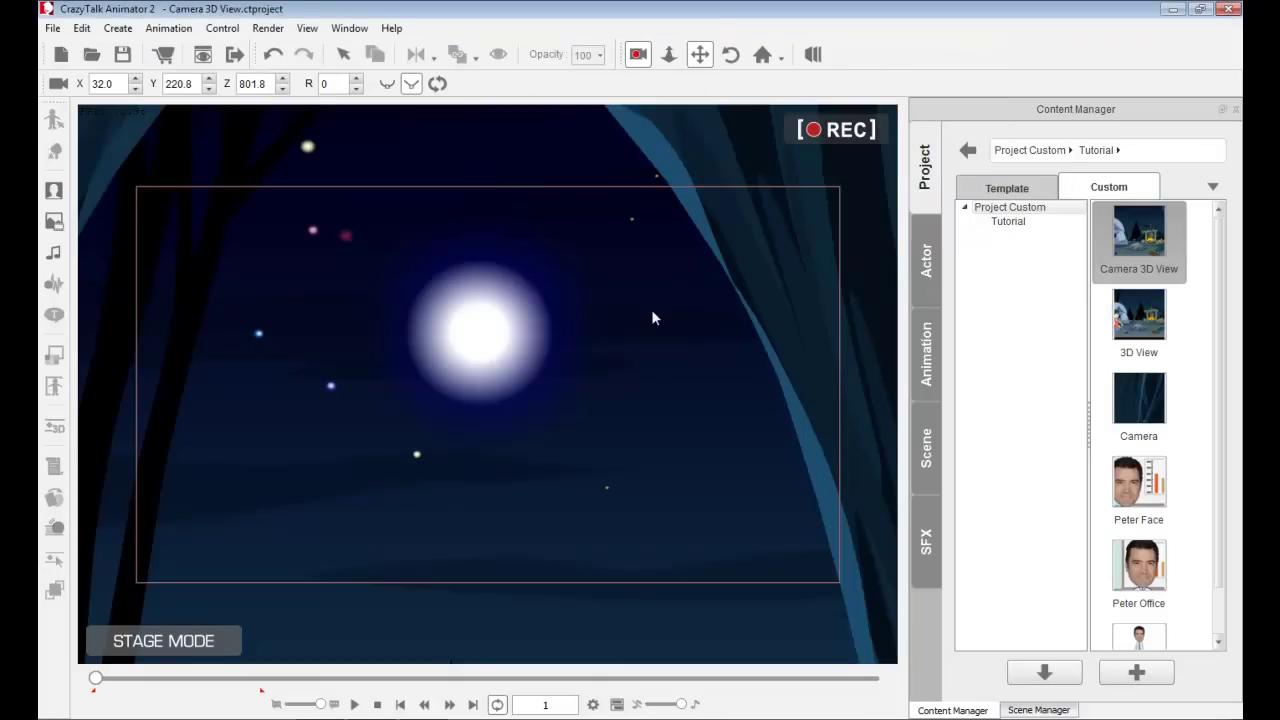
pyautogui.click(355, 705)
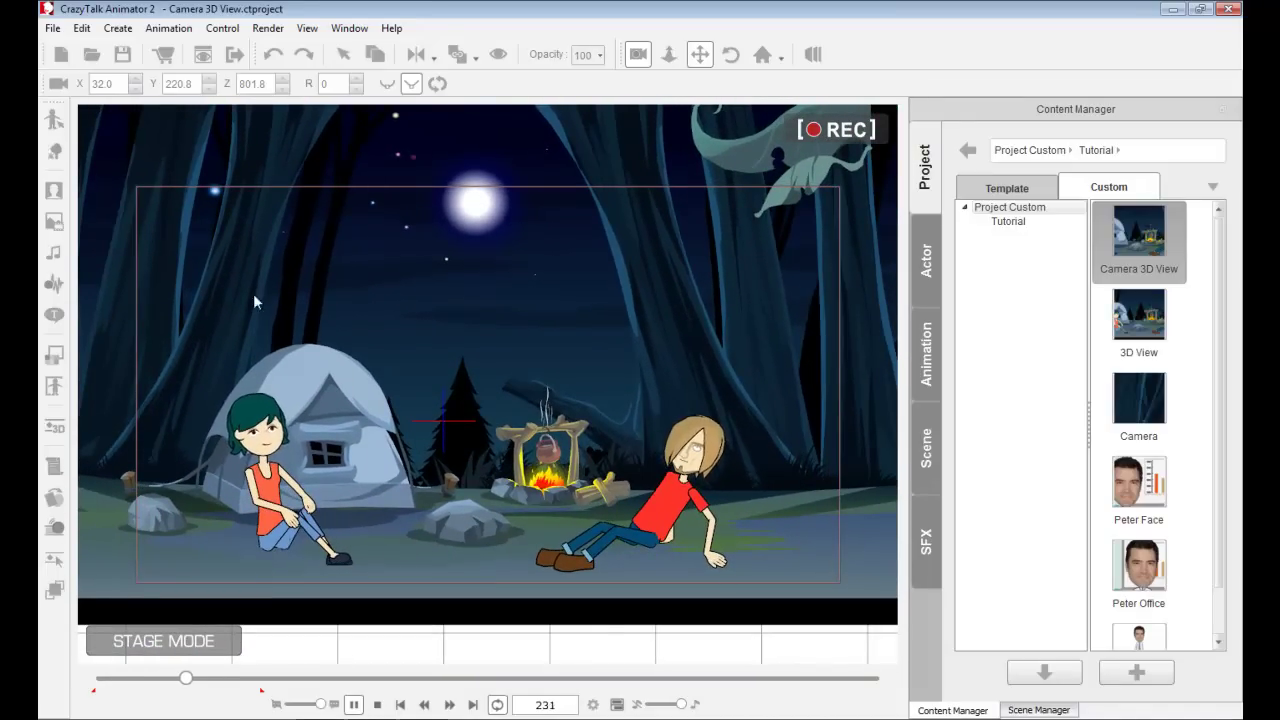
pyautogui.click(377, 705)
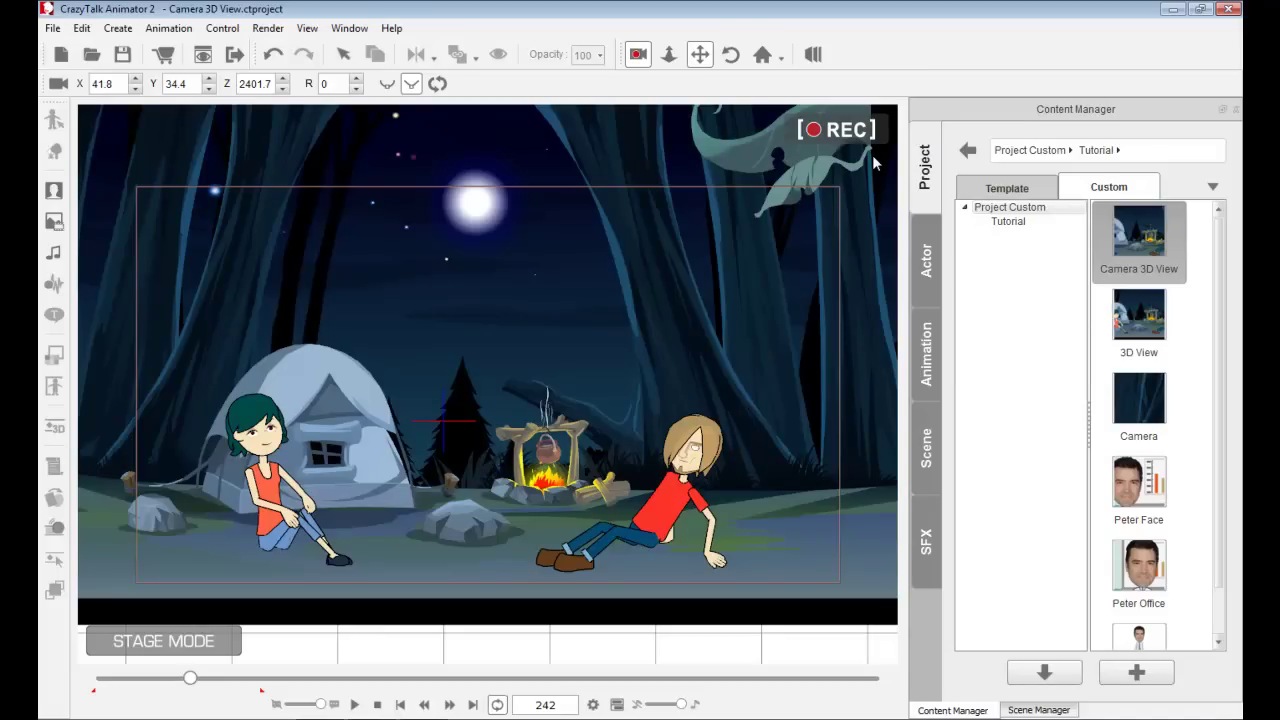
# - Turn off Camera Record Mode, rewind to frame 1 and pan the stage to check the parallax
pyautogui.click(636, 54)
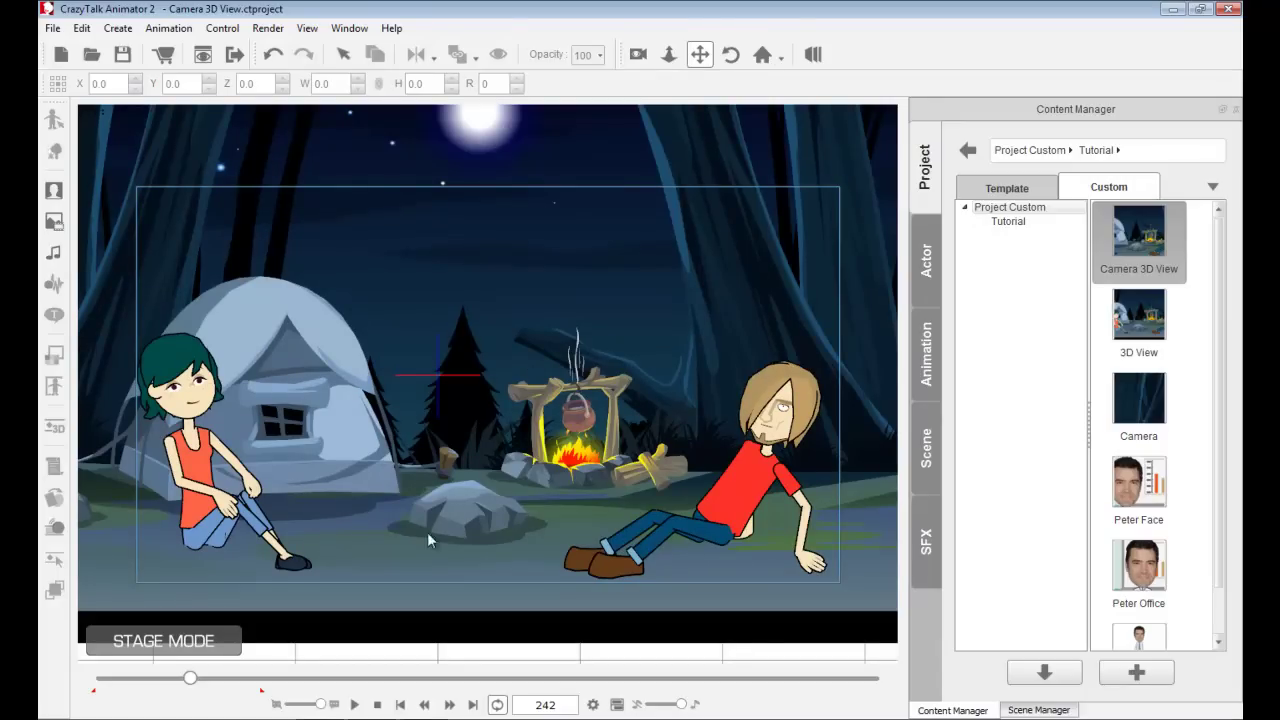
pyautogui.click(378, 705)
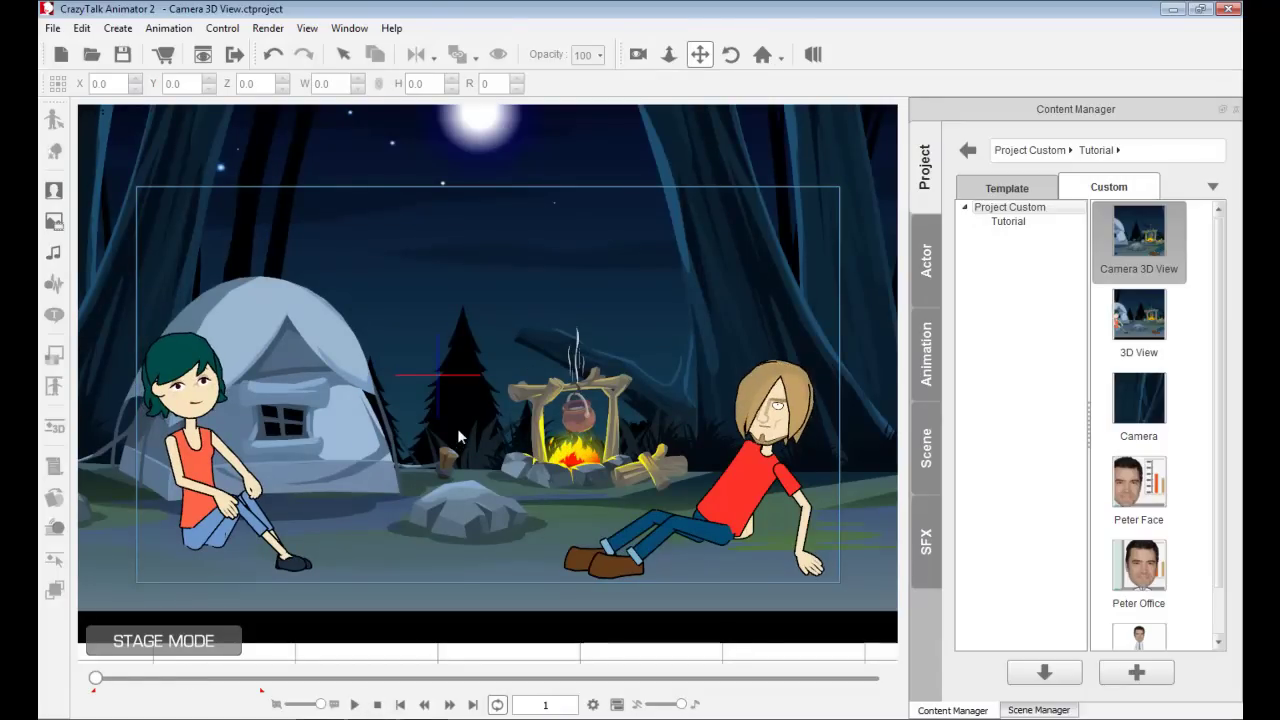
pyautogui.moveTo(459, 437); pyautogui.dragTo(468, 396)
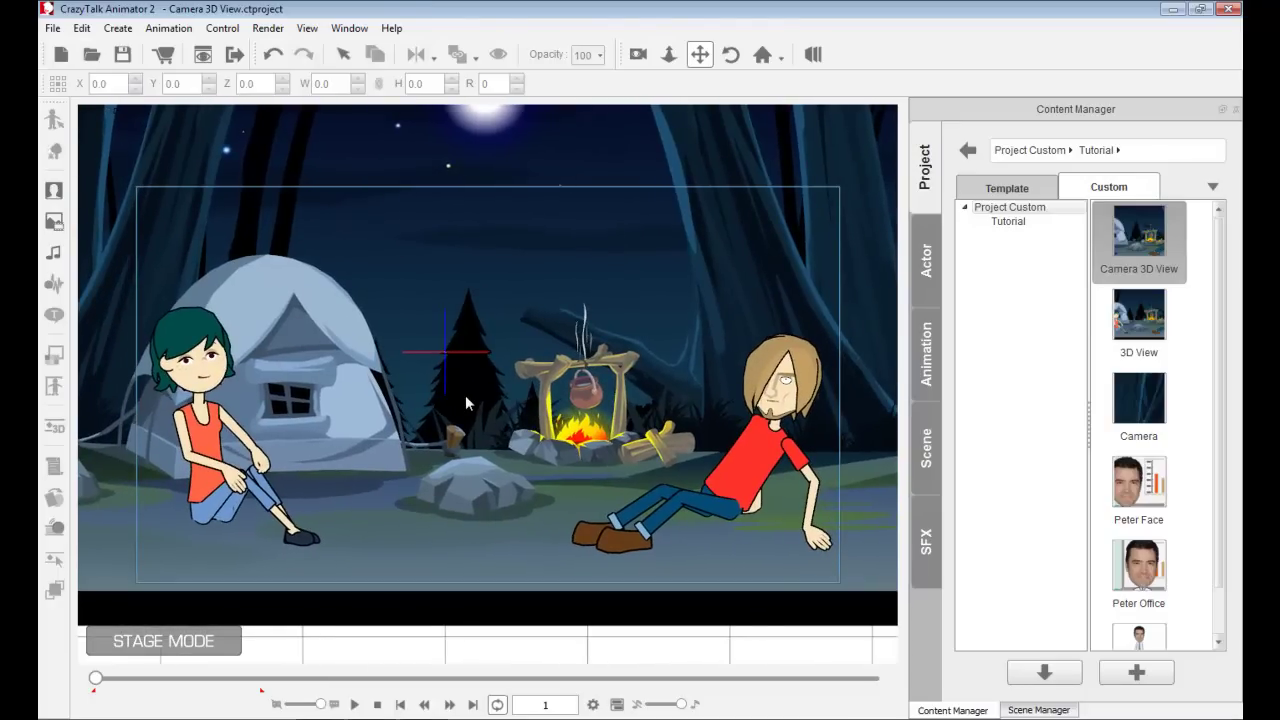
# - Reopen and reposition the Timeline, toggle camera recording on and off, then close the Timeline
pyautogui.click(616, 704)
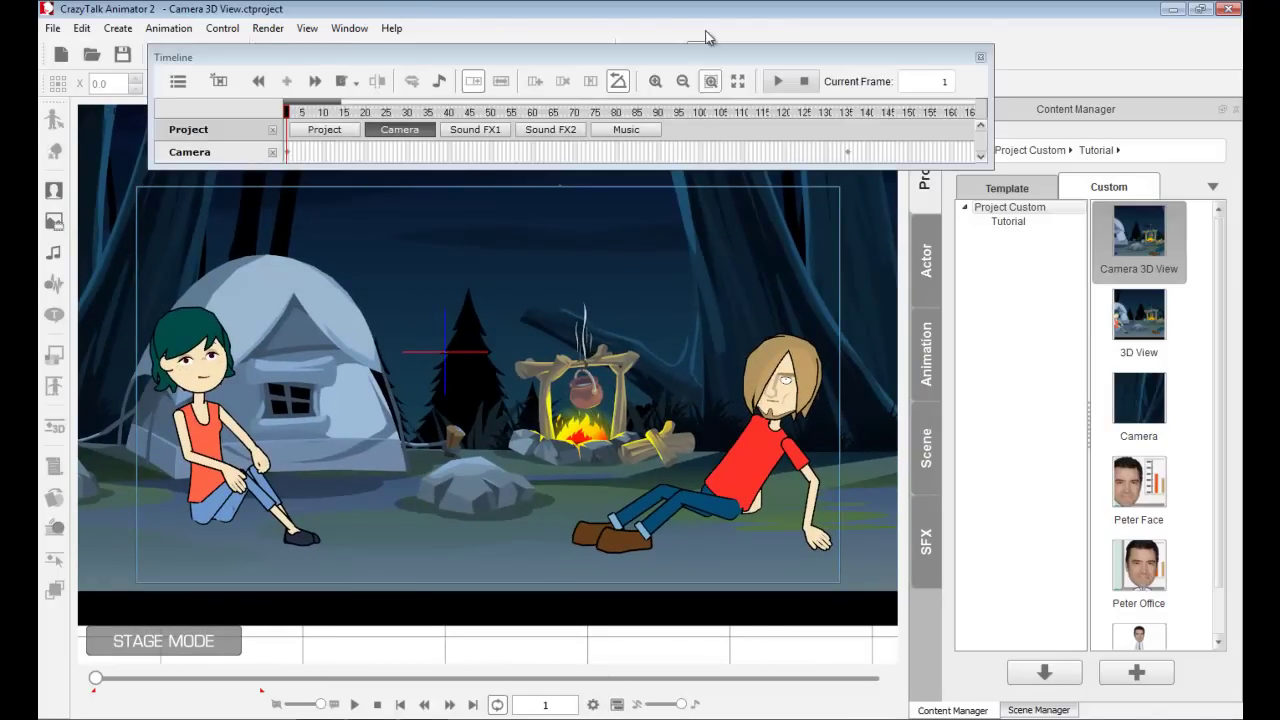
pyautogui.moveTo(765, 57); pyautogui.dragTo(758, 120)
pyautogui.moveTo(774, 178); pyautogui.dragTo(779, 199)
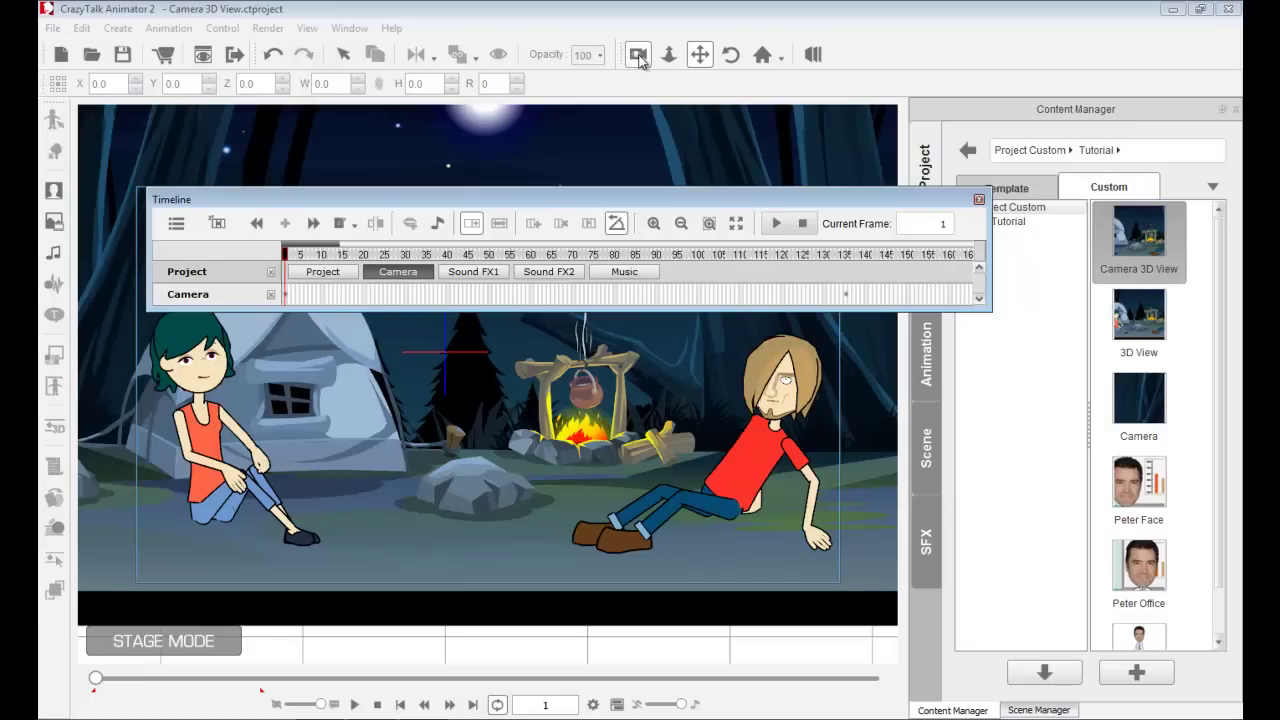
pyautogui.click(638, 56)
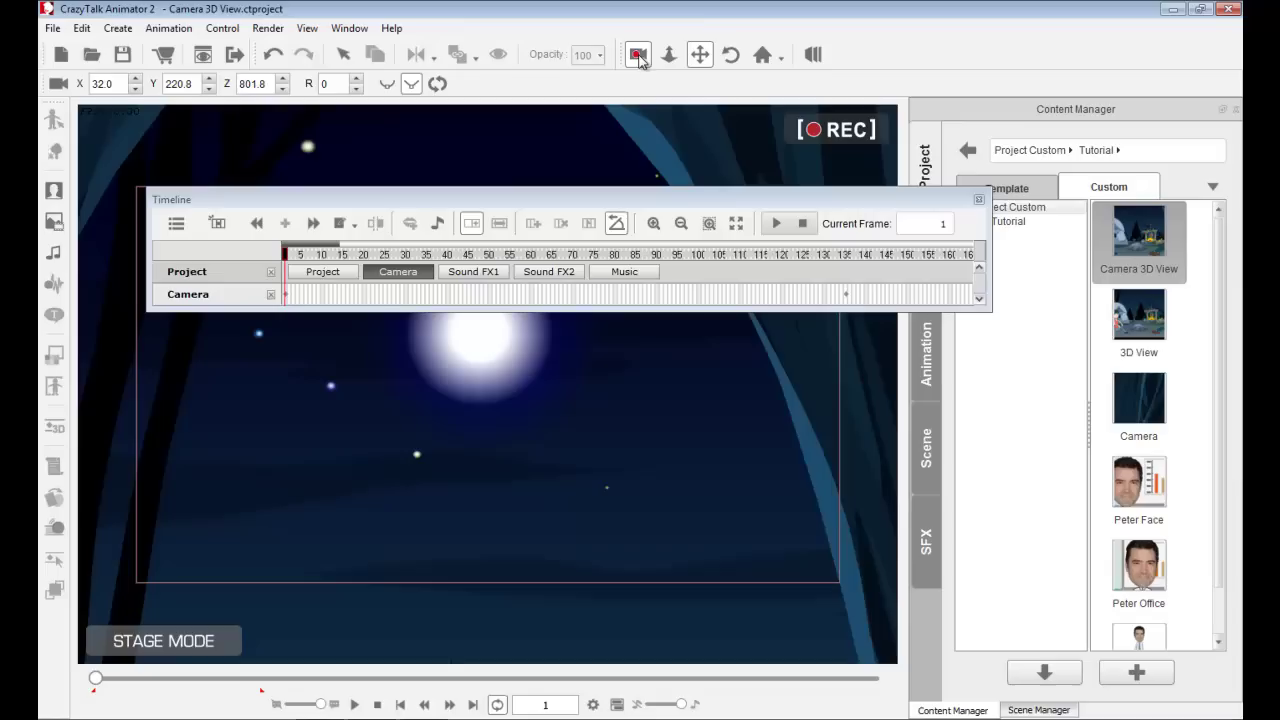
pyautogui.click(642, 58)
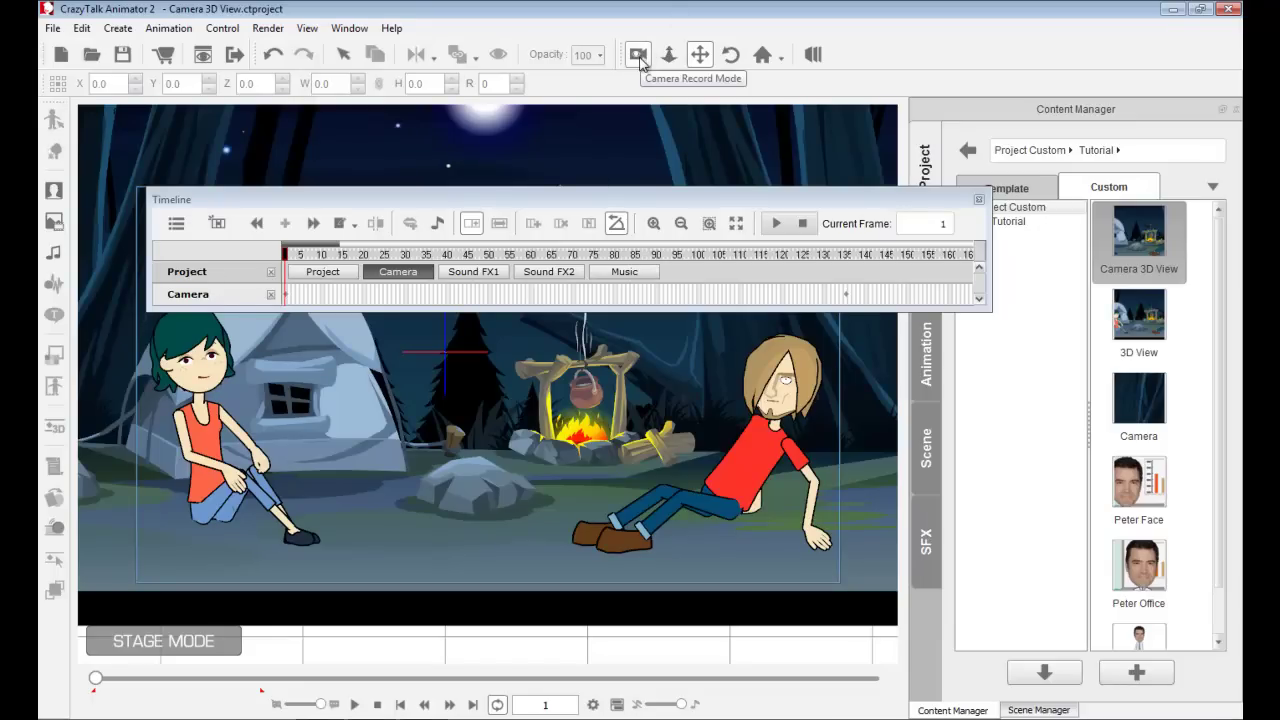
pyautogui.click(978, 199)
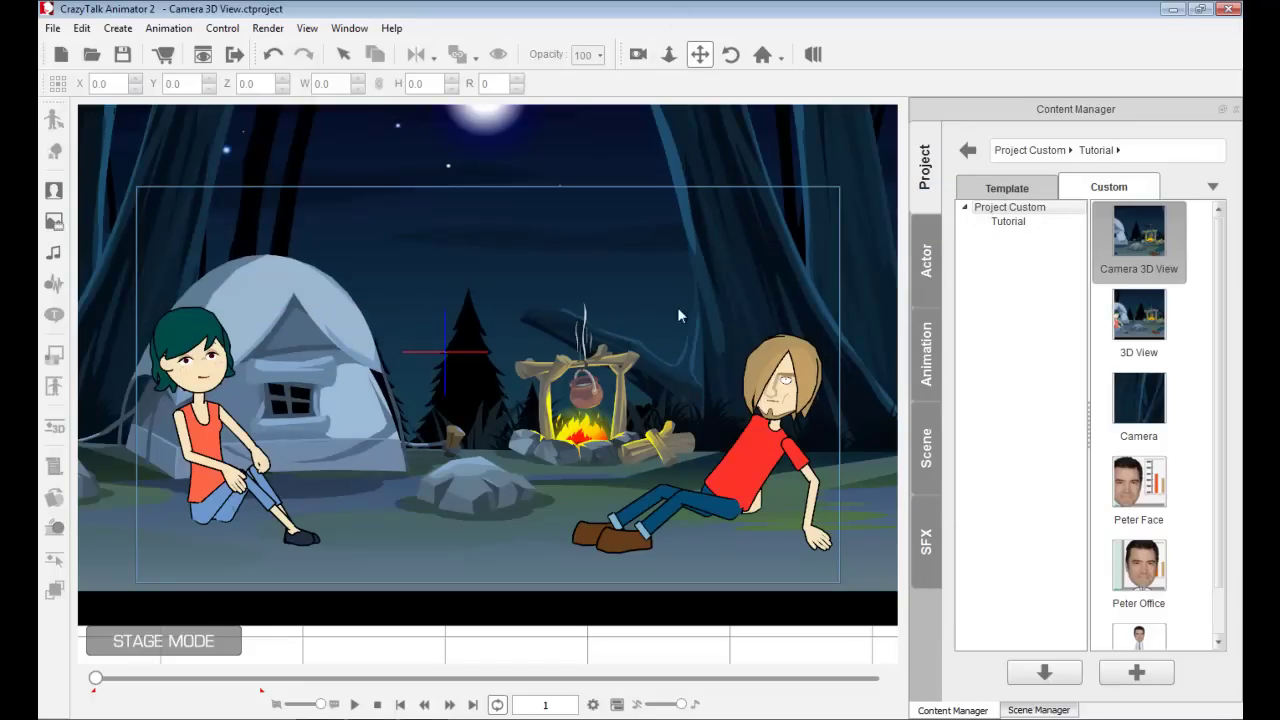
# - Switch the project camera to Orthographic projection in Project Settings
pyautogui.click(593, 705)
pyautogui.moveTo(1000, 153); pyautogui.dragTo(978, 59)
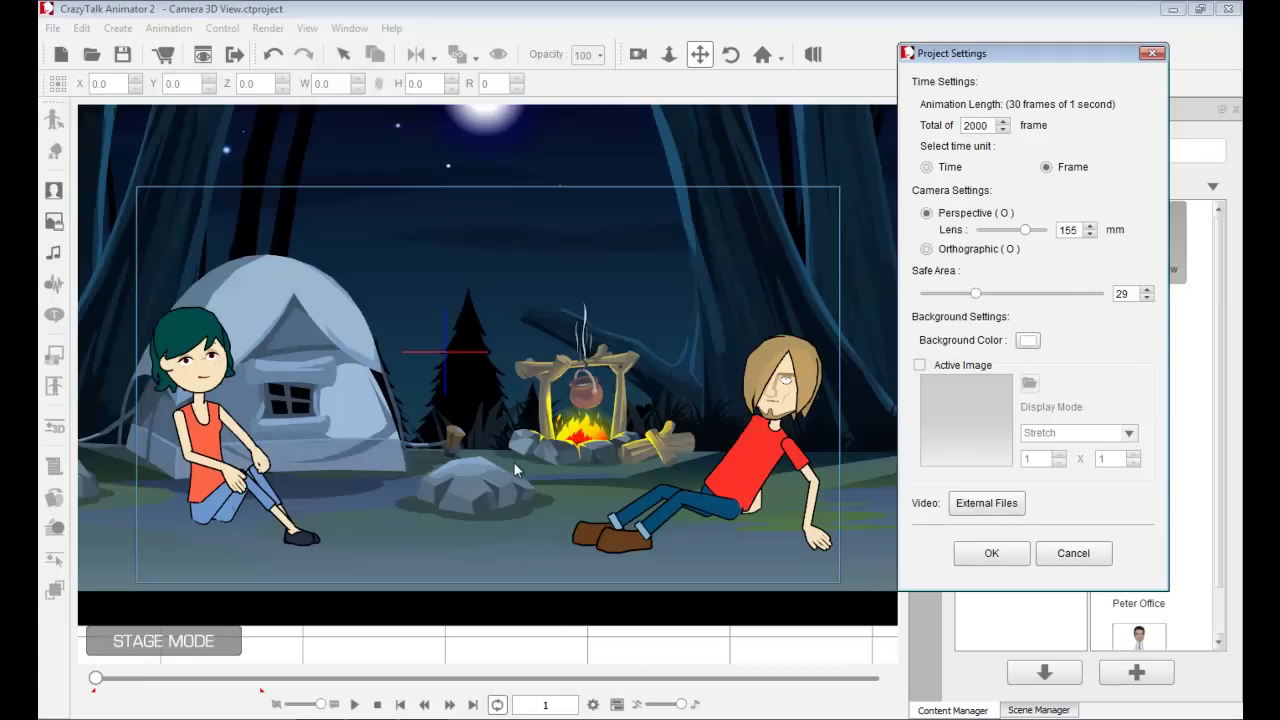
pyautogui.click(926, 249)
pyautogui.click(992, 555)
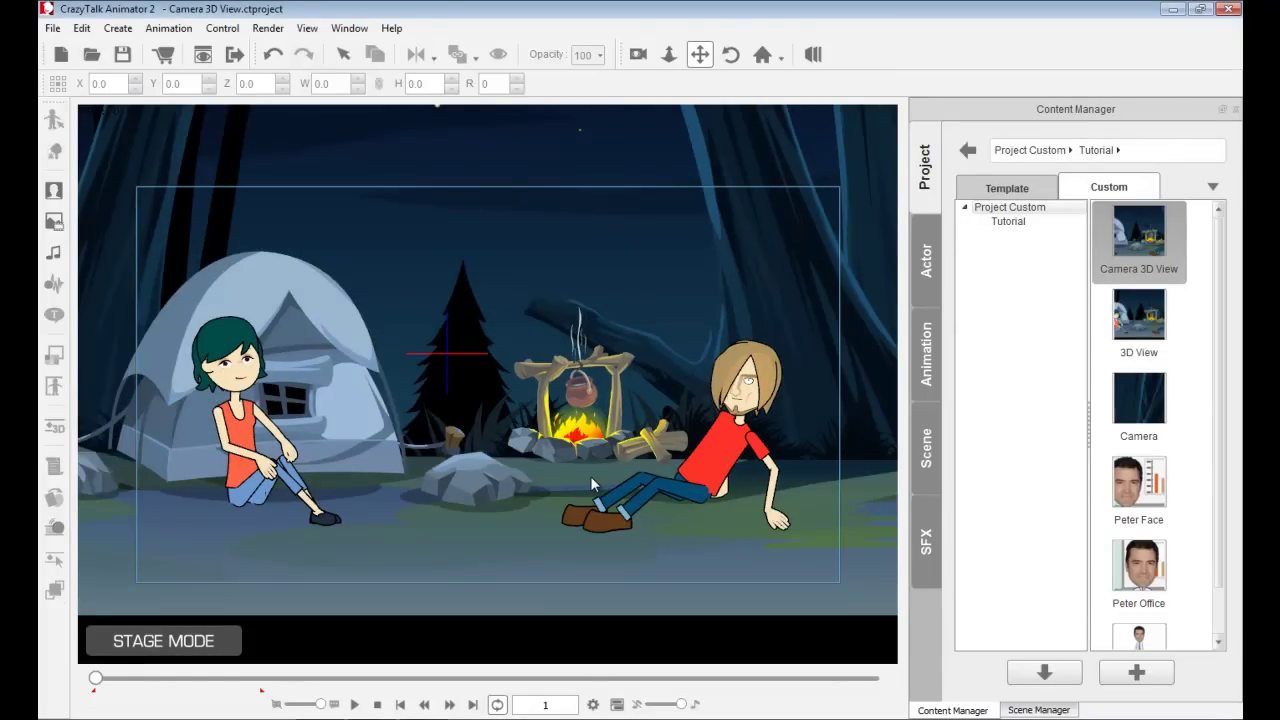
# - Zoom the stage in and out to preview the orthographic campfire scene
pyautogui.scroll(8, 590, 476)
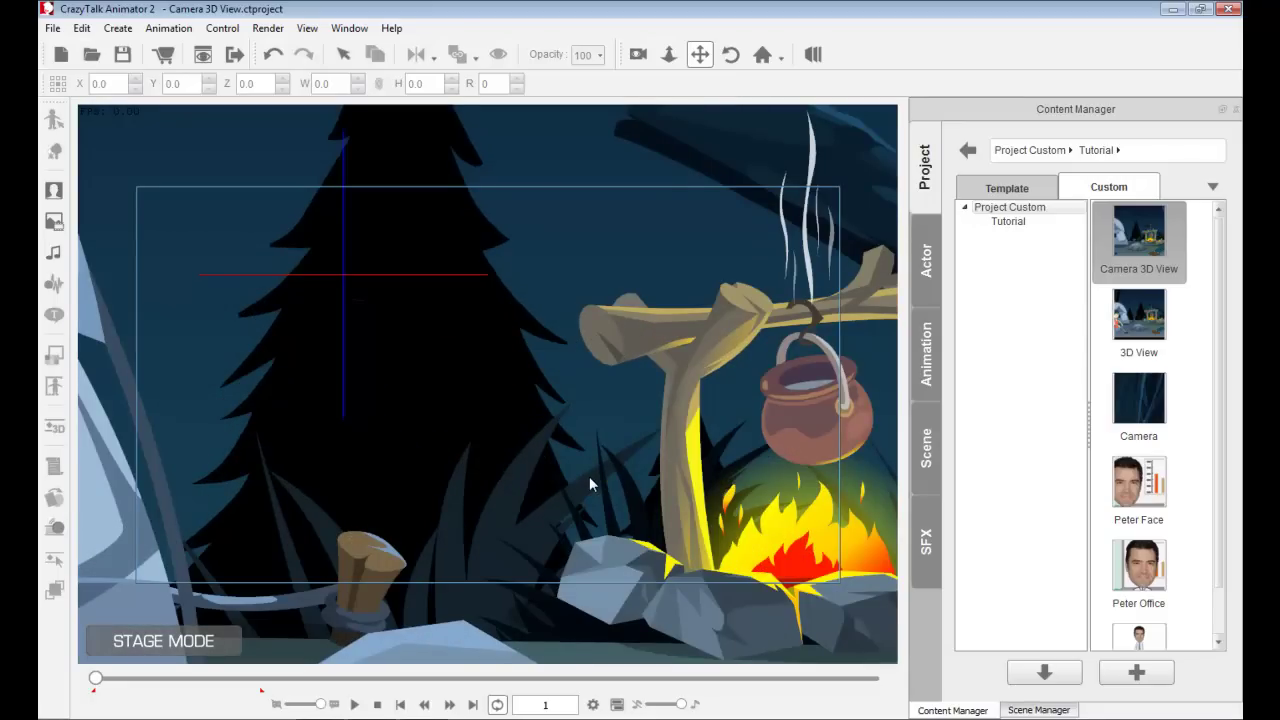
pyautogui.scroll(5, 586, 475)
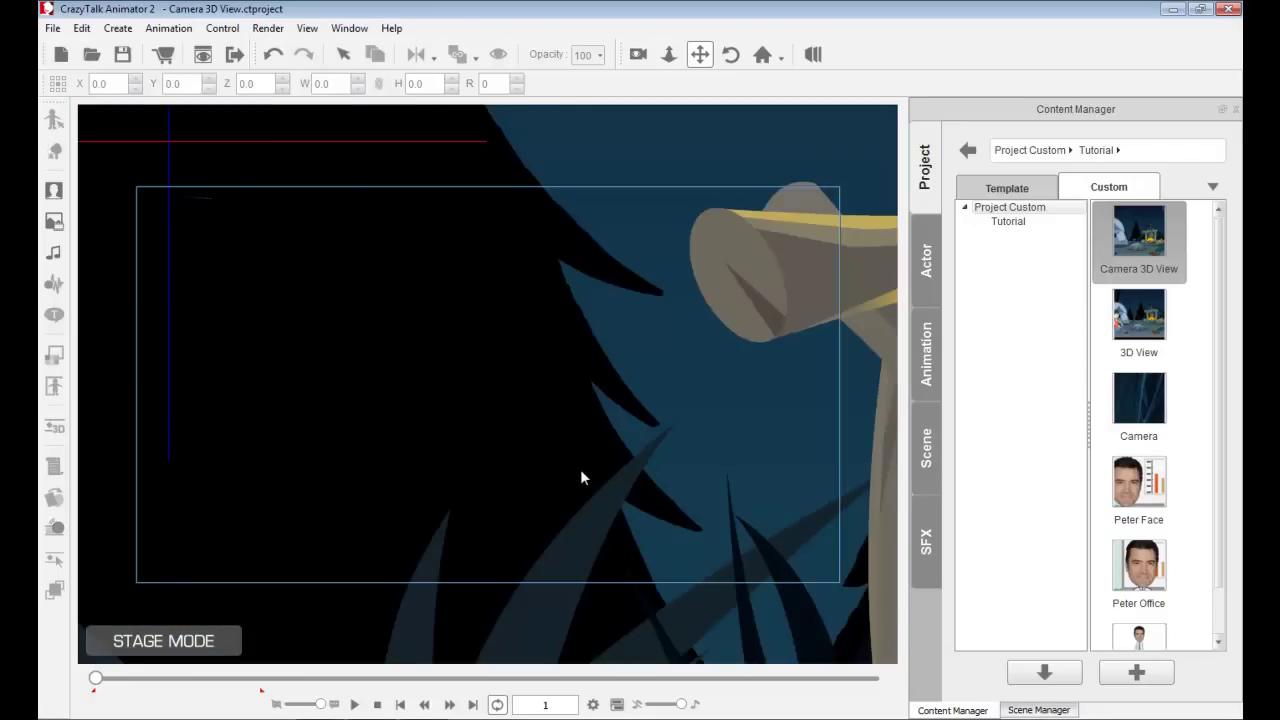
pyautogui.scroll(-8, 580, 469)
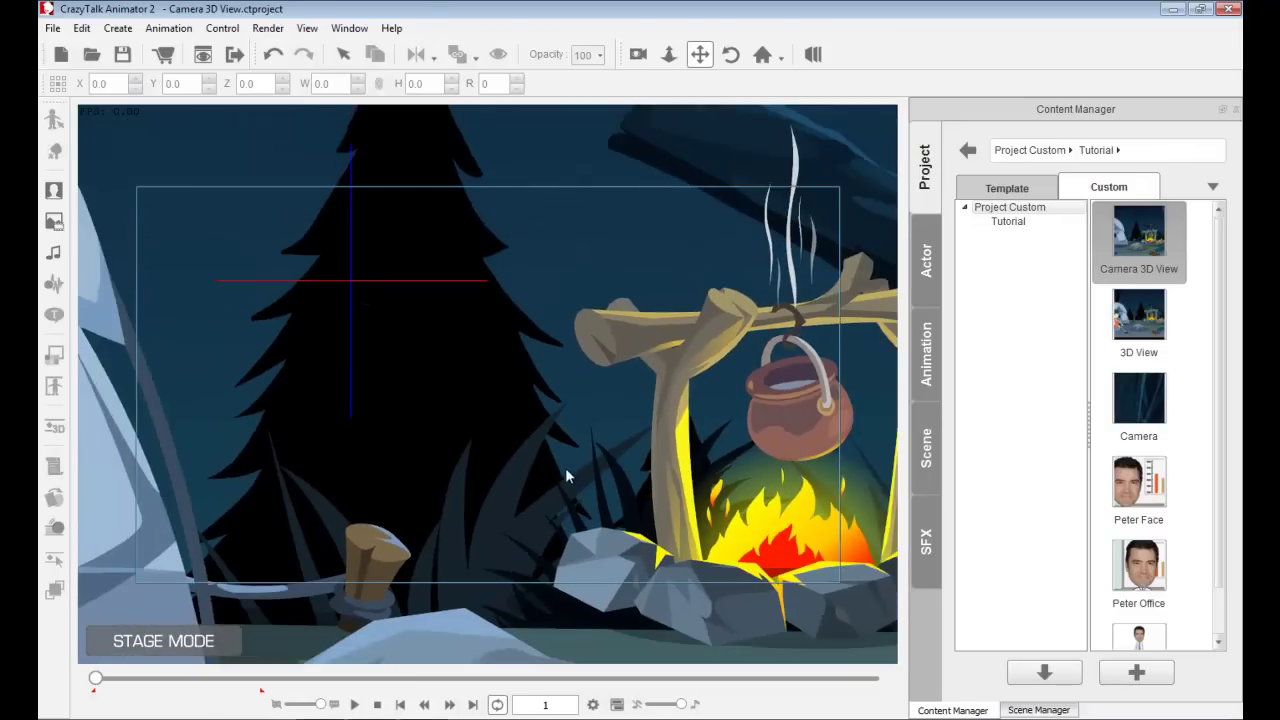
pyautogui.scroll(-8, 565, 467)
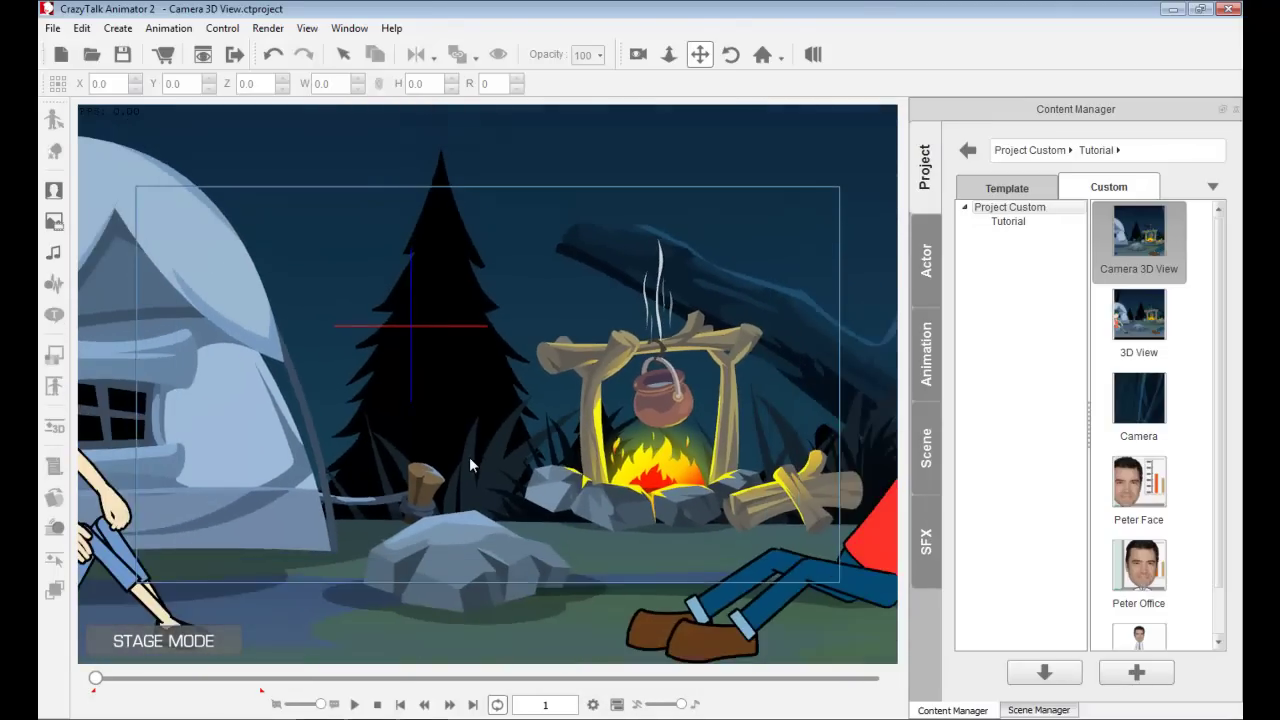
pyautogui.scroll(-8, 461, 455)
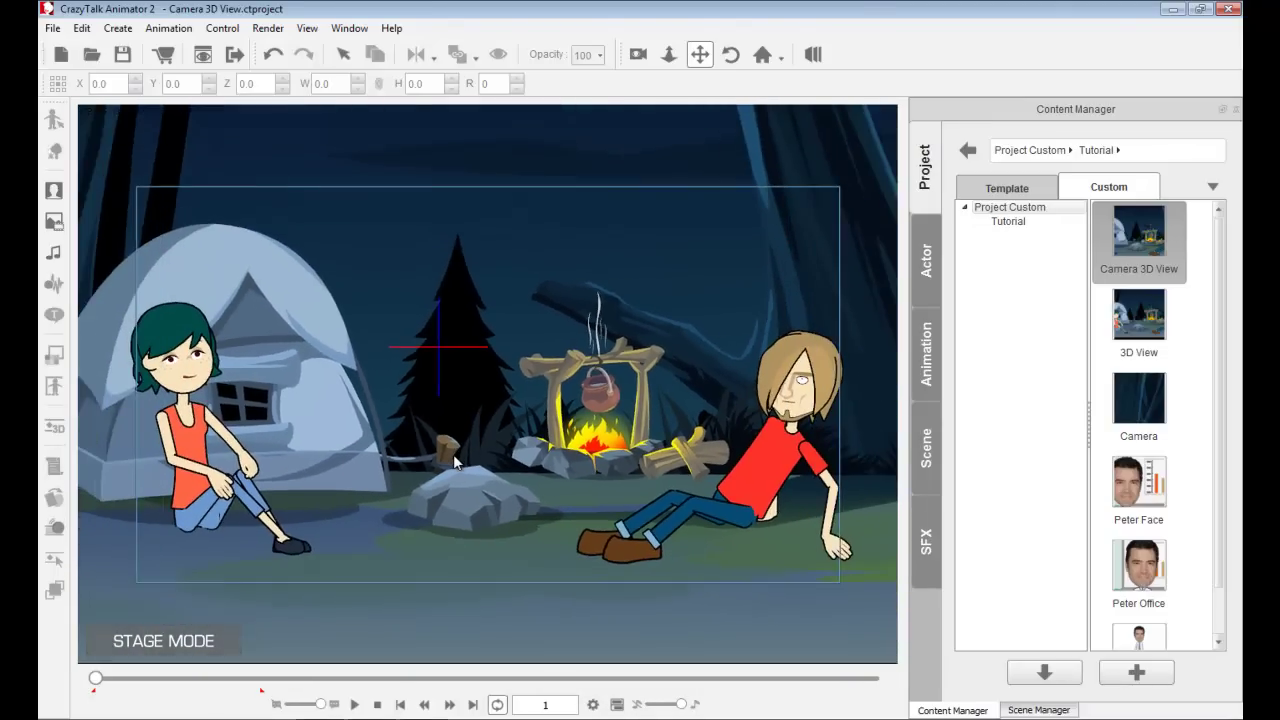
pyautogui.scroll(3, 453, 454)
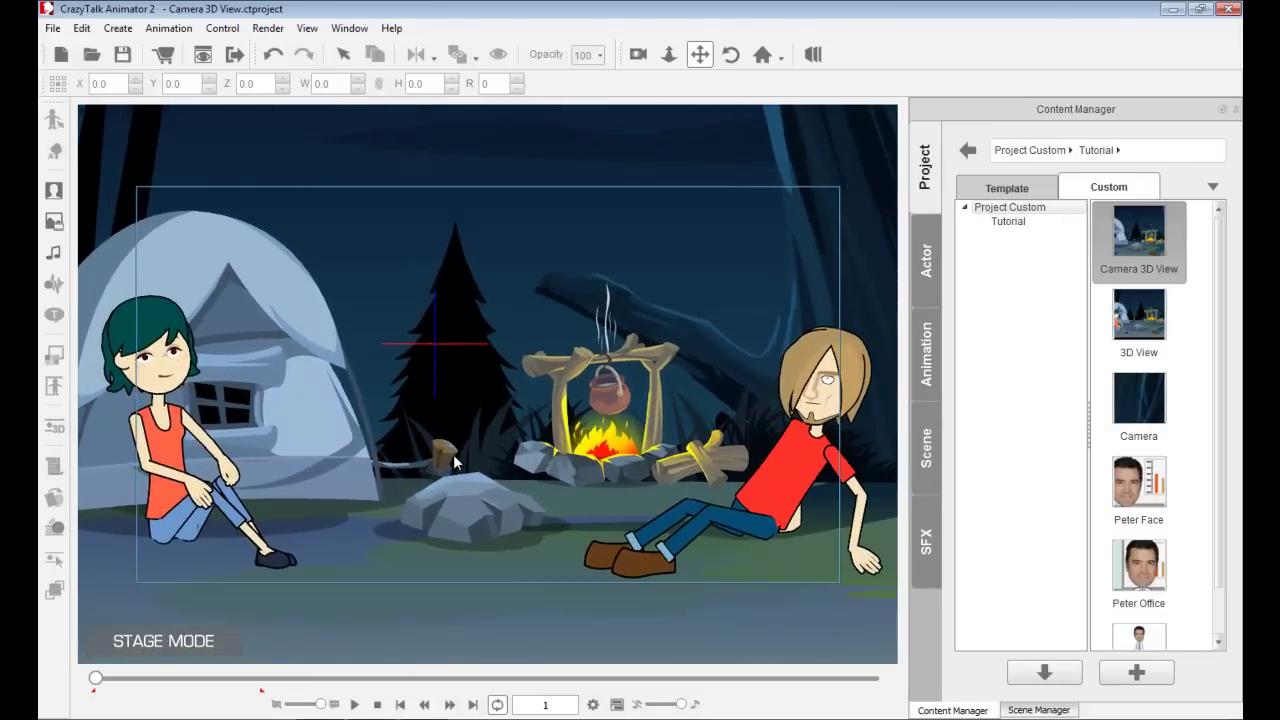
pyautogui.scroll(-2, 453, 454)
# - Show the project templates in the library and set the camera to Perspective with a 35 mm lens
pyautogui.click(1026, 187)
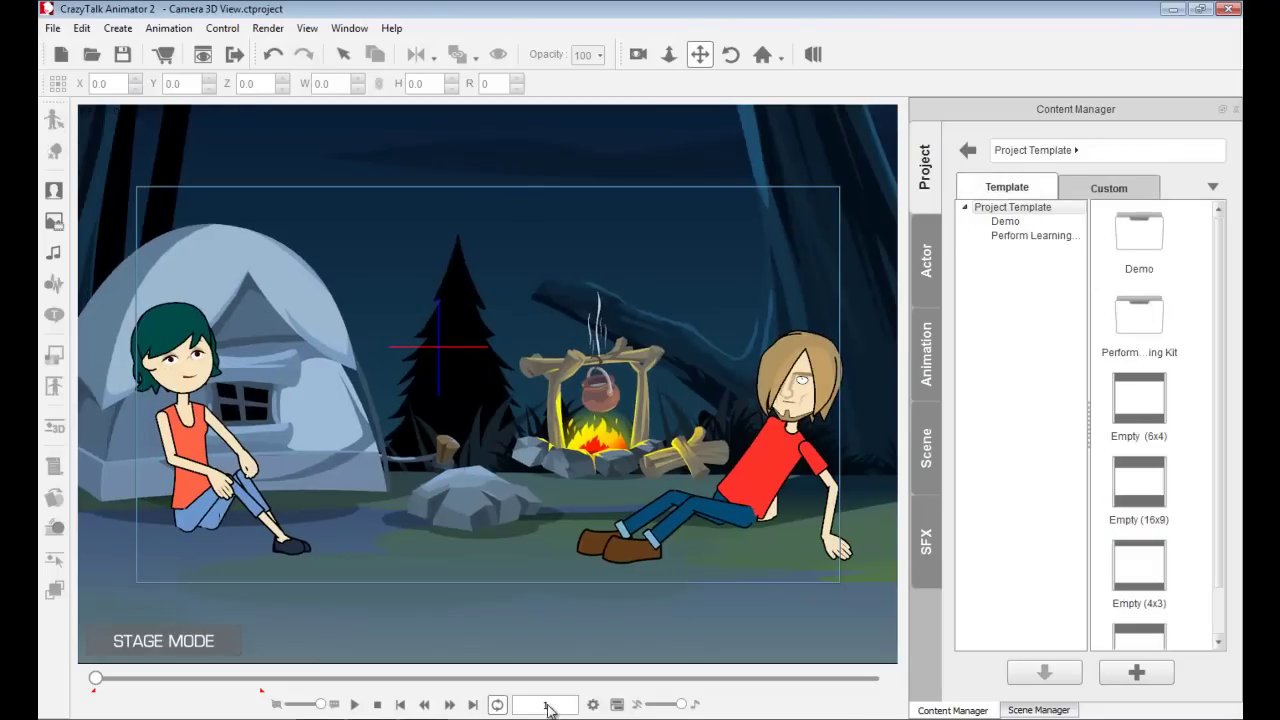
pyautogui.click(593, 704)
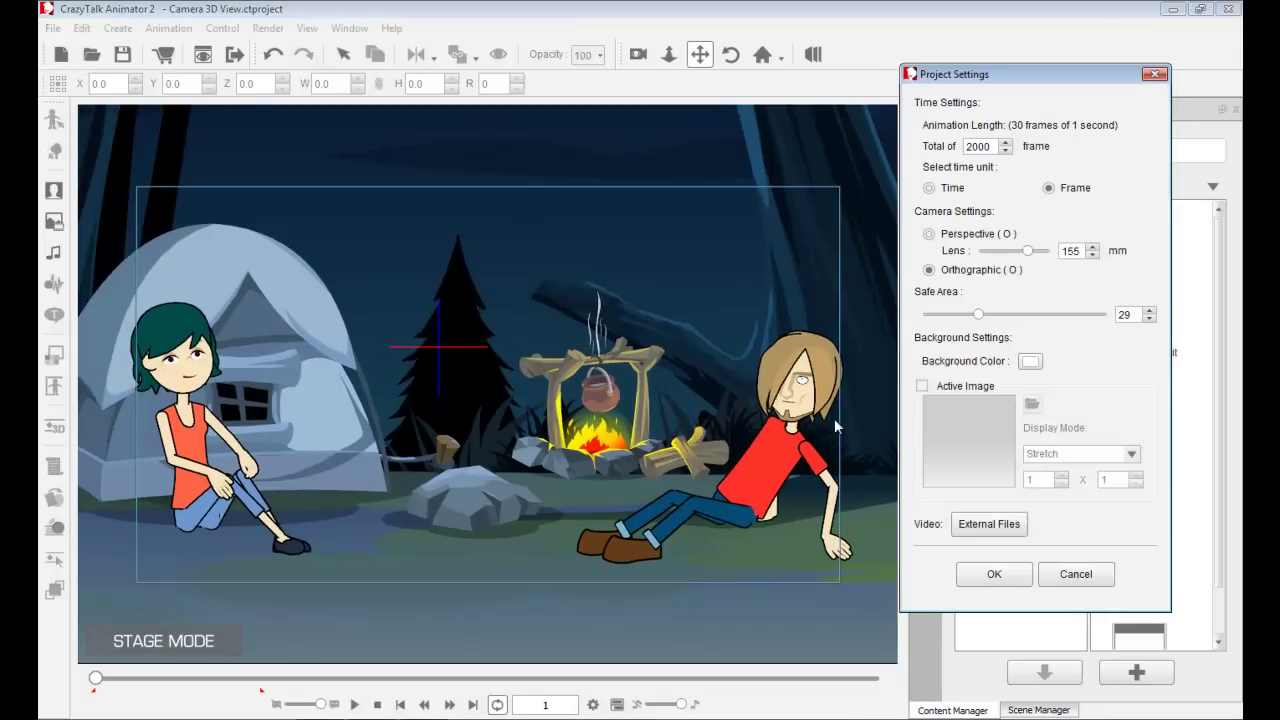
pyautogui.click(930, 235)
pyautogui.moveTo(1031, 246); pyautogui.dragTo(946, 256)
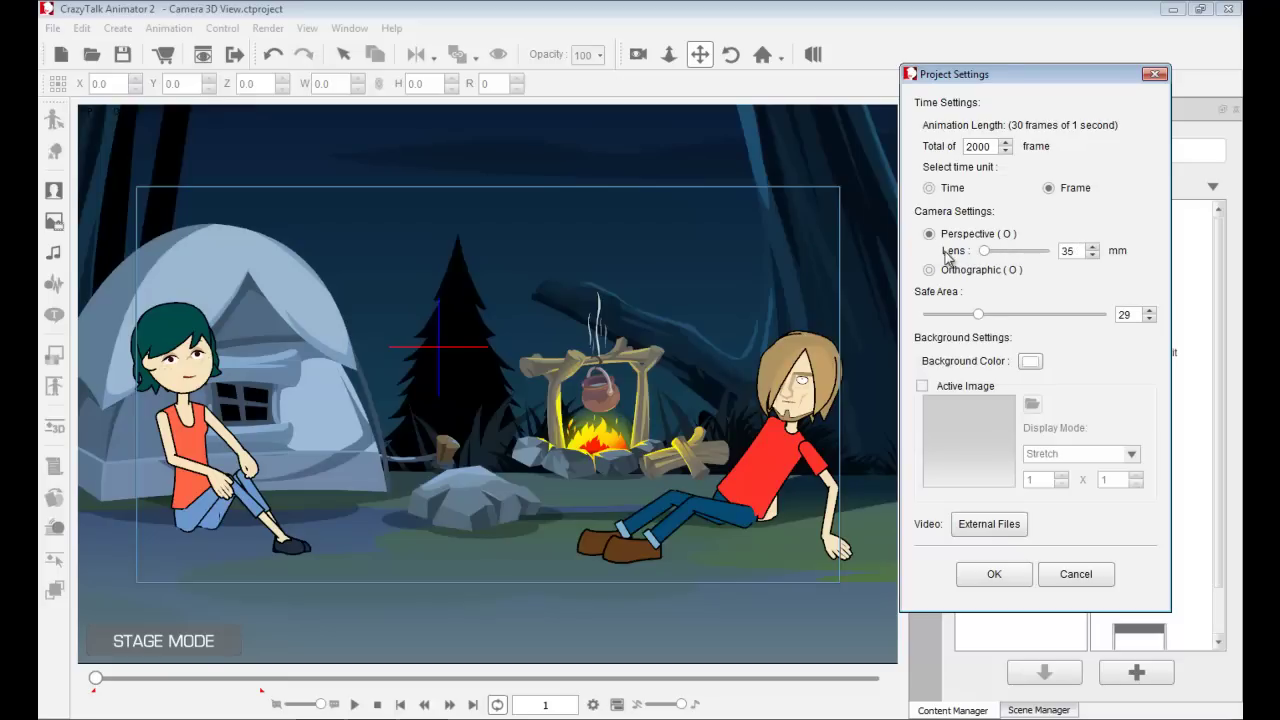
pyautogui.click(994, 573)
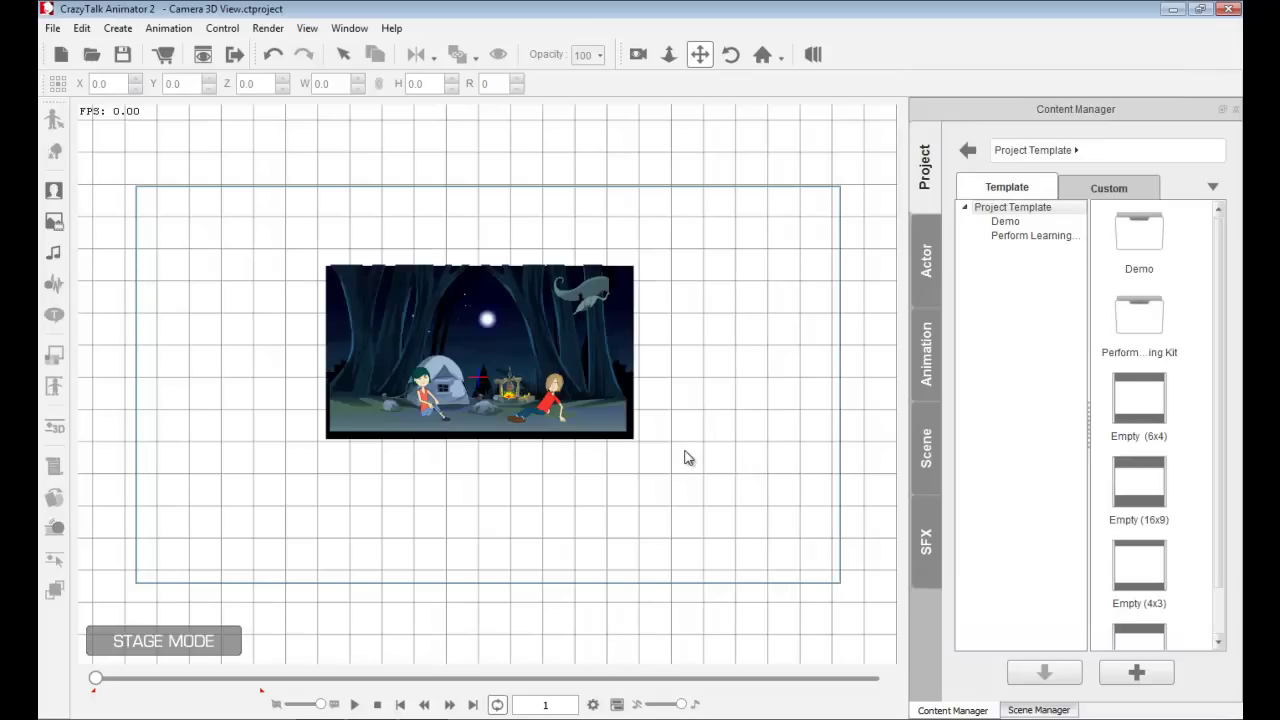
# - Zoom the stage in and out to preview the 35 mm perspective view
pyautogui.scroll(5, 653, 446)
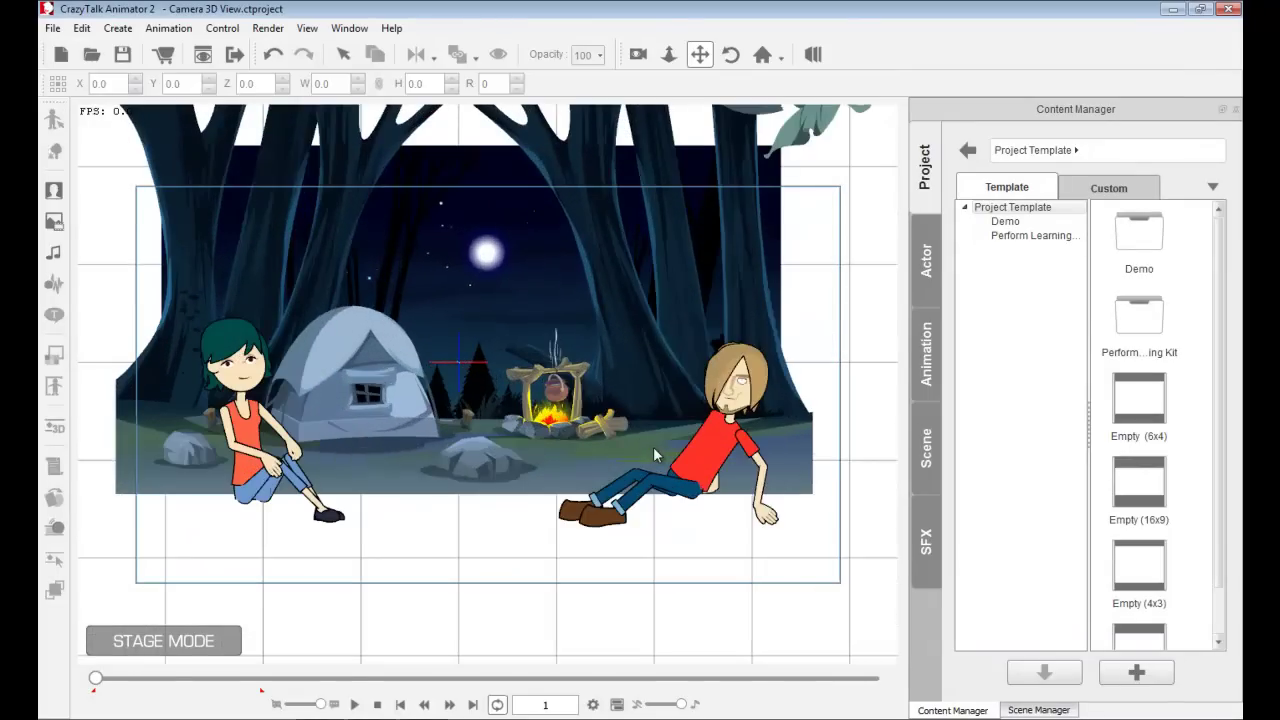
pyautogui.scroll(6, 653, 446)
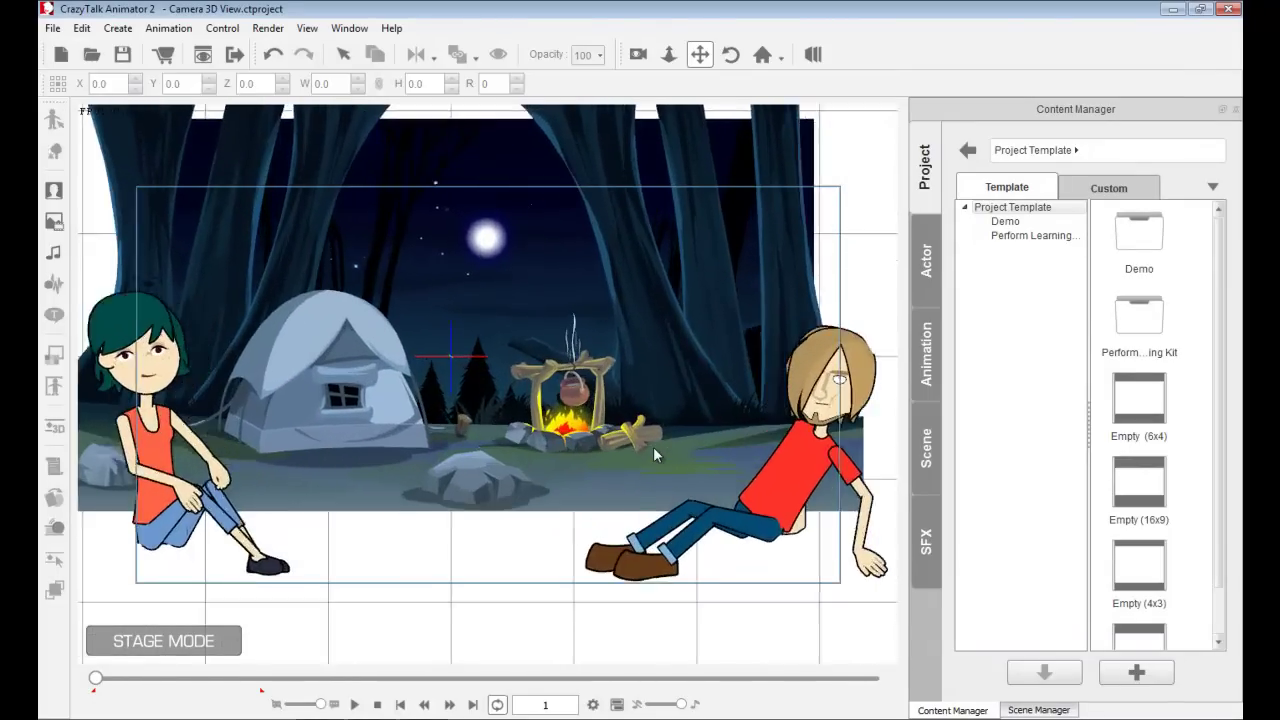
pyautogui.scroll(8, 655, 455)
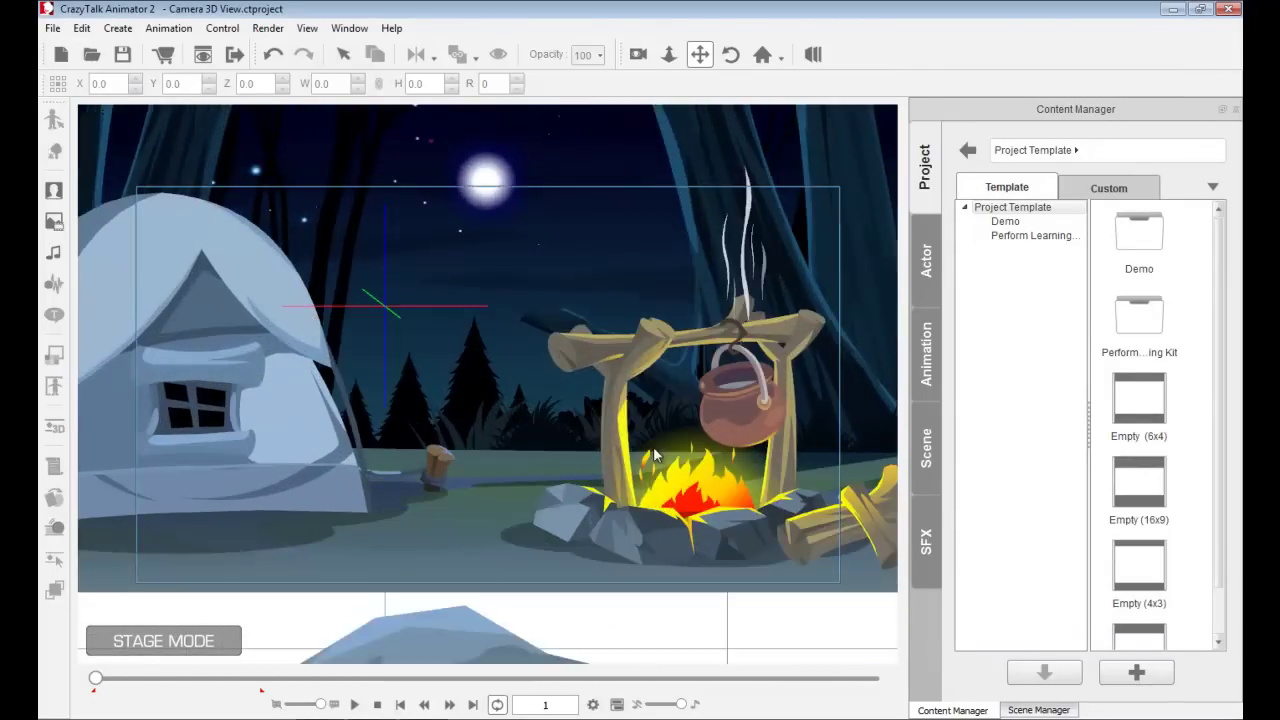
pyautogui.scroll(8, 655, 455)
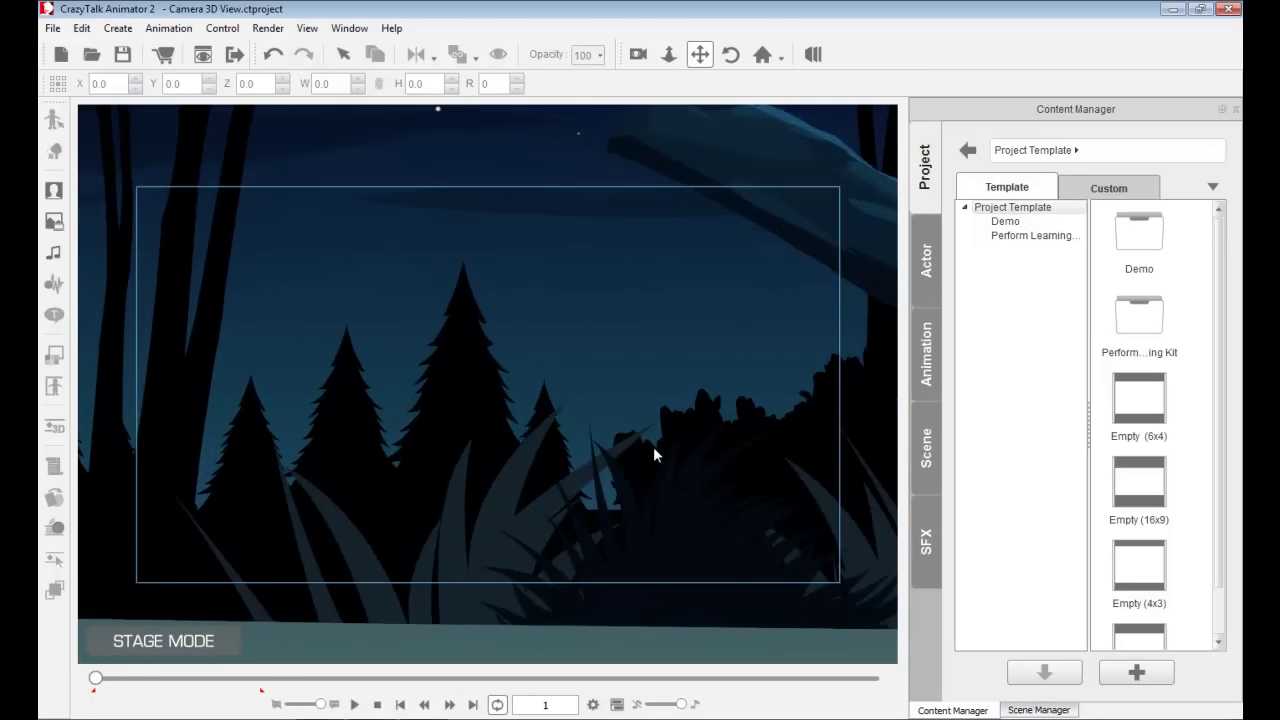
pyautogui.scroll(-10, 652, 448)
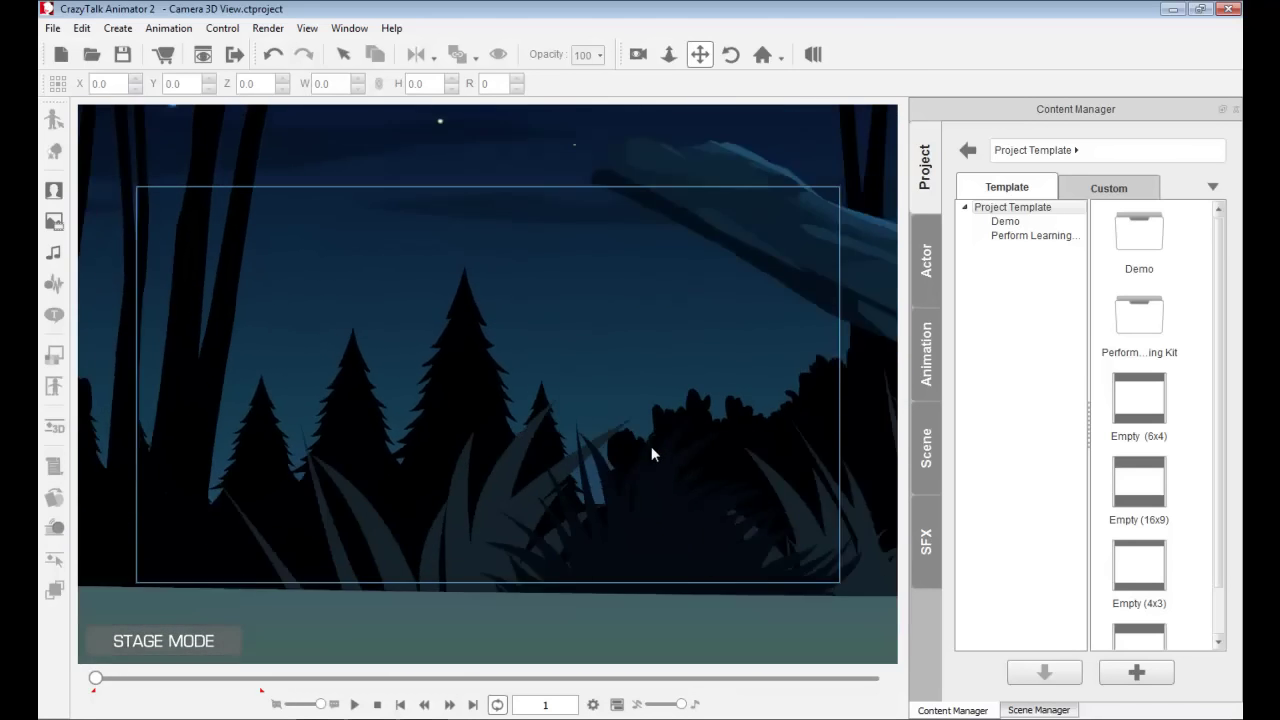
pyautogui.scroll(-10, 651, 453)
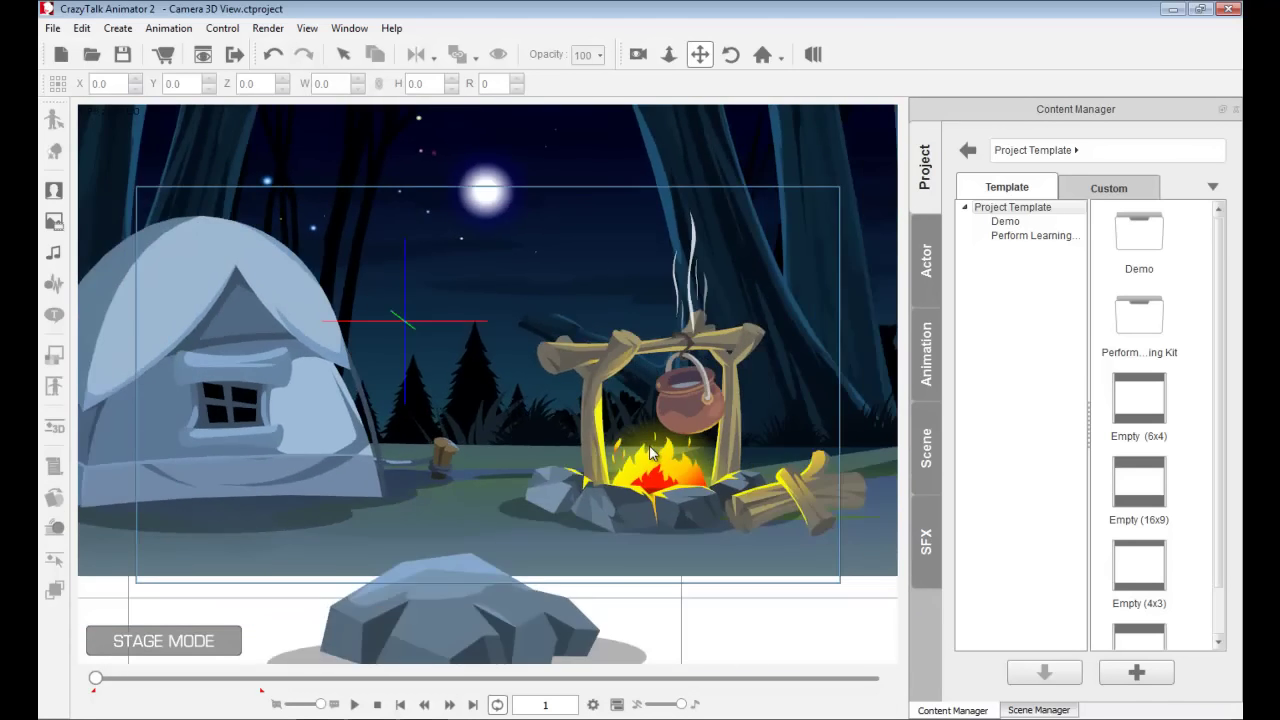
pyautogui.scroll(-8, 647, 453)
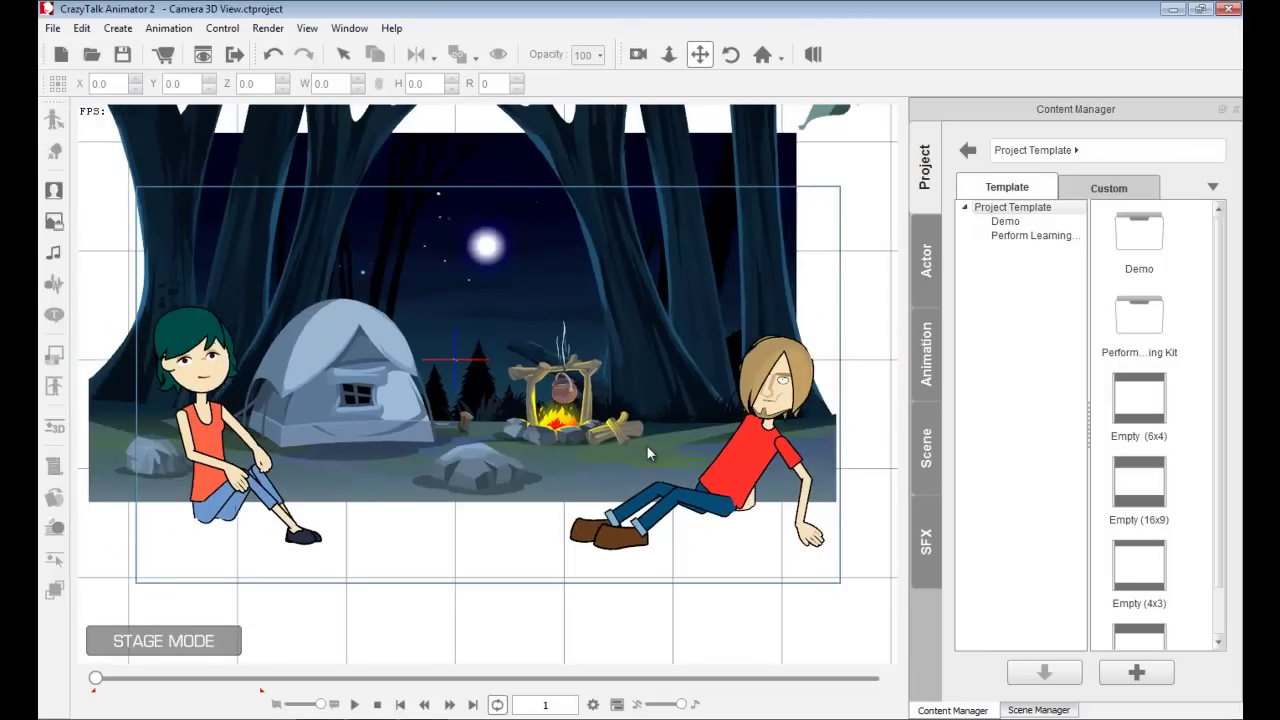
# - Set the camera lens to 200 mm and zoom the stage to preview it
pyautogui.click(593, 704)
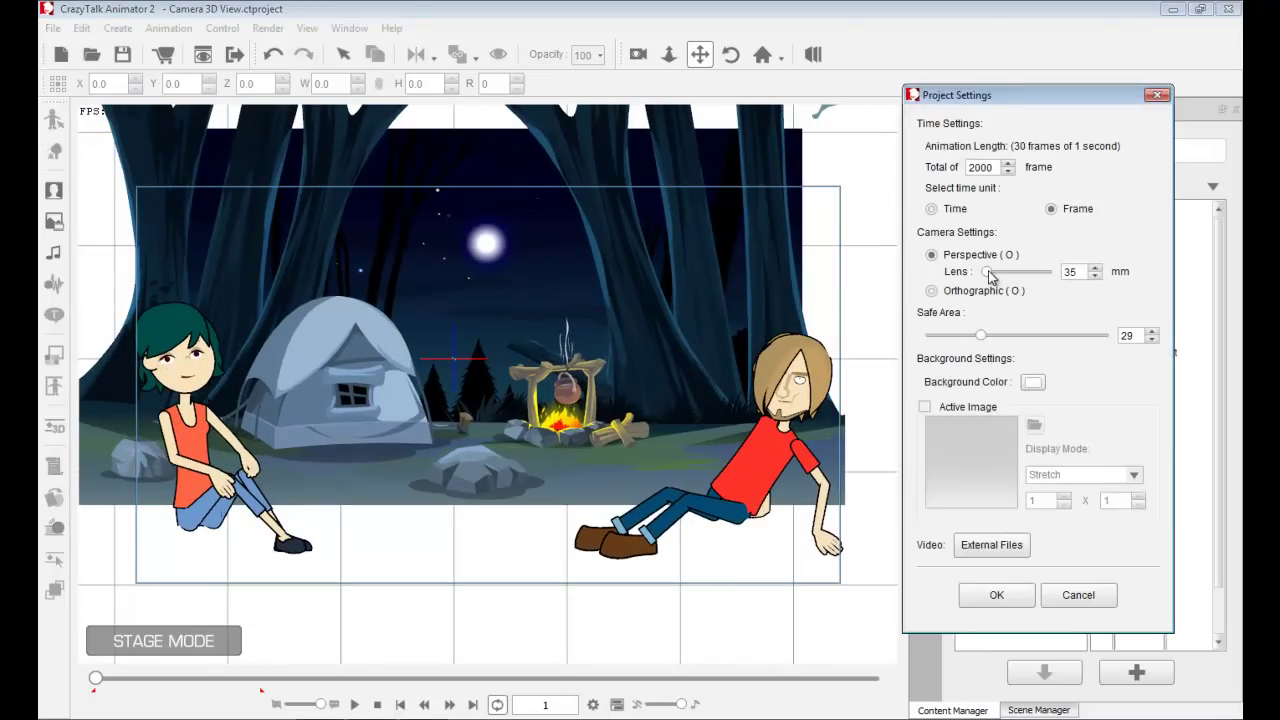
pyautogui.moveTo(988, 273); pyautogui.dragTo(1050, 276)
pyautogui.click(1008, 597)
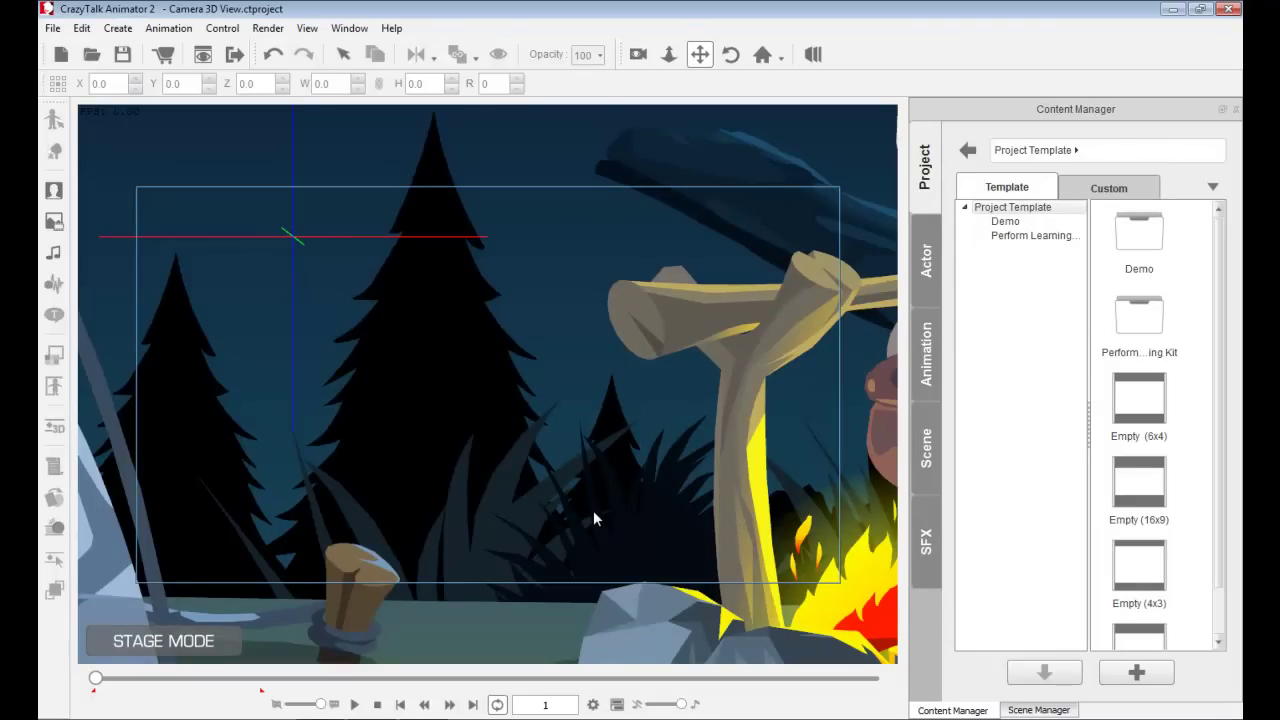
pyautogui.scroll(-10, 593, 514)
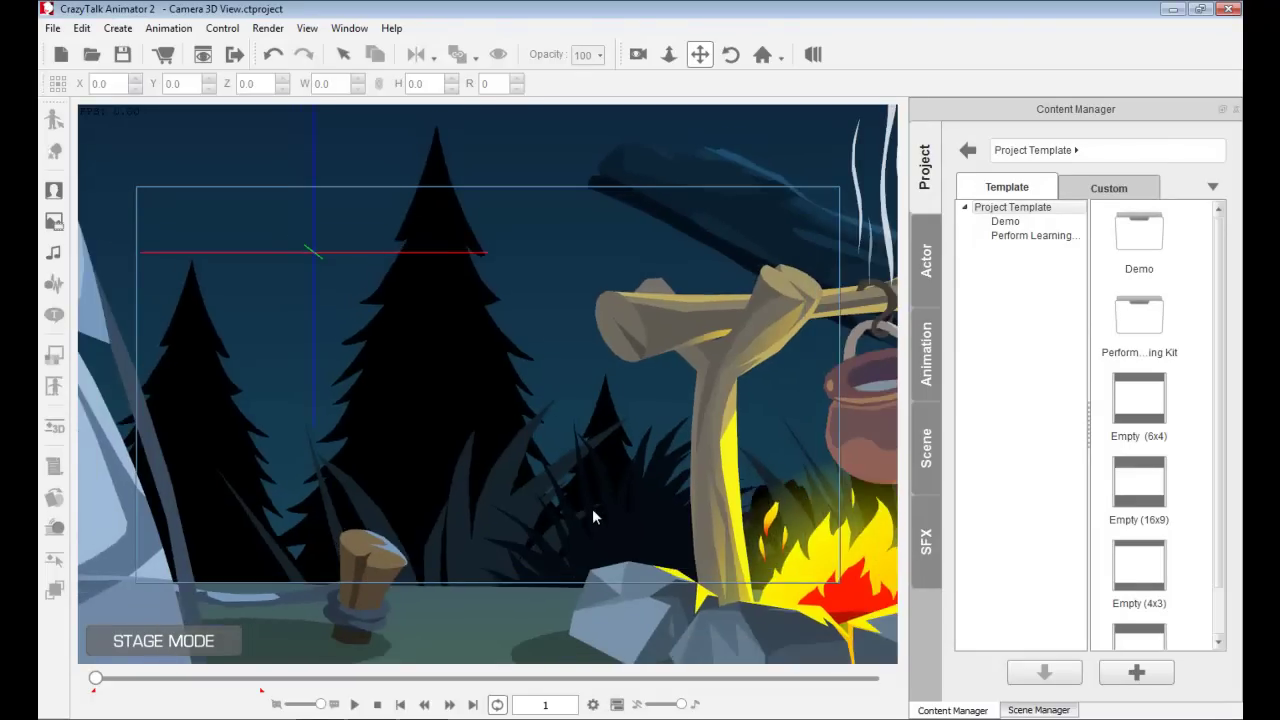
pyautogui.scroll(-10, 592, 510)
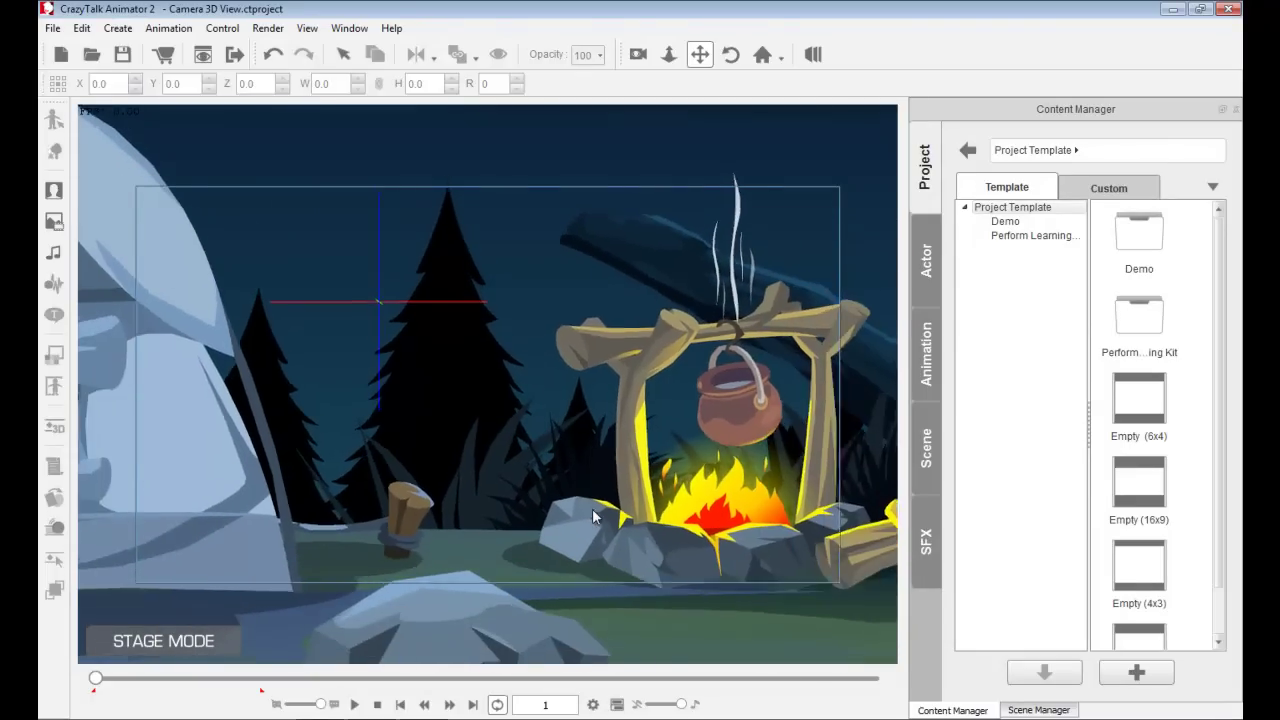
pyautogui.scroll(-10, 588, 508)
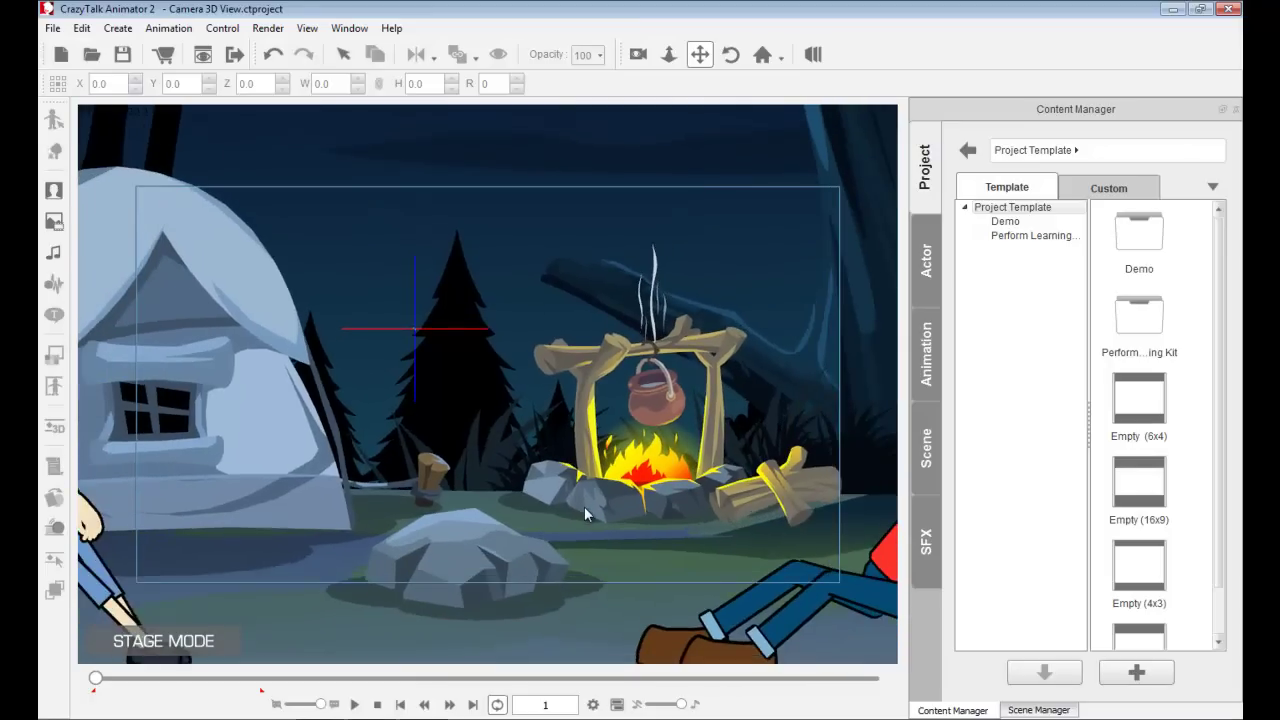
pyautogui.scroll(-8, 582, 506)
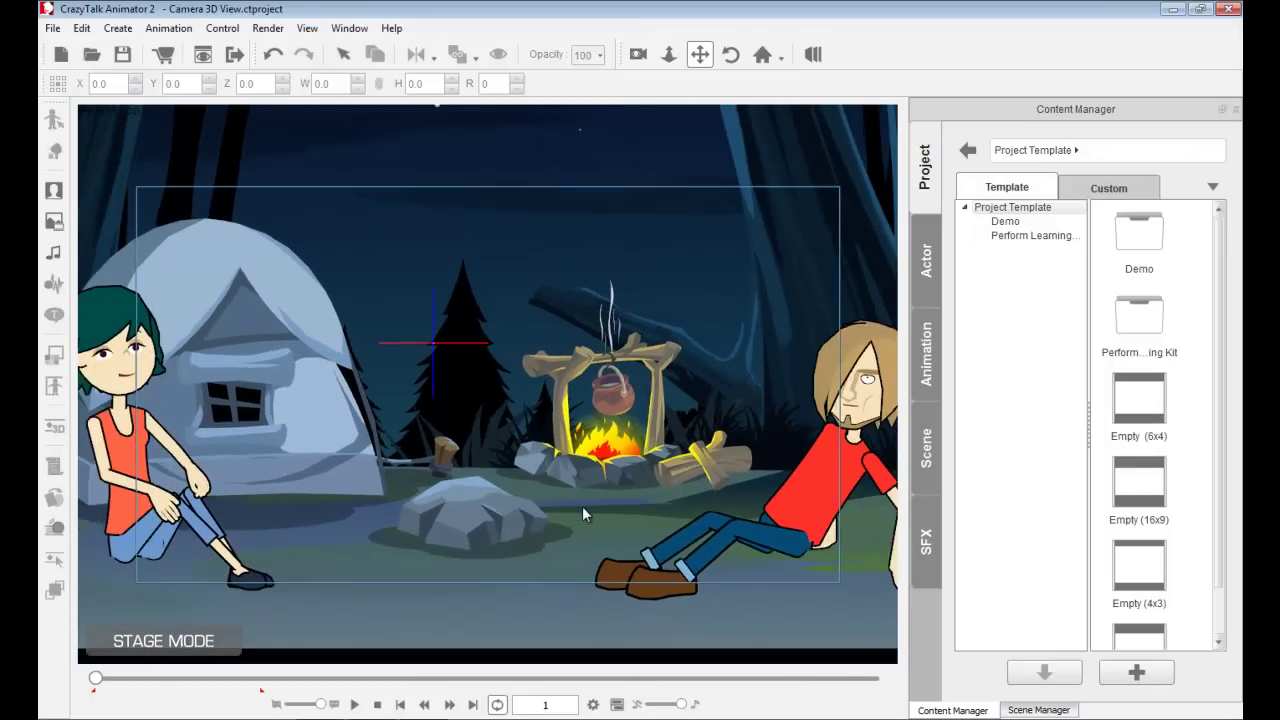
# - Change the perspective camera lens to 15 mm in Project Settings
pyautogui.click(596, 704)
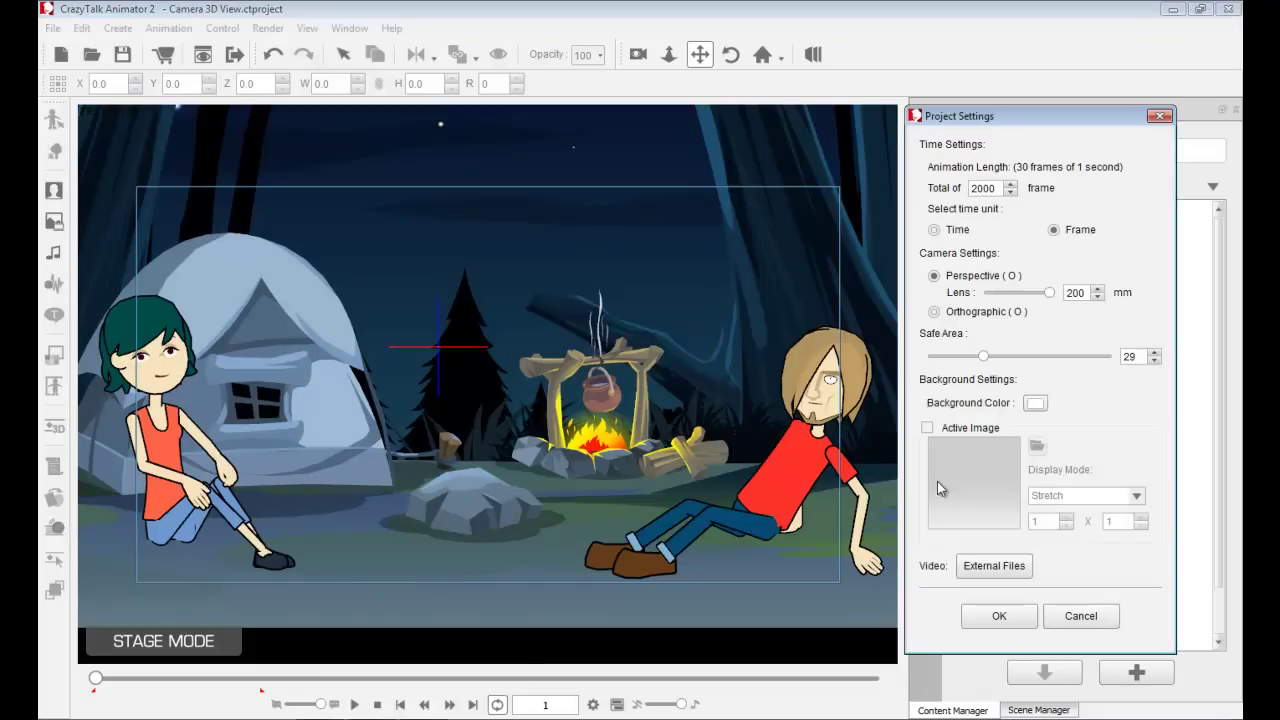
pyautogui.moveTo(1053, 295); pyautogui.dragTo(1090, 295)
pyautogui.write('155')
pyautogui.click(997, 615)
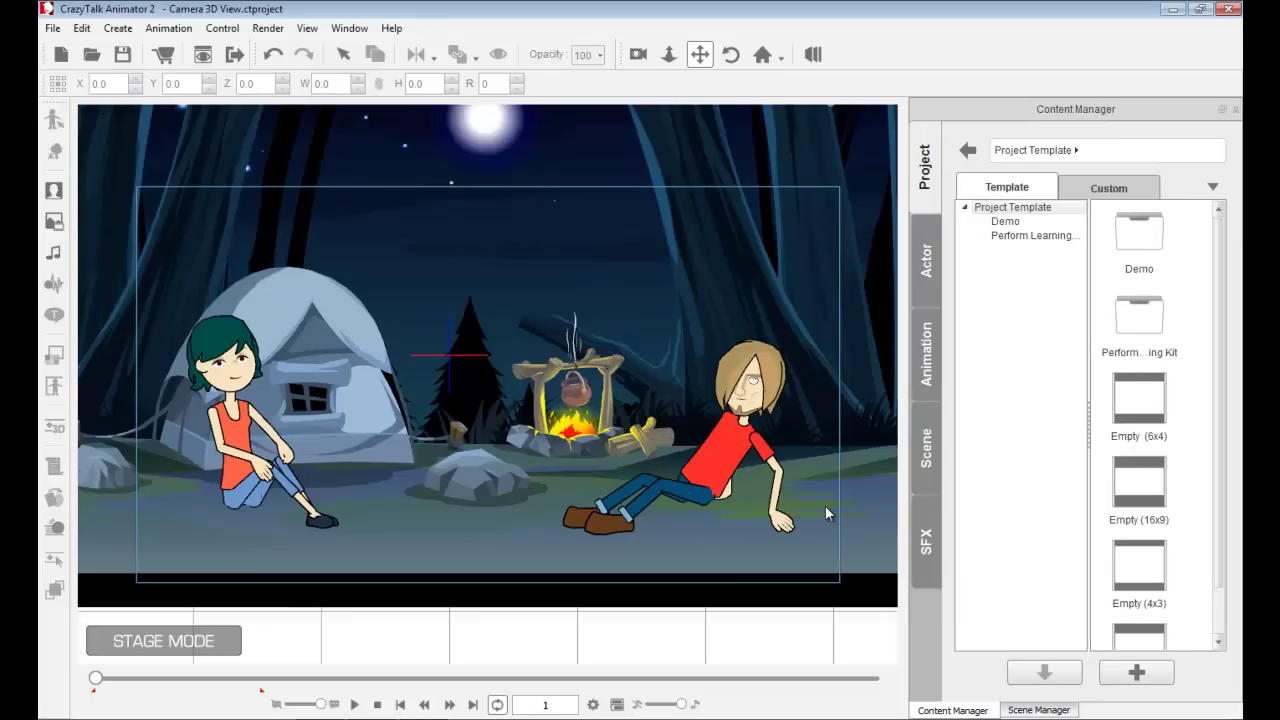